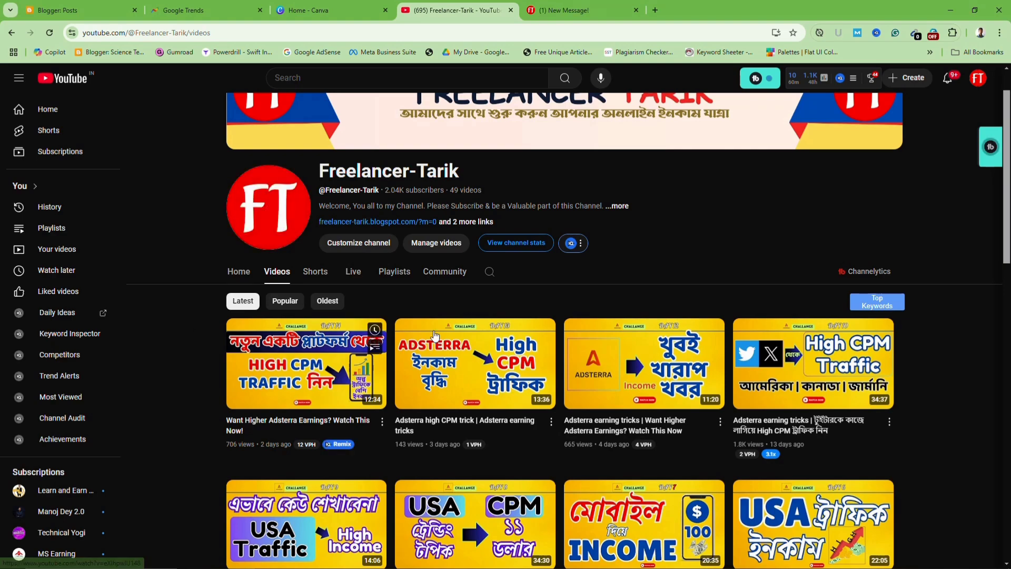
Look over the portfolio blog page and the channel's YouTube videos
left_click(567, 11)
scroll(484, 244, "down", 7)
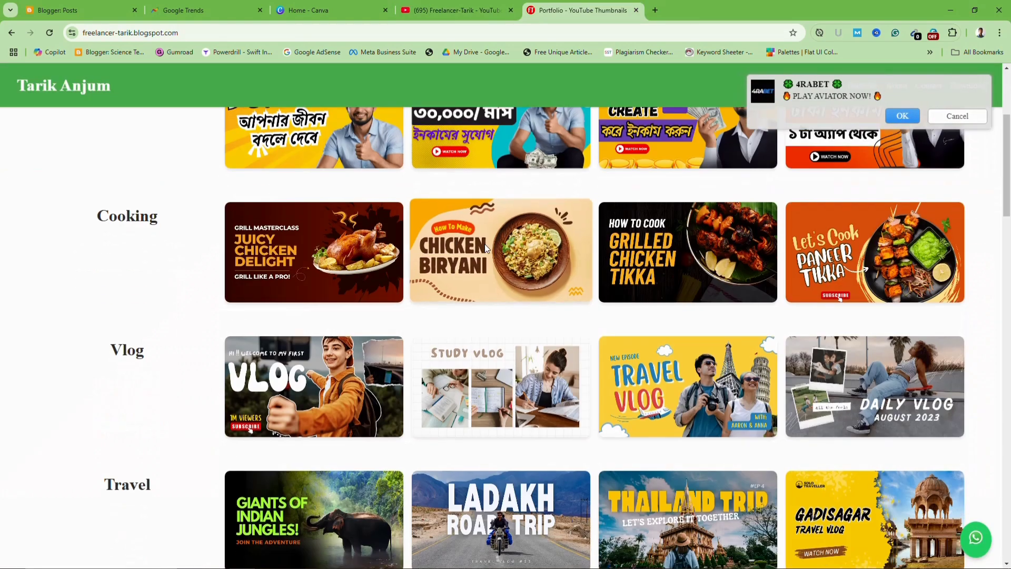
scroll(500, 251, "down", 5)
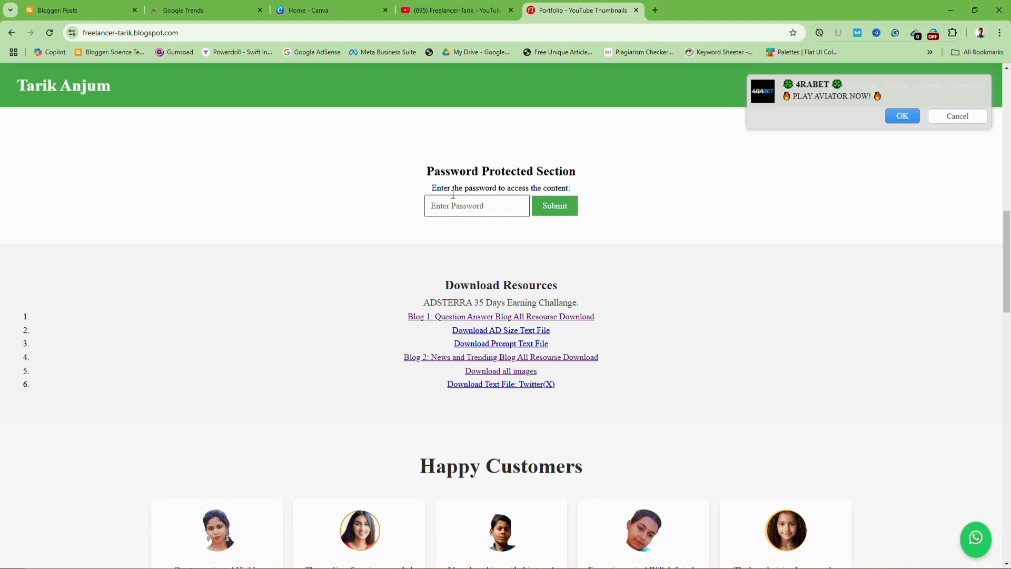
left_click(442, 12)
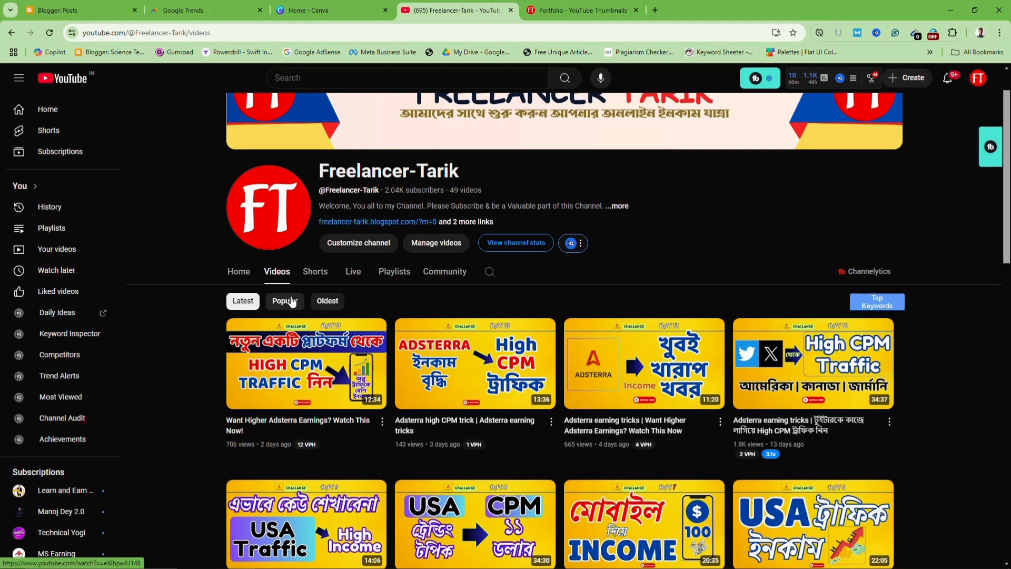
scroll(207, 287, "up", 1)
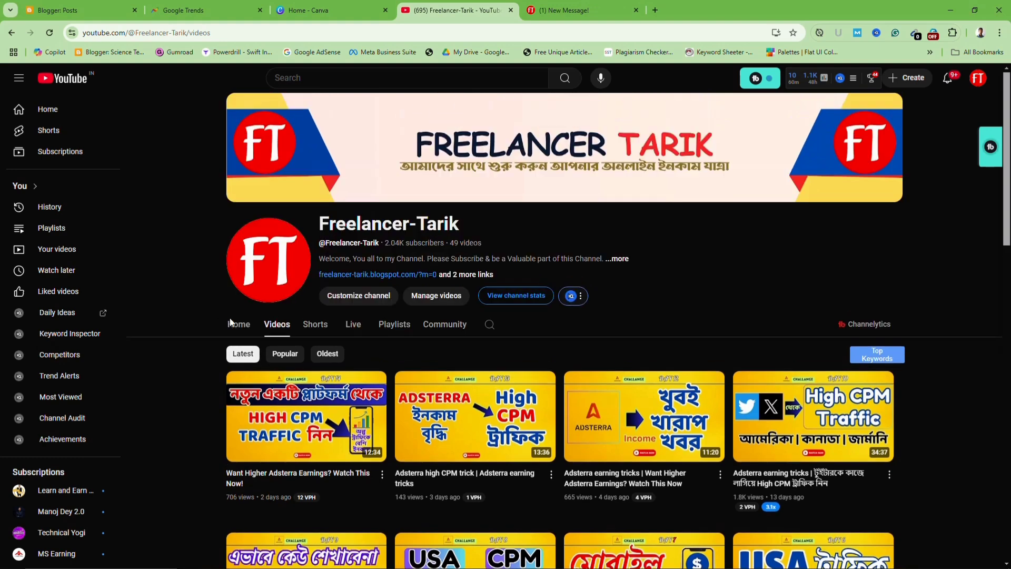
mouse_move(318, 429)
scroll(317, 429, "down", 2)
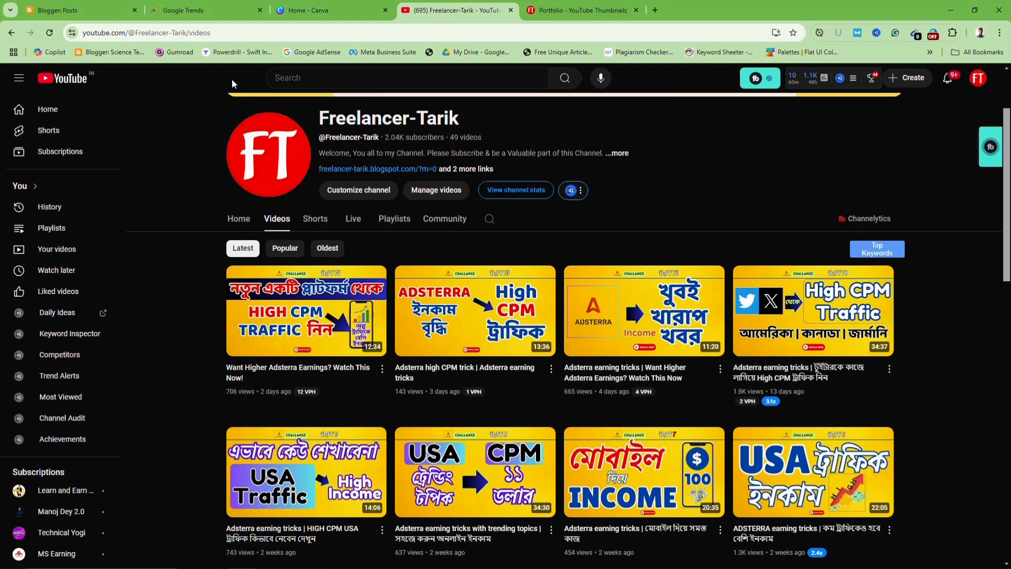
Show Google Trends' Trending now list for the United States instead of India
left_click(182, 10)
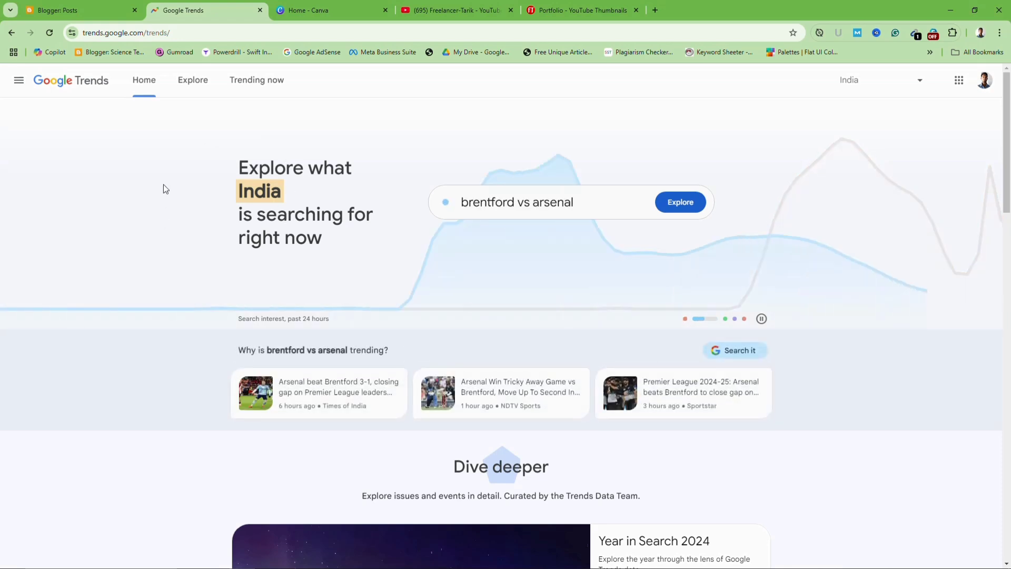
left_click(263, 85)
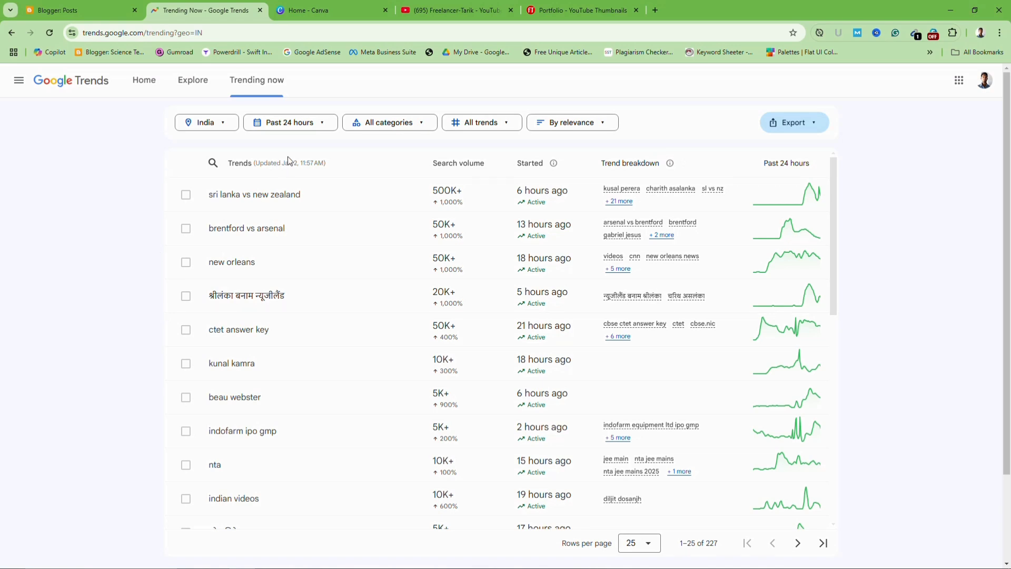
scroll(334, 276, "down", 4)
scroll(332, 309, "up", 4)
left_click(224, 122)
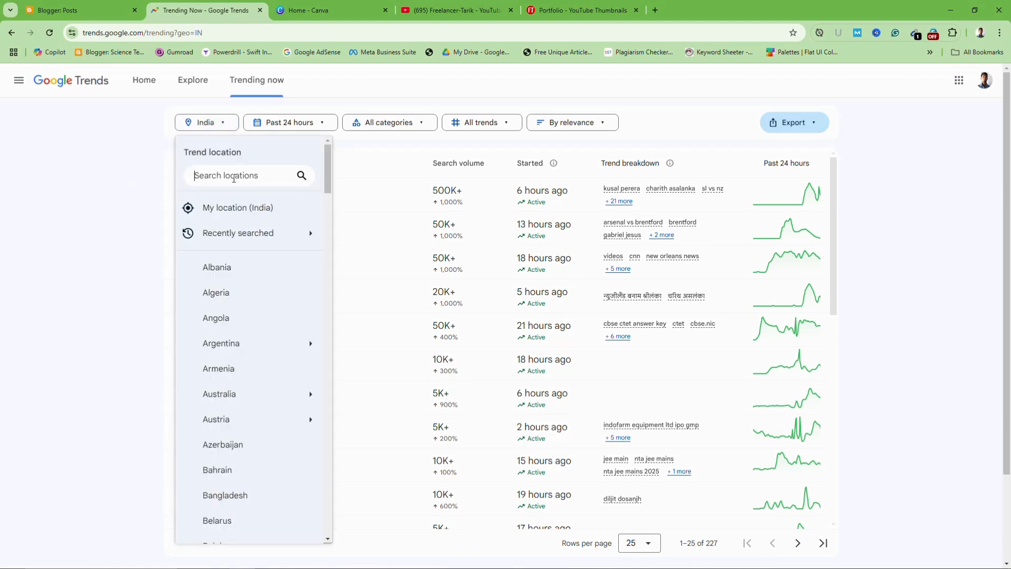
type("united")
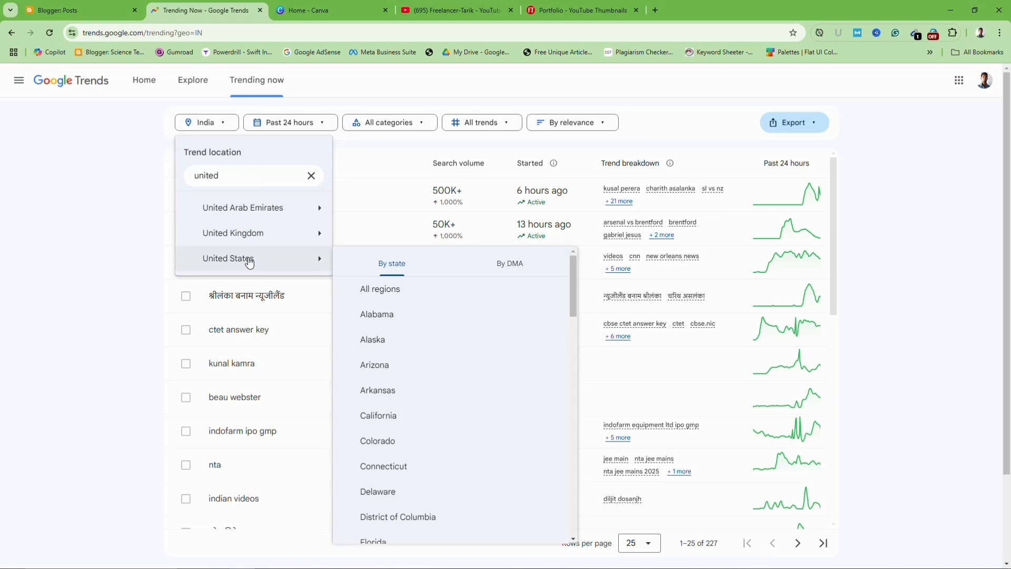
left_click(249, 260)
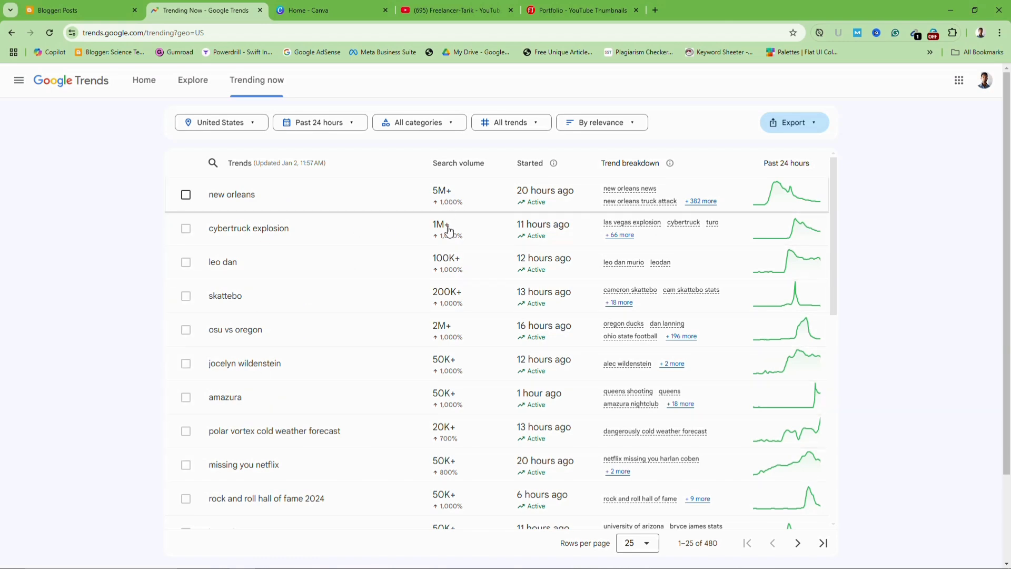
Open the 'new orleans' trend's side panel and scroll through its interest chart and news
scroll(448, 416, "down", 9)
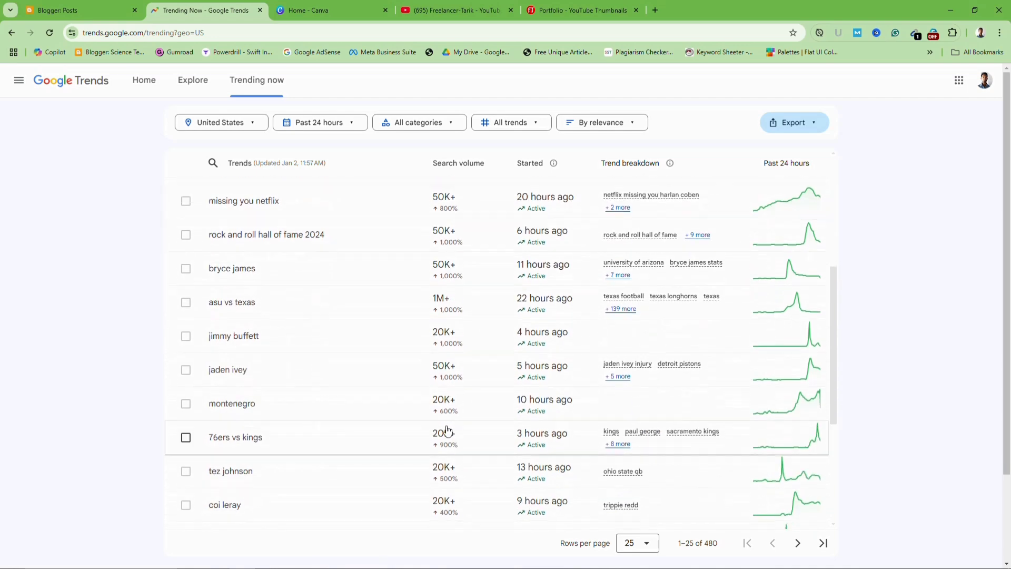
scroll(446, 426, "up", 9)
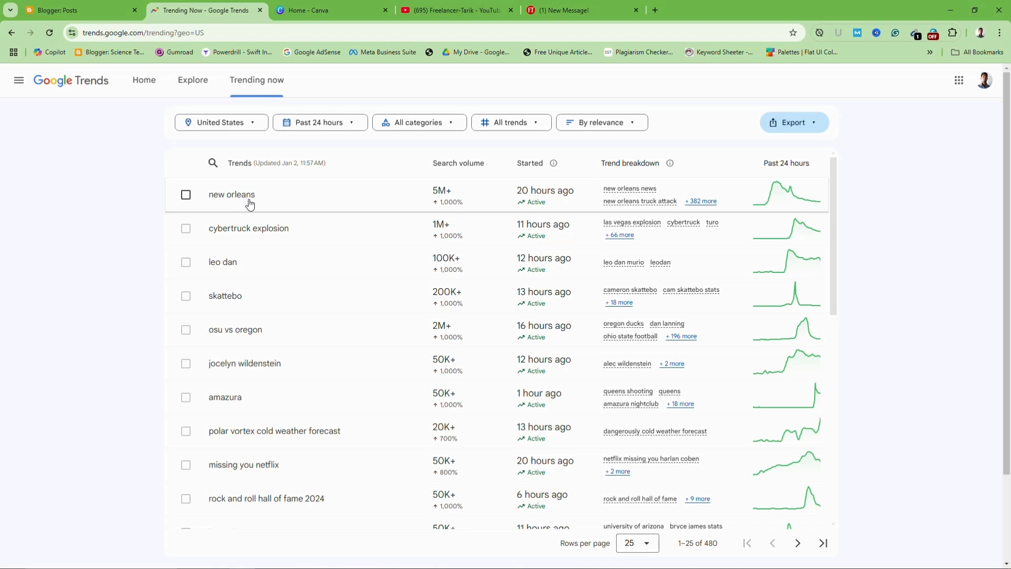
left_click(246, 204)
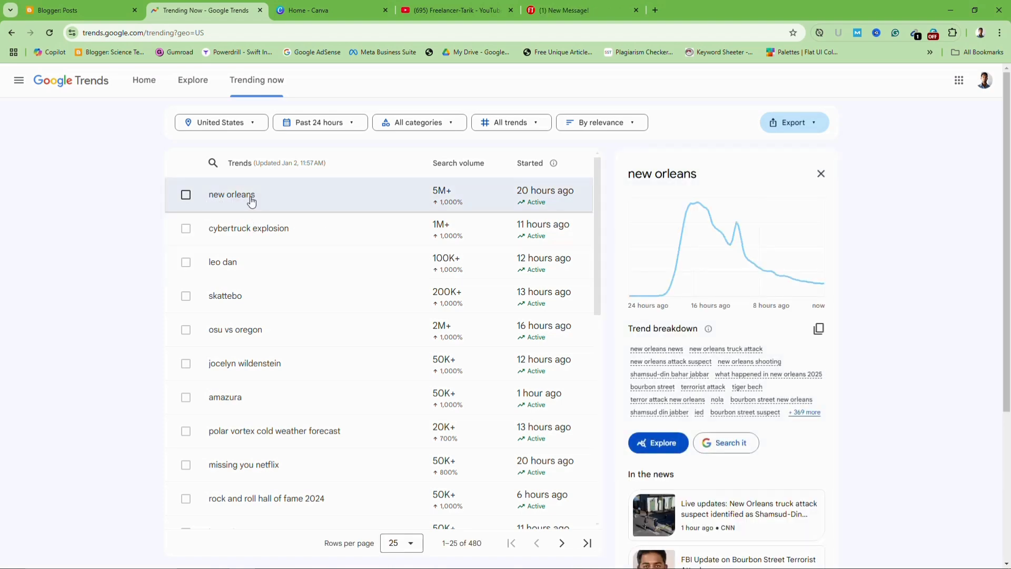
scroll(784, 353, "down", 2)
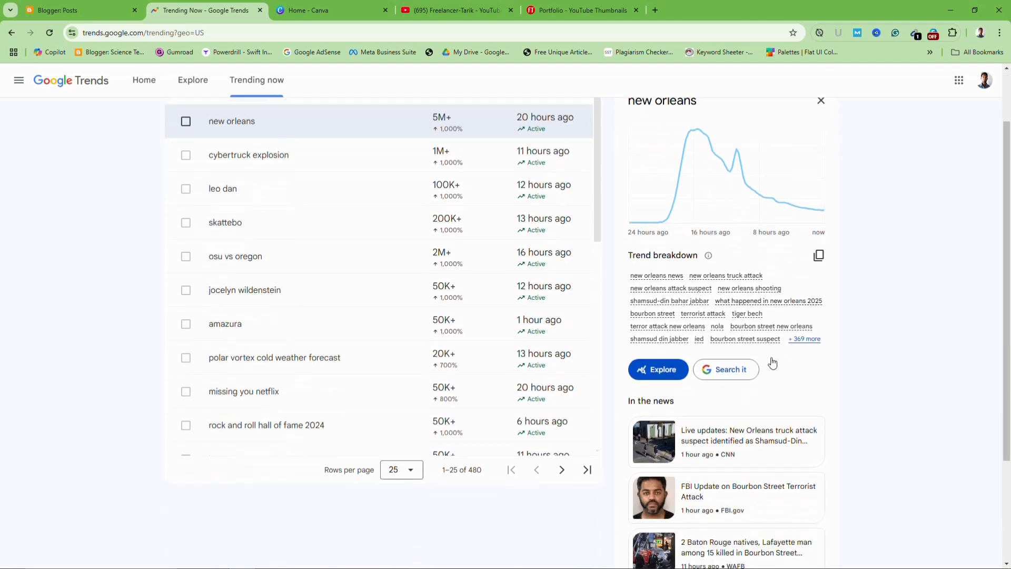
scroll(781, 384, "down", 2)
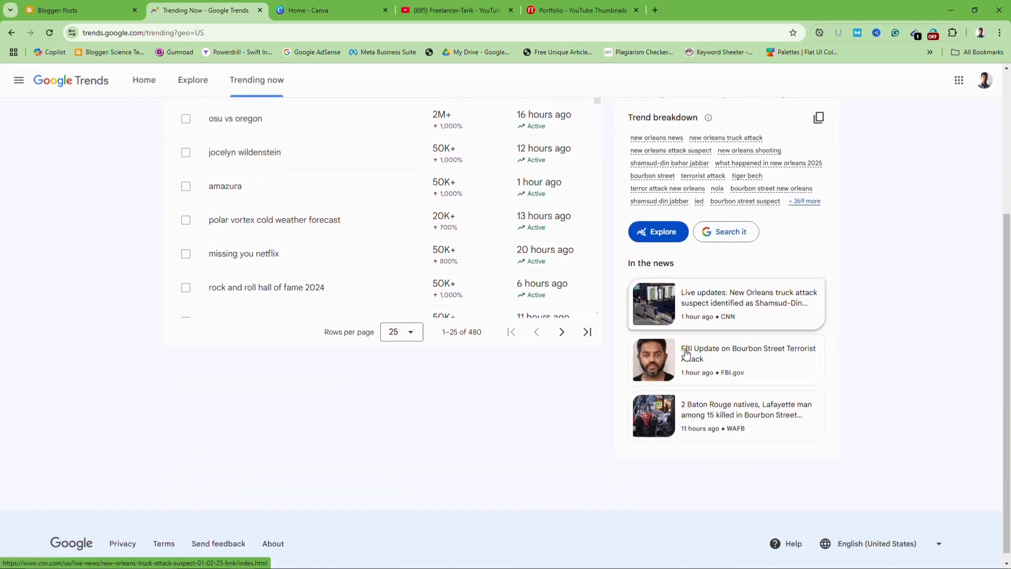
scroll(651, 302, "up", 3)
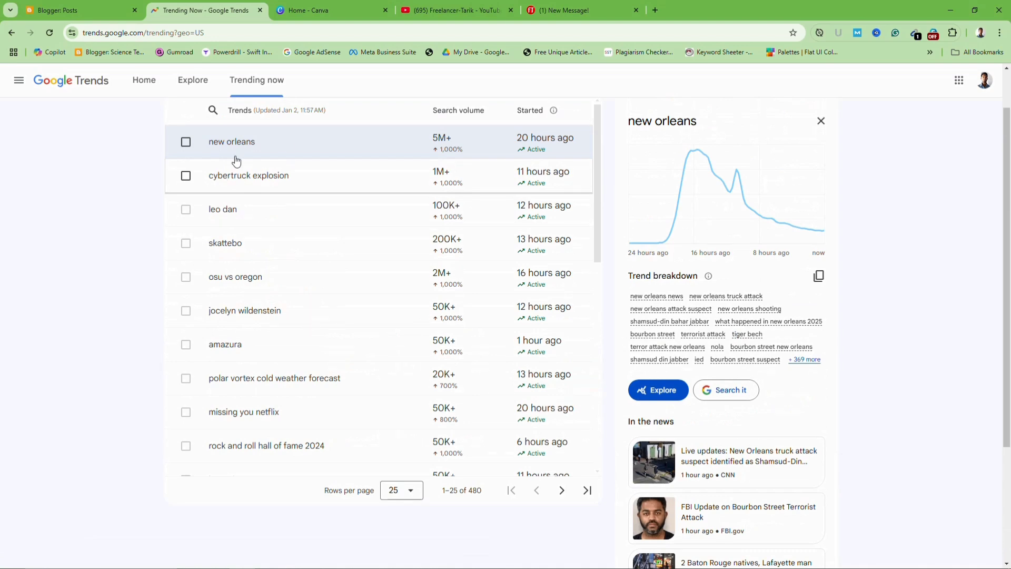
scroll(778, 375, "down", 3)
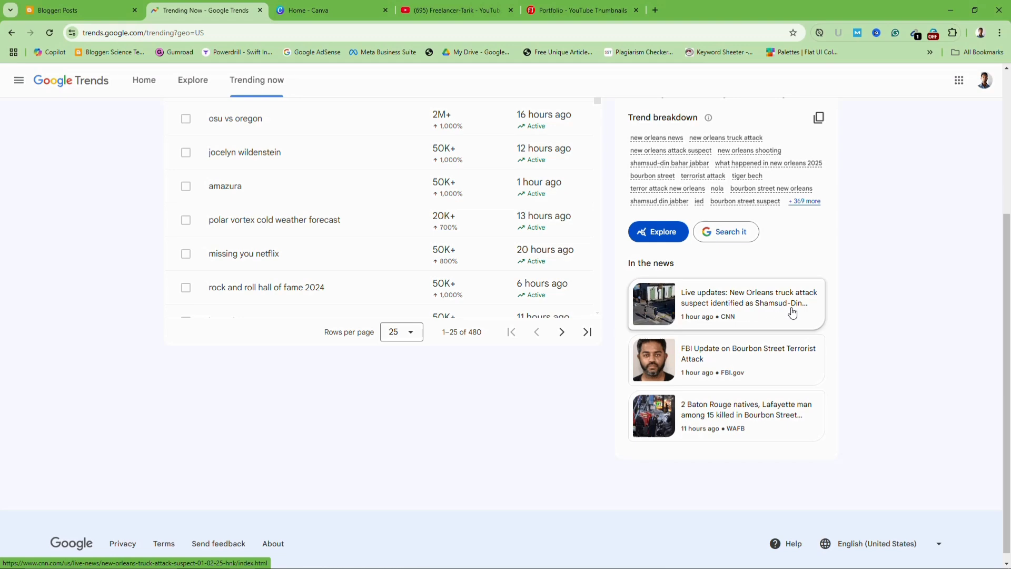
scroll(743, 400, "up", 3)
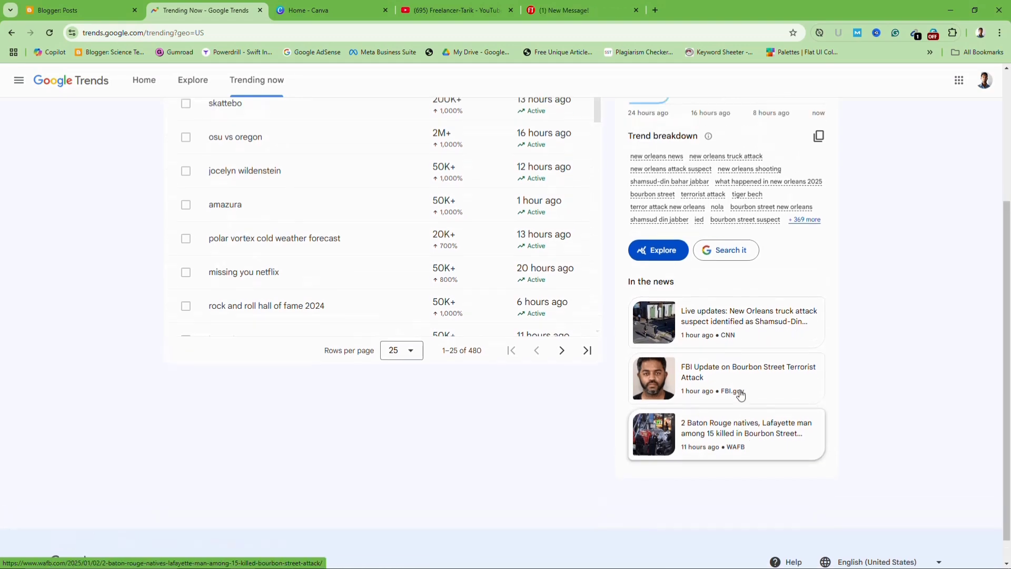
scroll(741, 396, "up", 2)
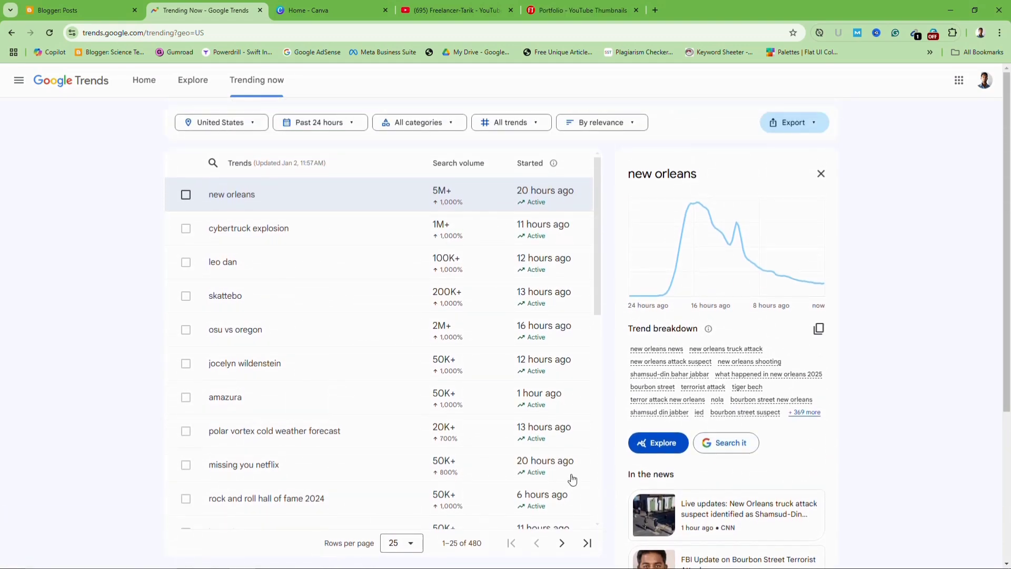
scroll(449, 328, "down", 1)
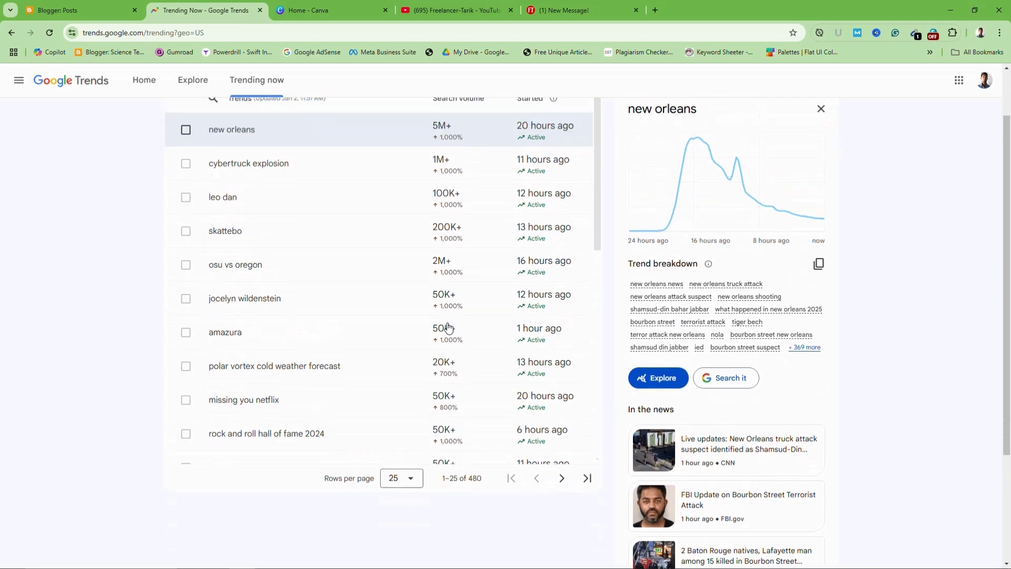
scroll(448, 328, "up", 1)
View the details of the 'cybertruck explosion' and 'leo dan' trends
left_click(242, 182)
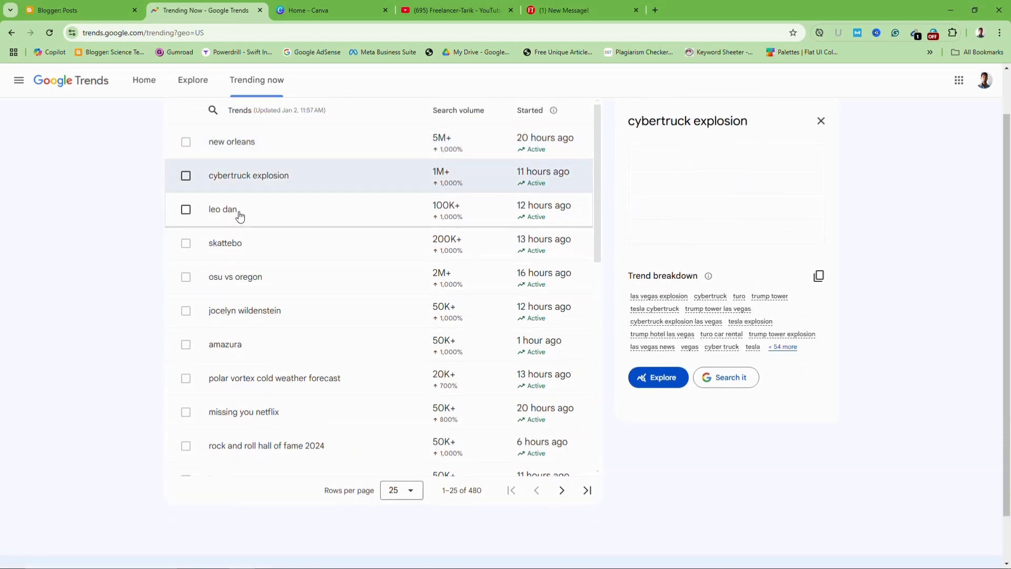
scroll(564, 354, "down", 1)
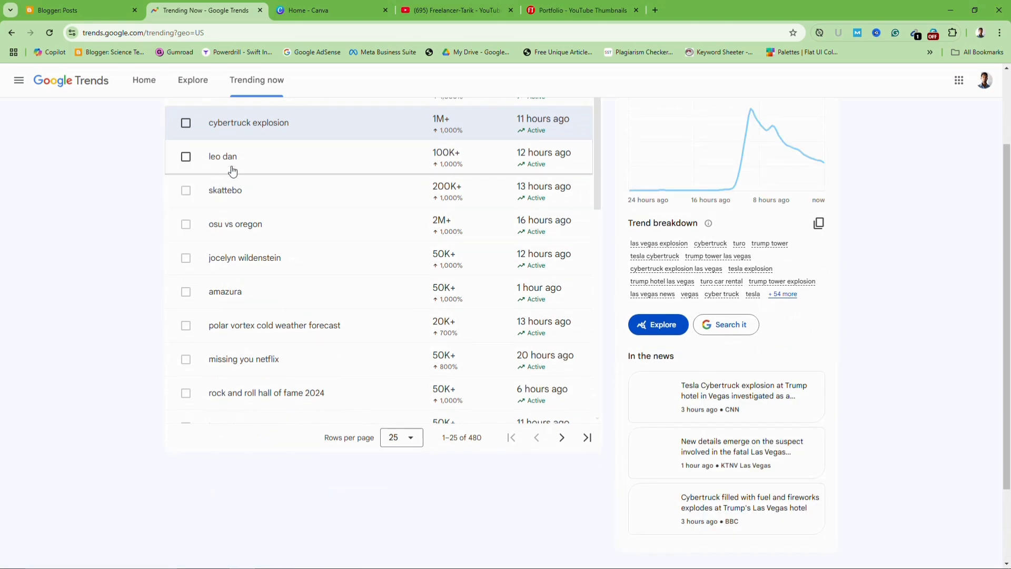
left_click(232, 169)
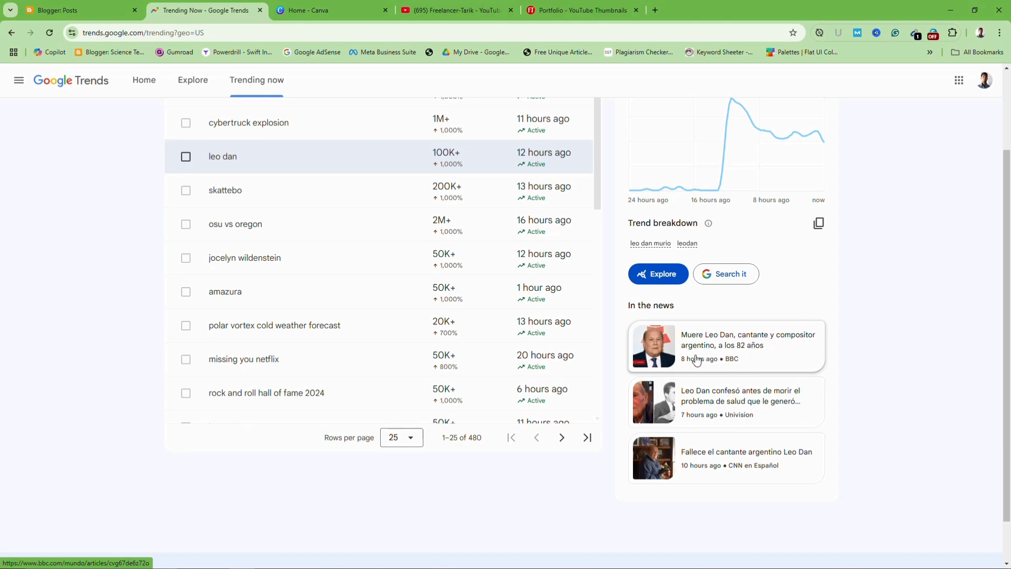
scroll(750, 361, "up", 1)
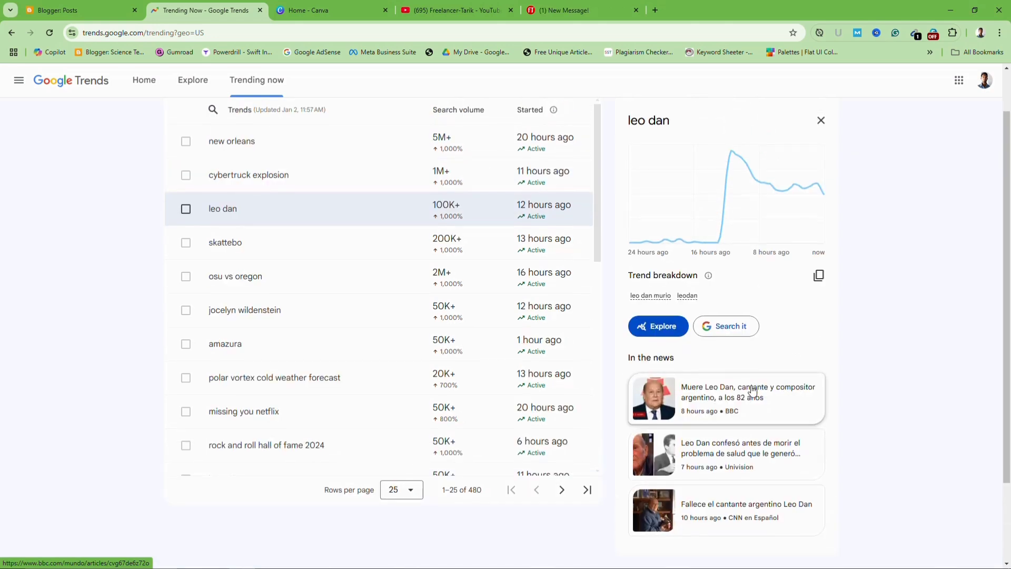
scroll(754, 390, "down", 1)
scroll(754, 396, "down", 1)
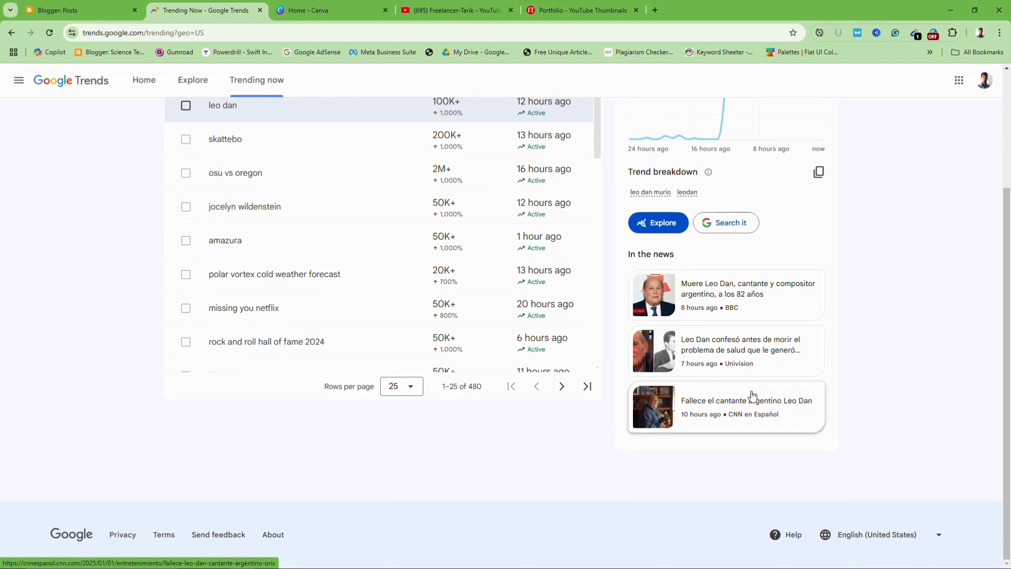
scroll(753, 395, "up", 3)
Return to the 'new orleans' trend and scroll to its 'In the news' cards
left_click(213, 198)
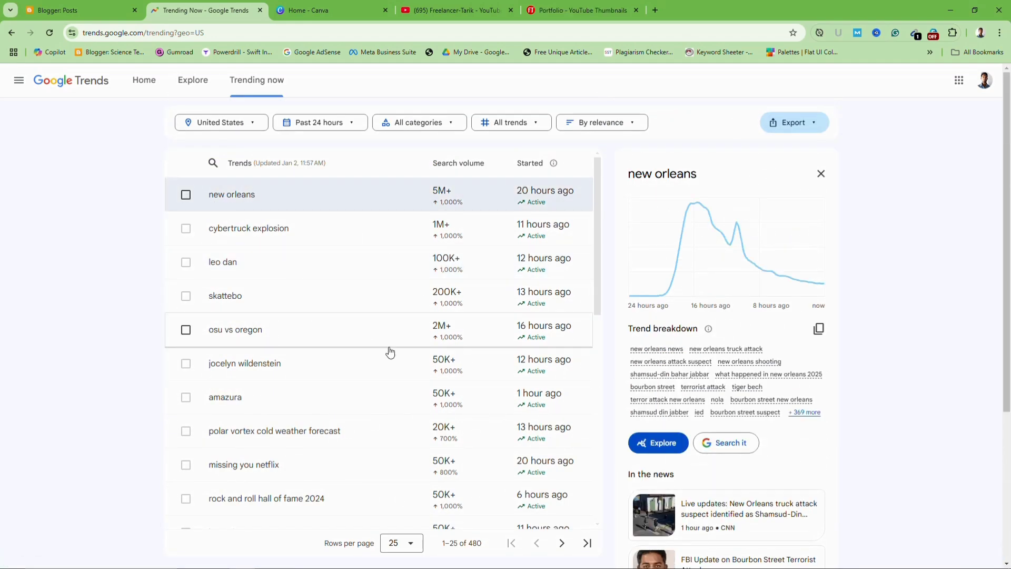
scroll(390, 352, "down", 2)
scroll(579, 371, "down", 2)
scroll(564, 358, "up", 4)
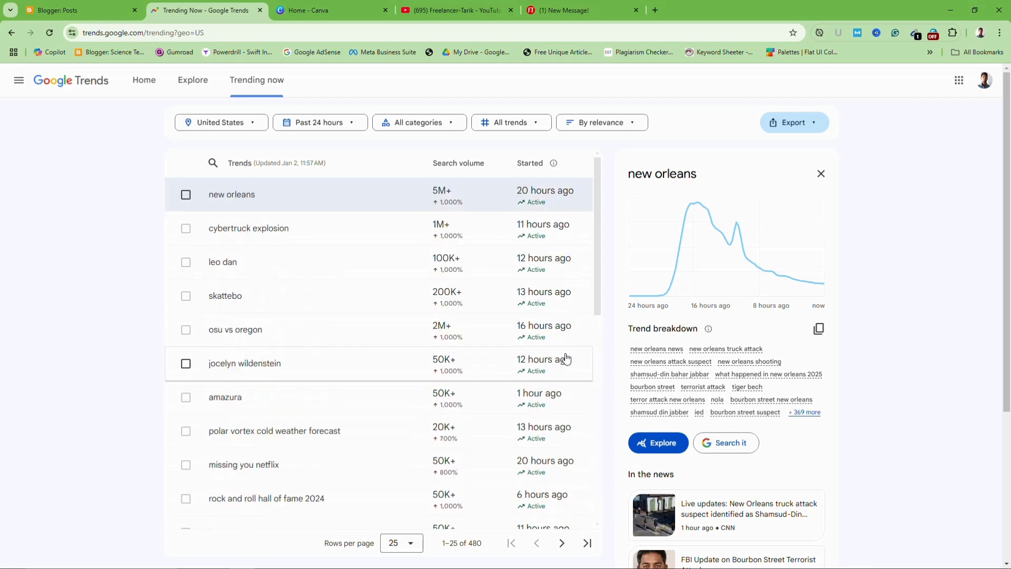
scroll(616, 368, "down", 3)
scroll(616, 369, "down", 1)
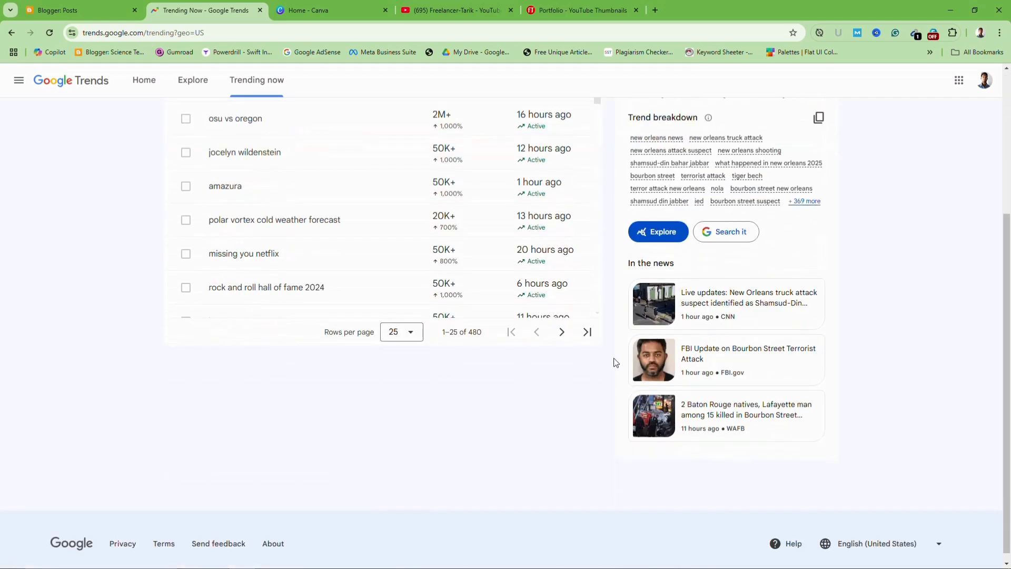
scroll(615, 362, "up", 3)
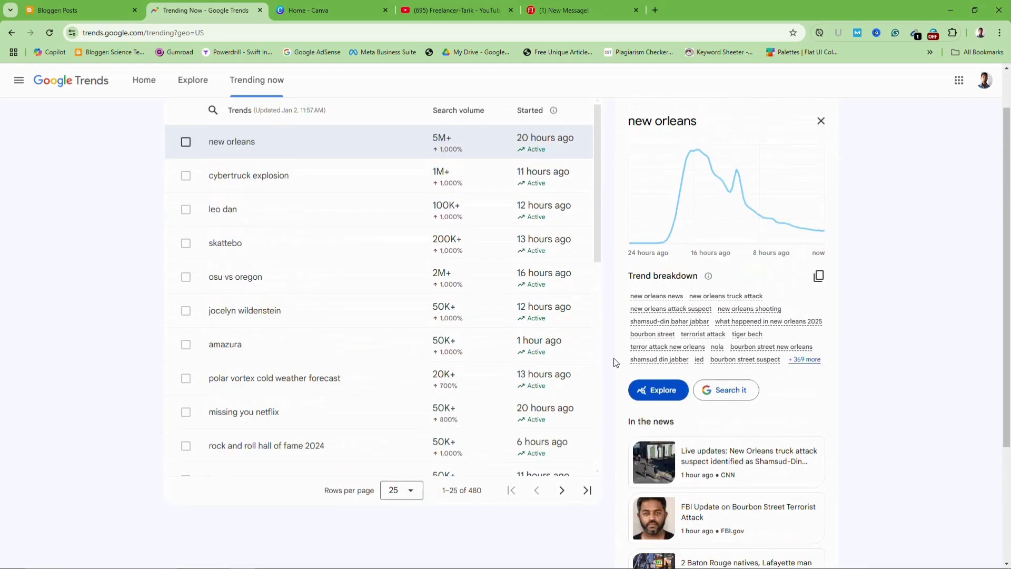
scroll(602, 319, "down", 2)
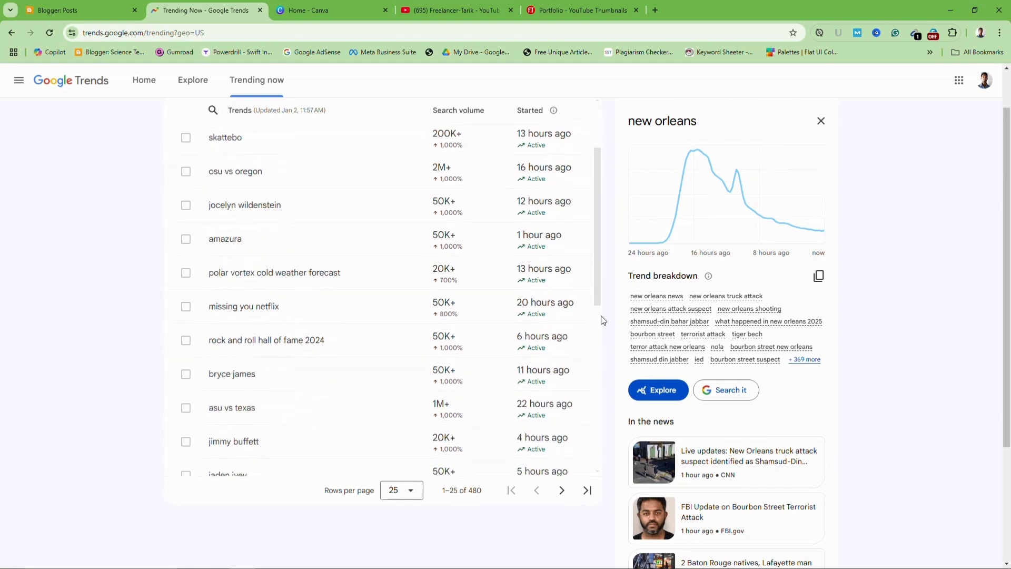
scroll(601, 318, "up", 3)
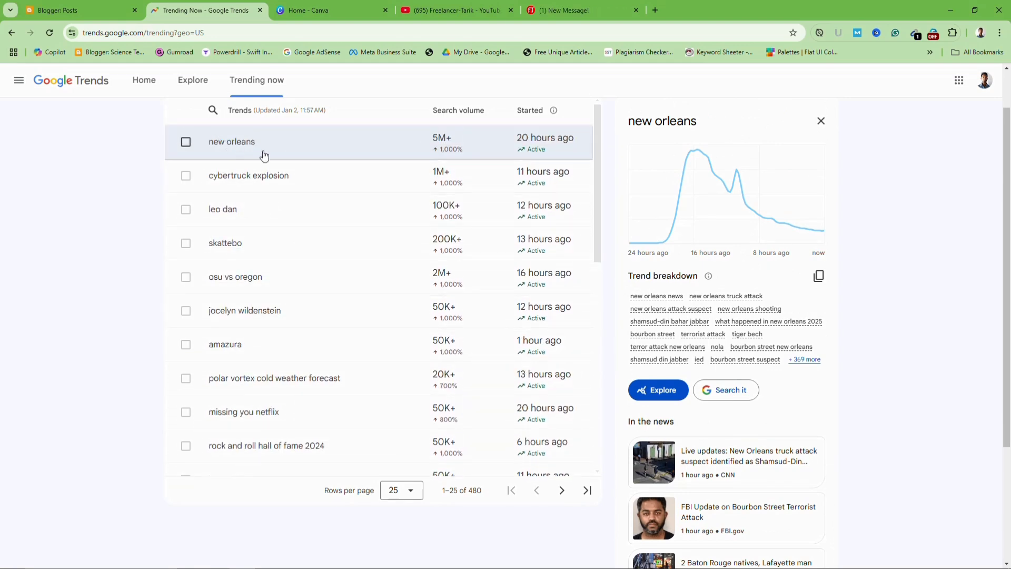
scroll(596, 303, "down", 3)
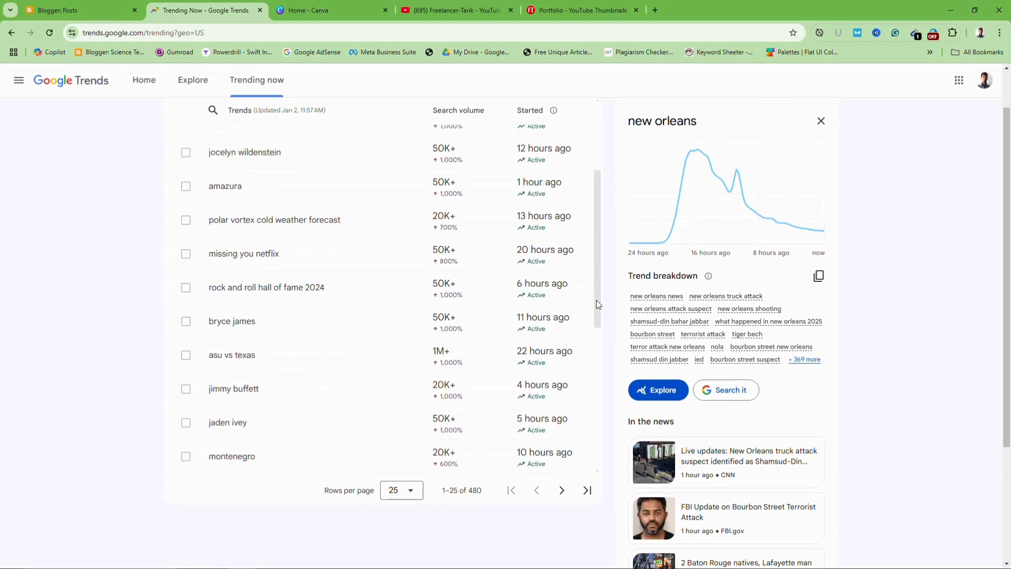
scroll(350, 185, "up", 3)
scroll(727, 389, "down", 3)
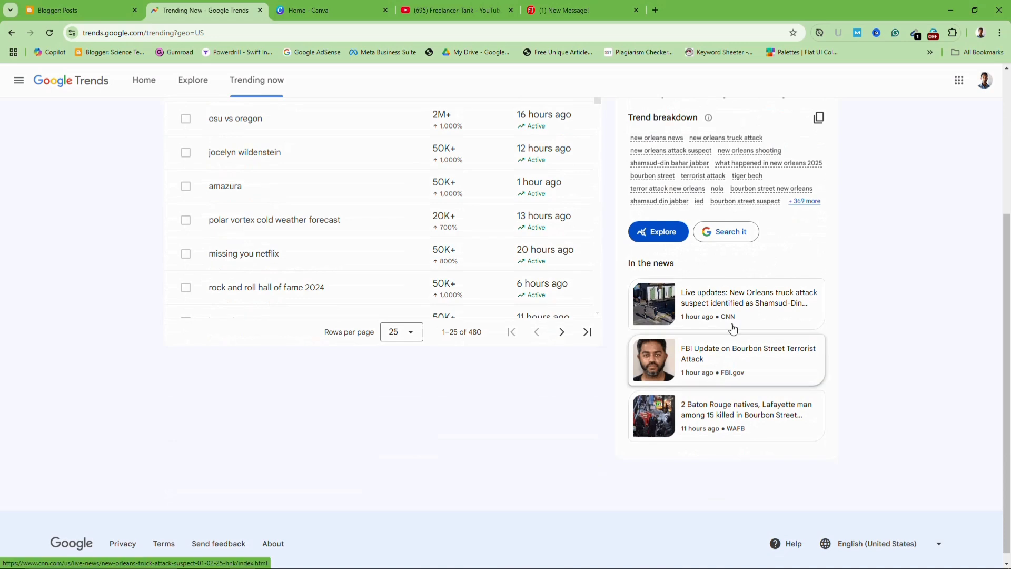
scroll(734, 369, "up", 2)
scroll(748, 403, "down", 2)
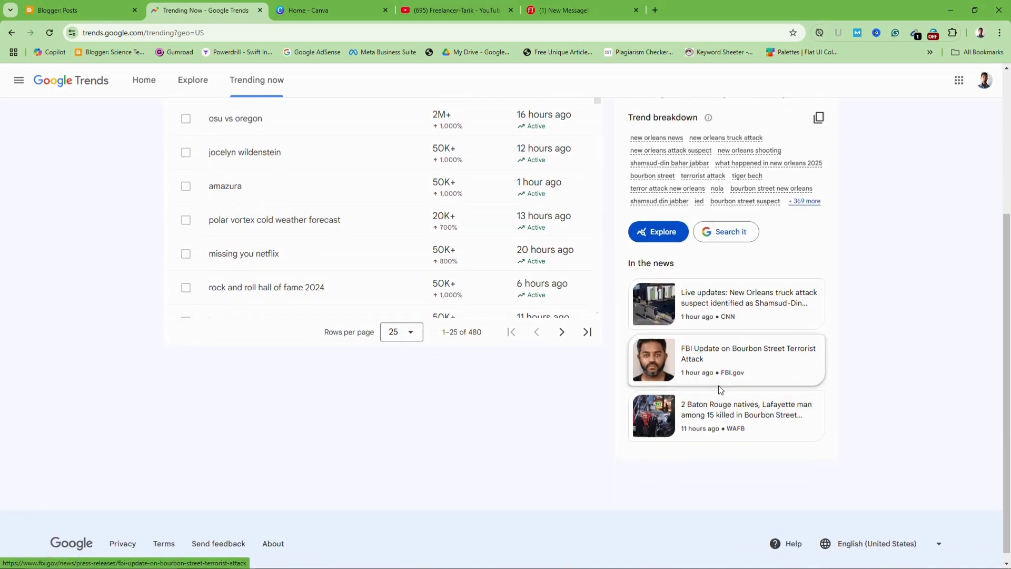
Open the CNN news story in a new tab and check it
right_click(703, 308)
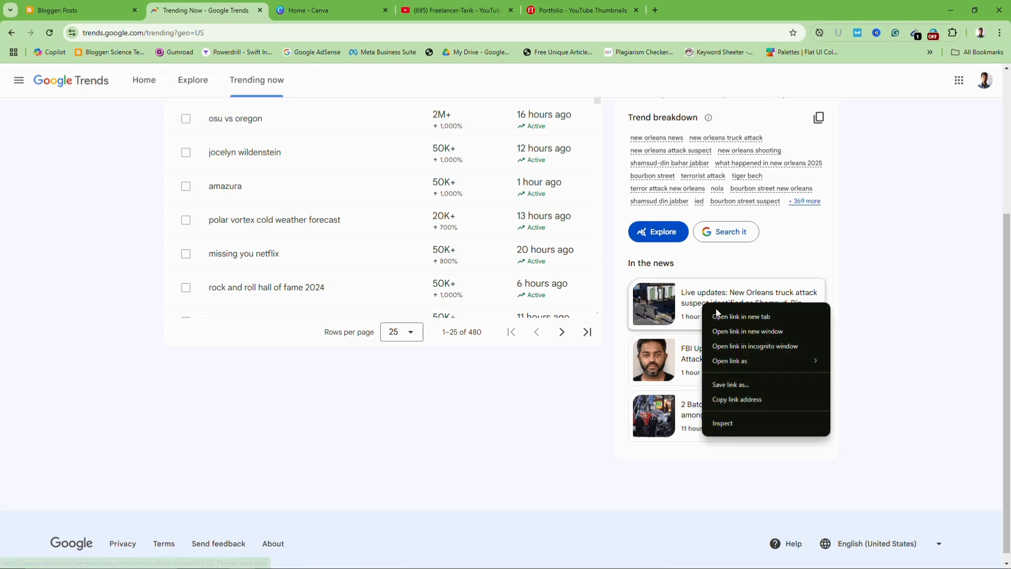
left_click(727, 315)
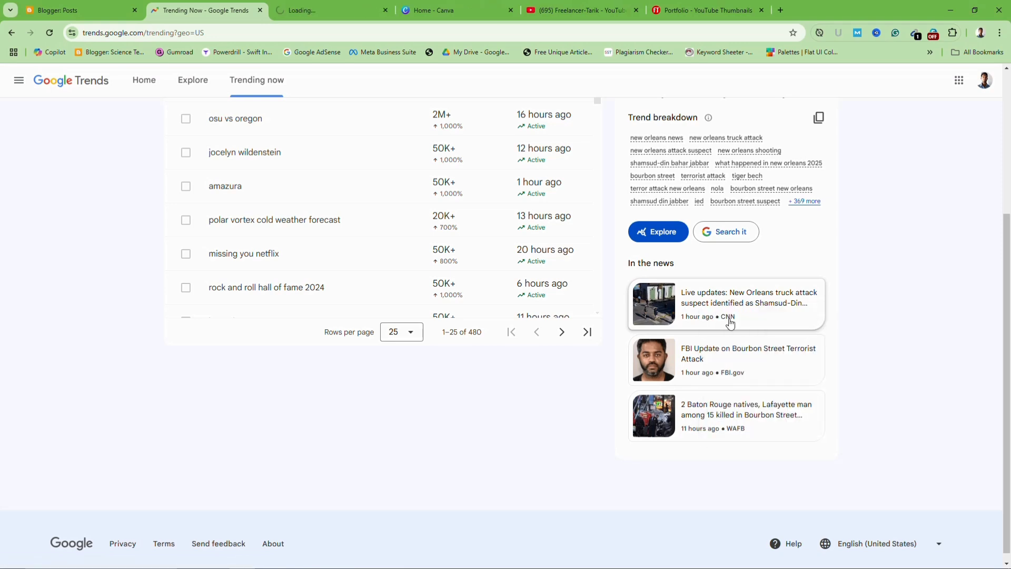
left_click(304, 11)
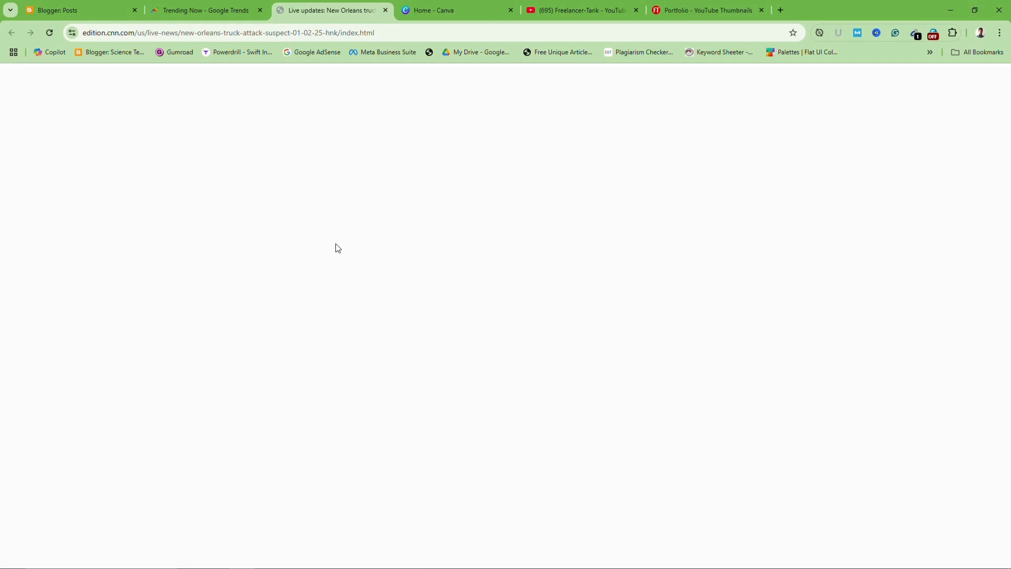
left_click(205, 13)
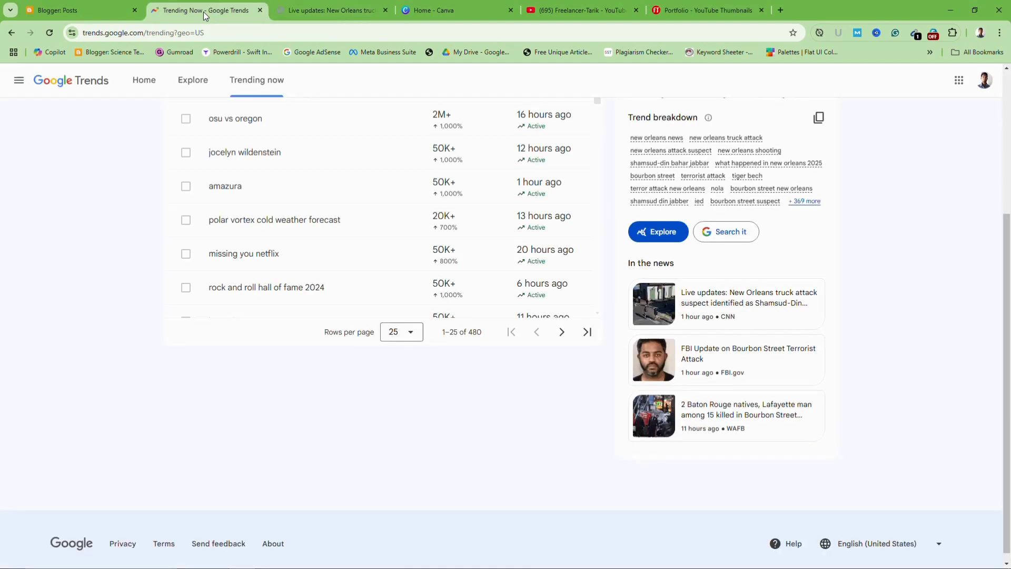
Open the FBI.gov story in a new tab and scroll through the Bourbon Street update
right_click(700, 351)
left_click(735, 361)
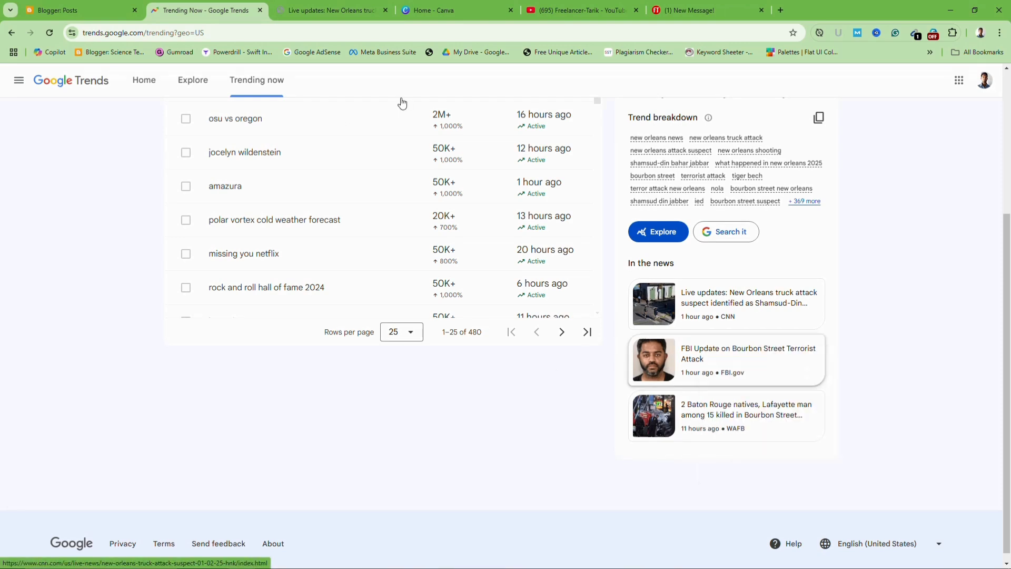
left_click(324, 11)
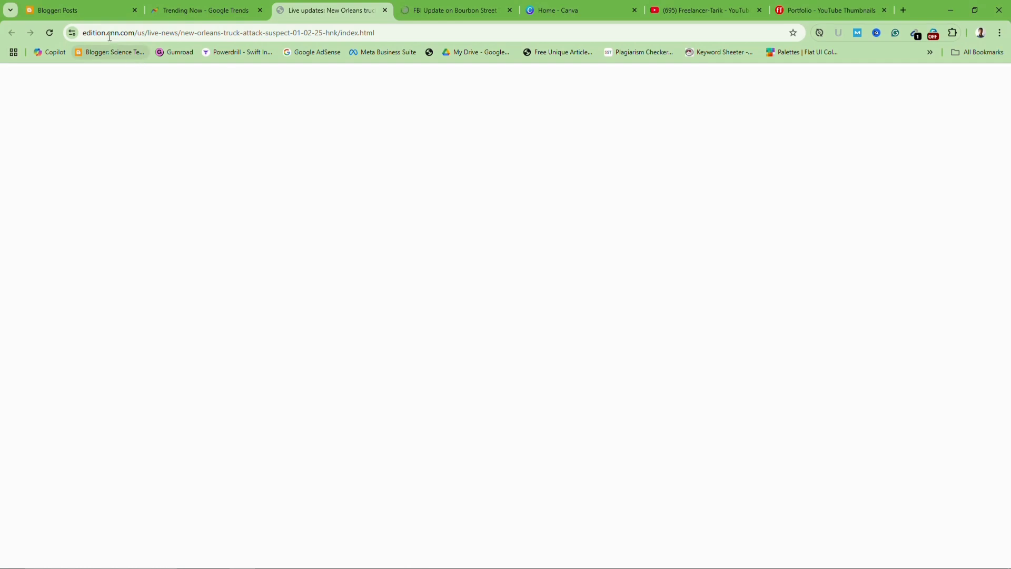
left_click(429, 10)
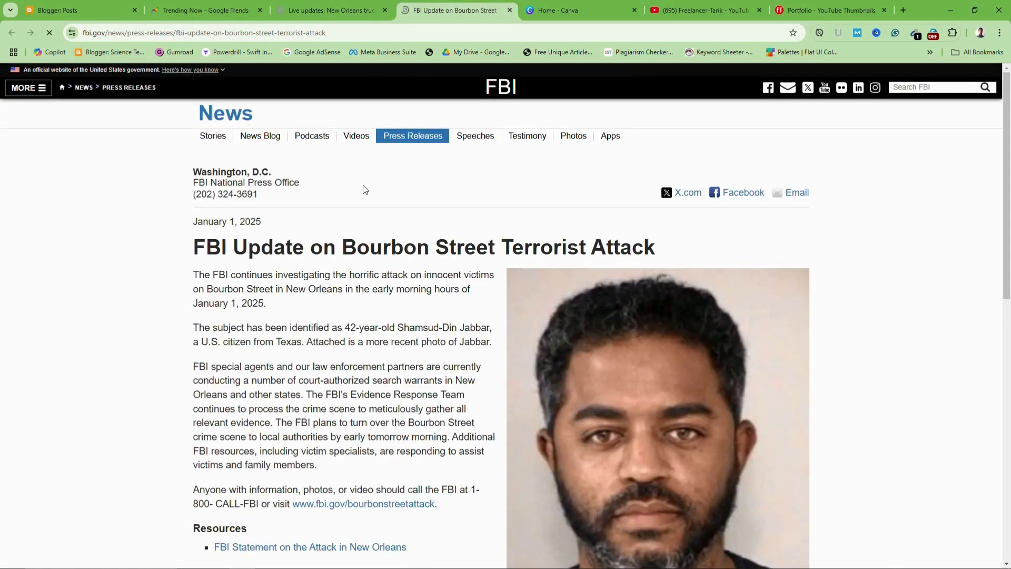
scroll(363, 185, "down", 8)
scroll(364, 184, "up", 8)
scroll(364, 179, "down", 3)
scroll(363, 180, "down", 8)
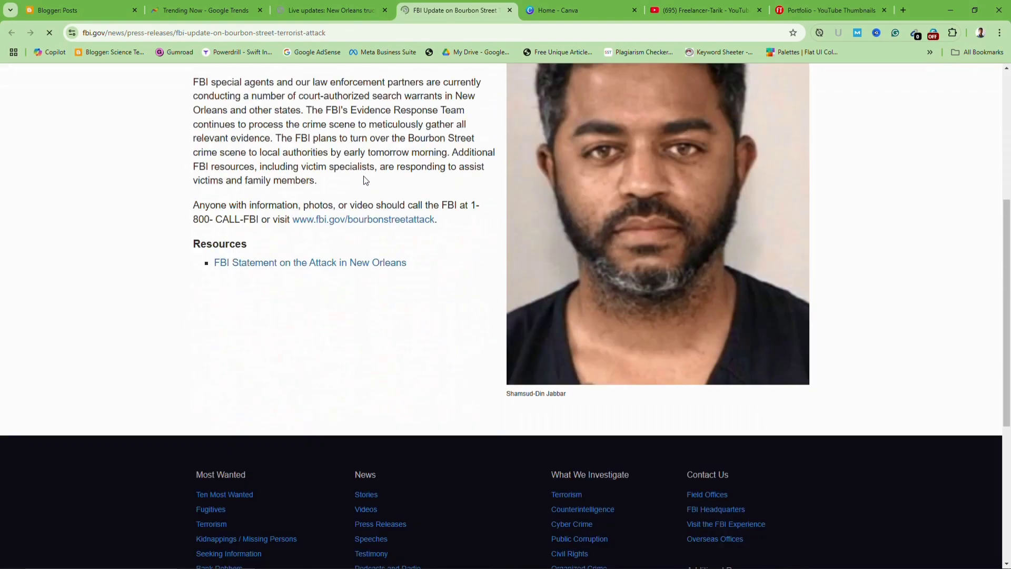
scroll(358, 169, "up", 10)
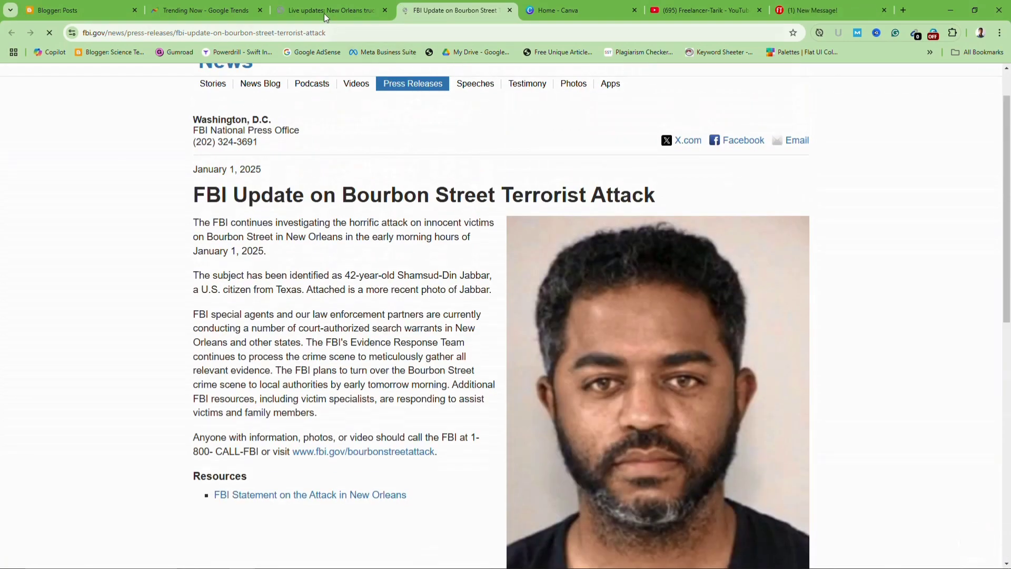
Open the WAFB Baton Rouge story in a new tab from Google Trends
left_click(324, 13)
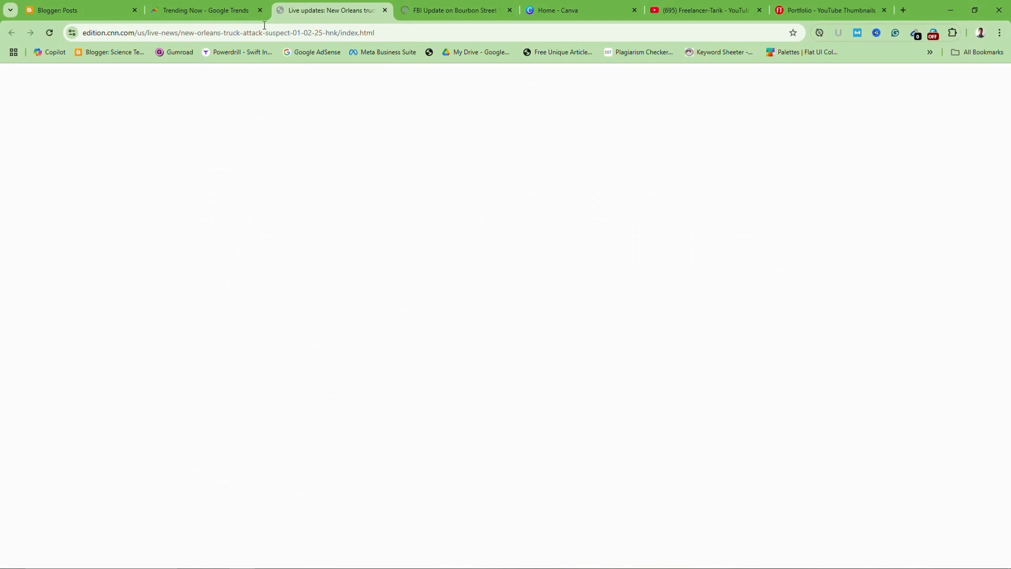
left_click(236, 11)
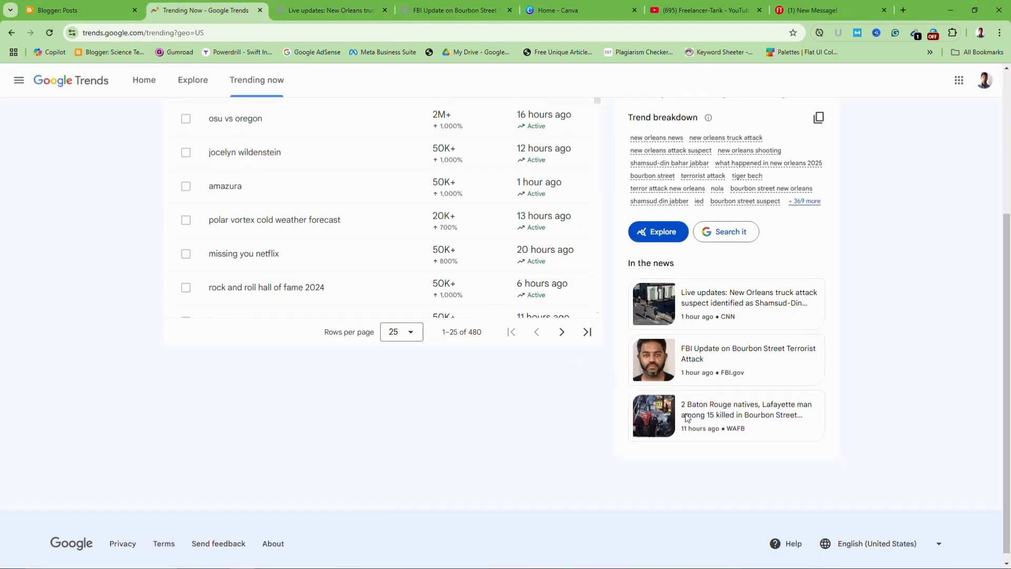
right_click(707, 409)
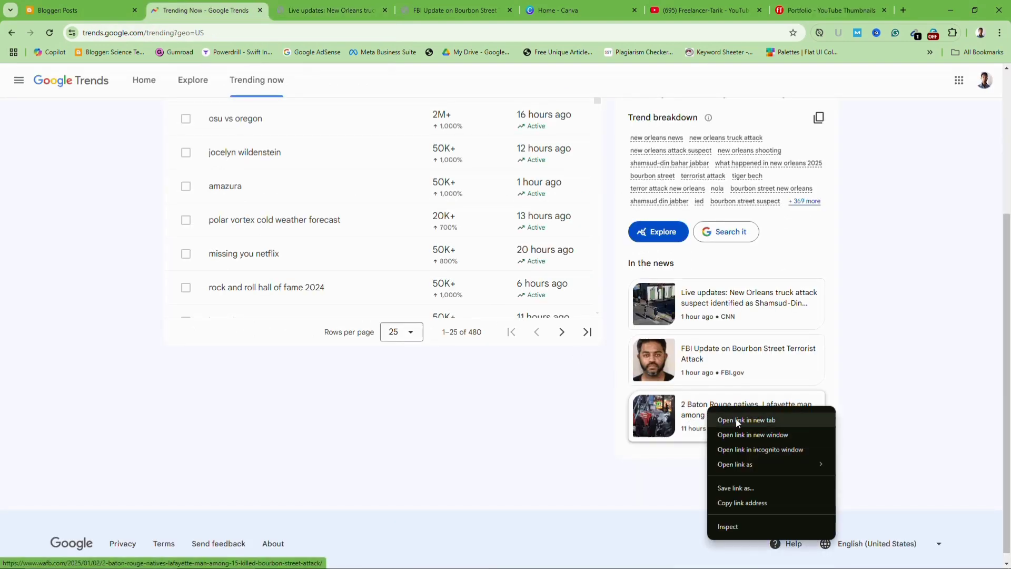
left_click(735, 420)
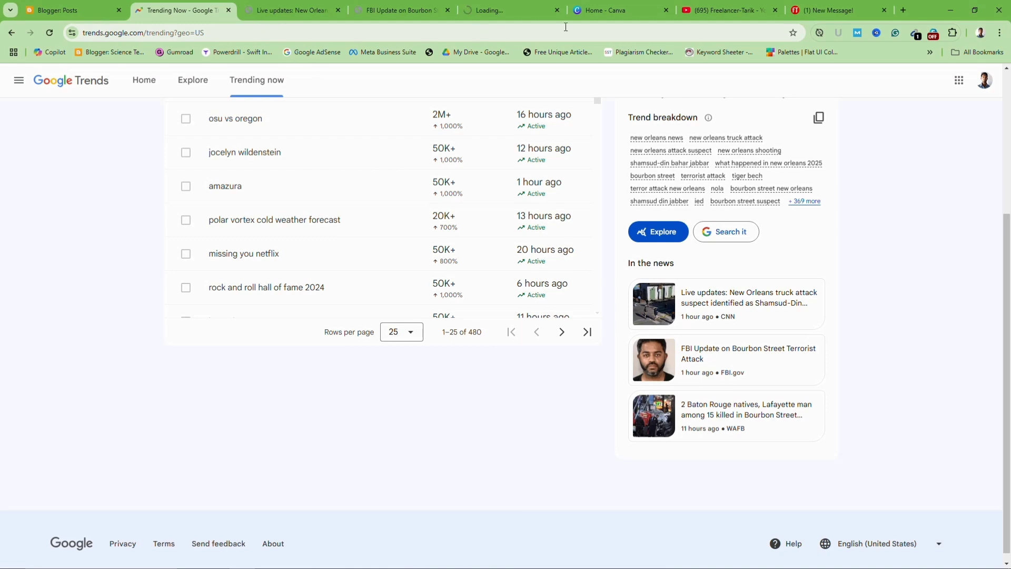
Read through the WAFB article '2 Baton Rouge natives, Lafayette man among 15 killed' to its opening paragraphs
left_click(504, 12)
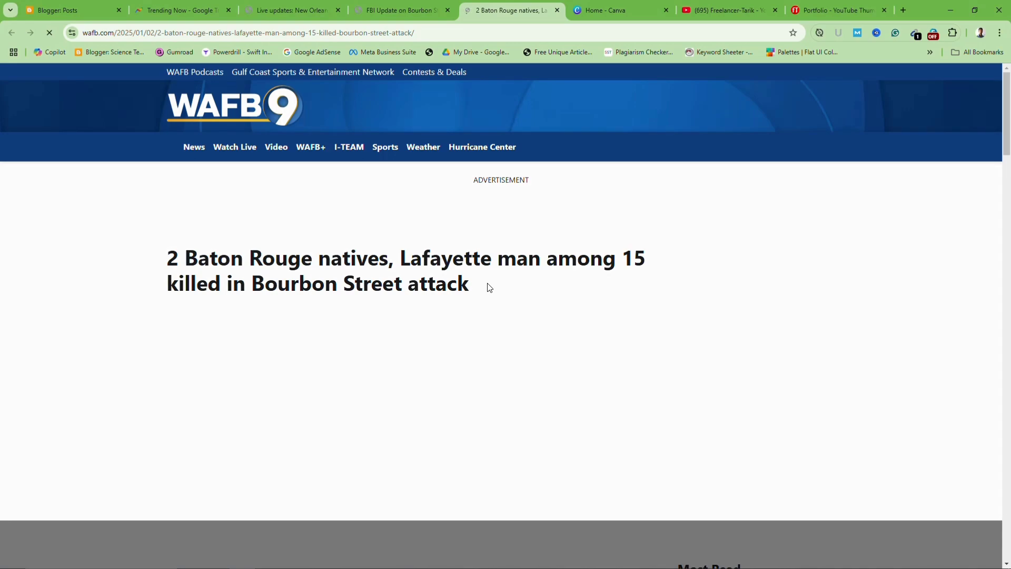
scroll(489, 287, "down", 3)
scroll(489, 287, "down", 7)
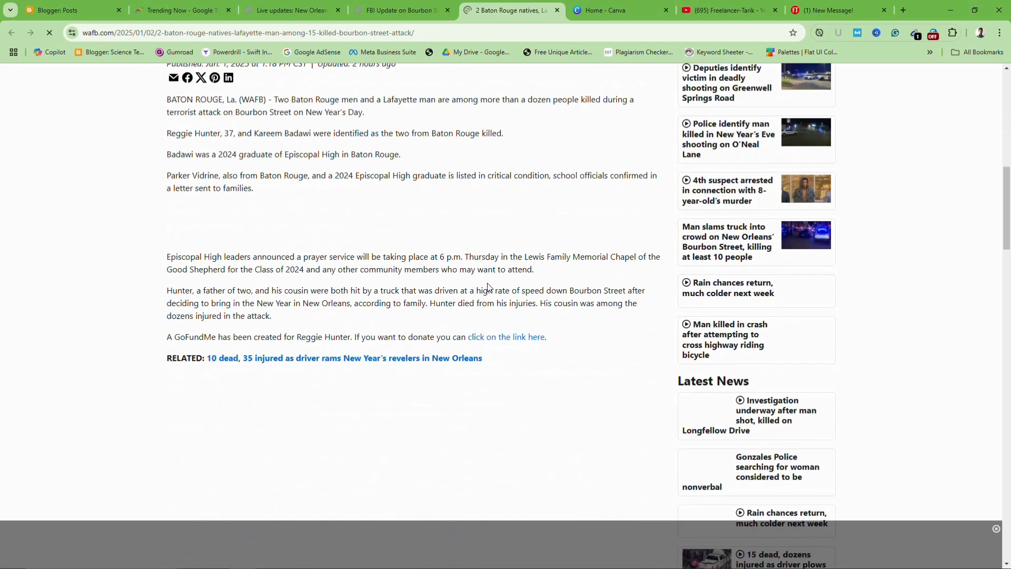
scroll(489, 287, "down", 10)
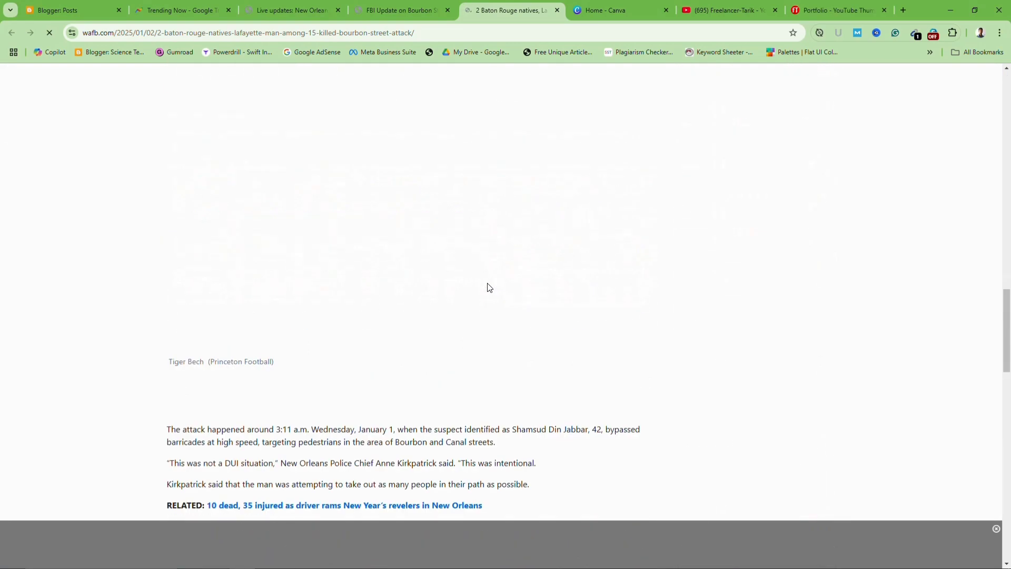
scroll(490, 287, "down", 11)
scroll(489, 287, "up", 12)
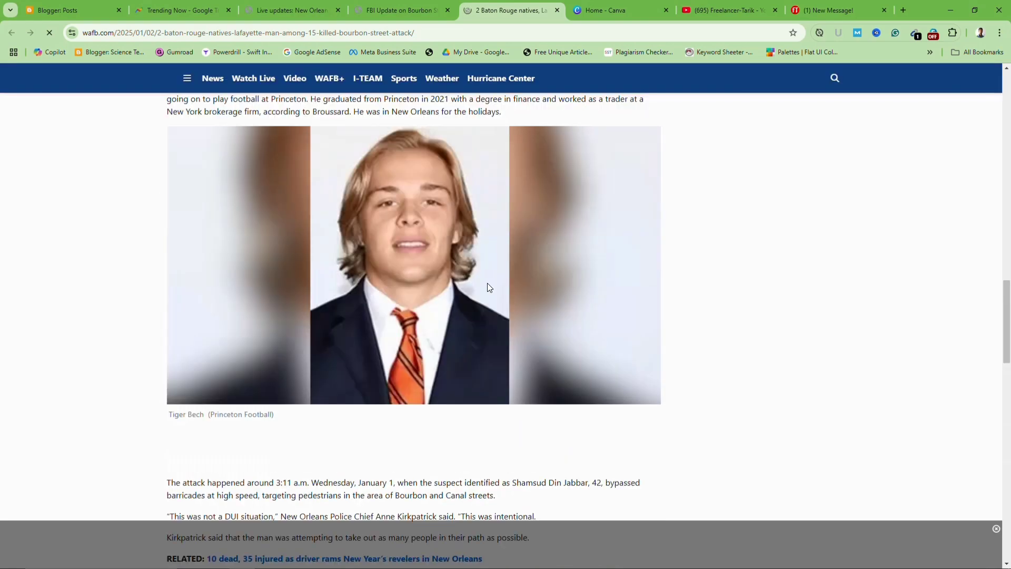
scroll(488, 285, "up", 10)
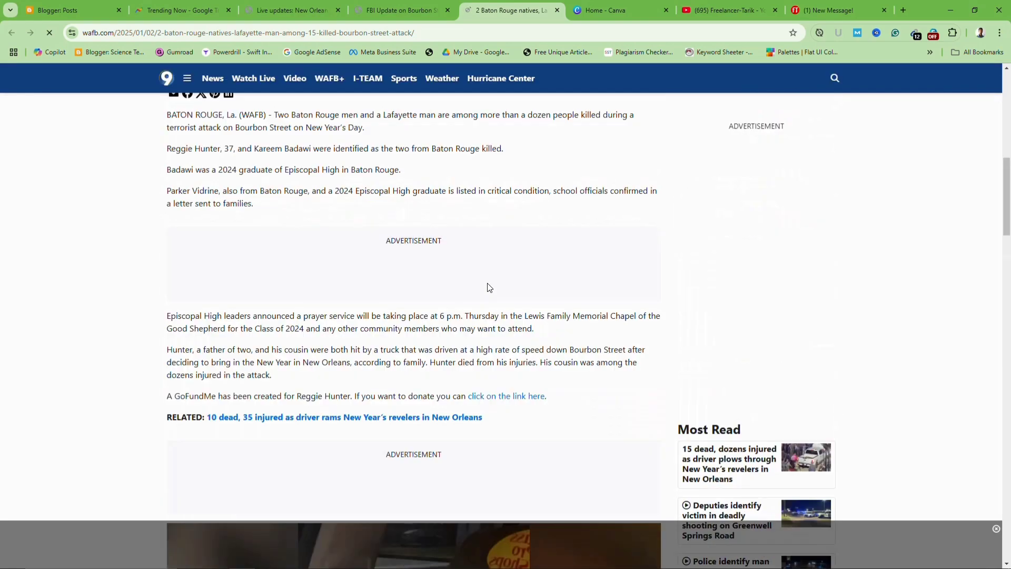
scroll(489, 287, "up", 4)
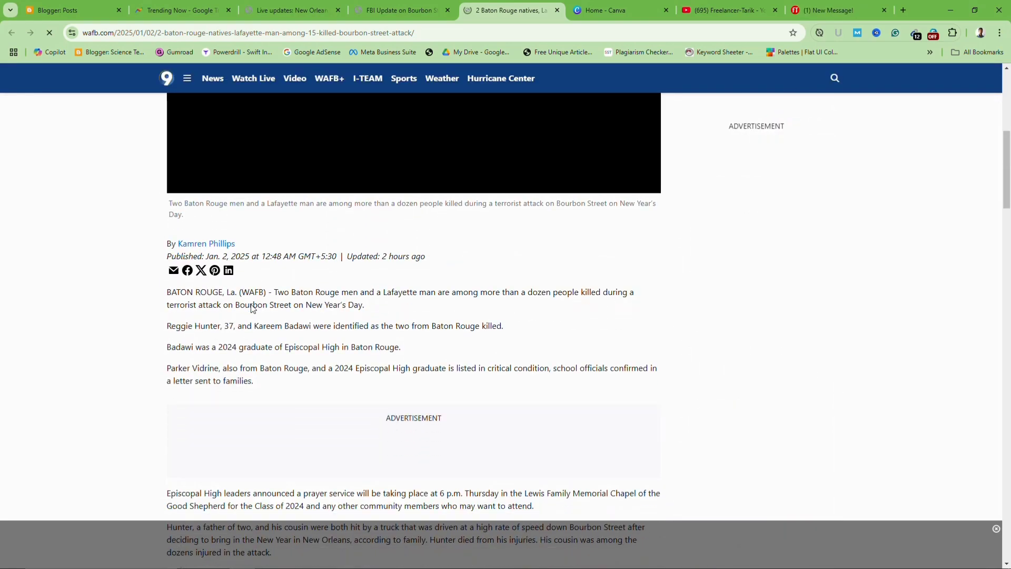
scroll(253, 309, "down", 1)
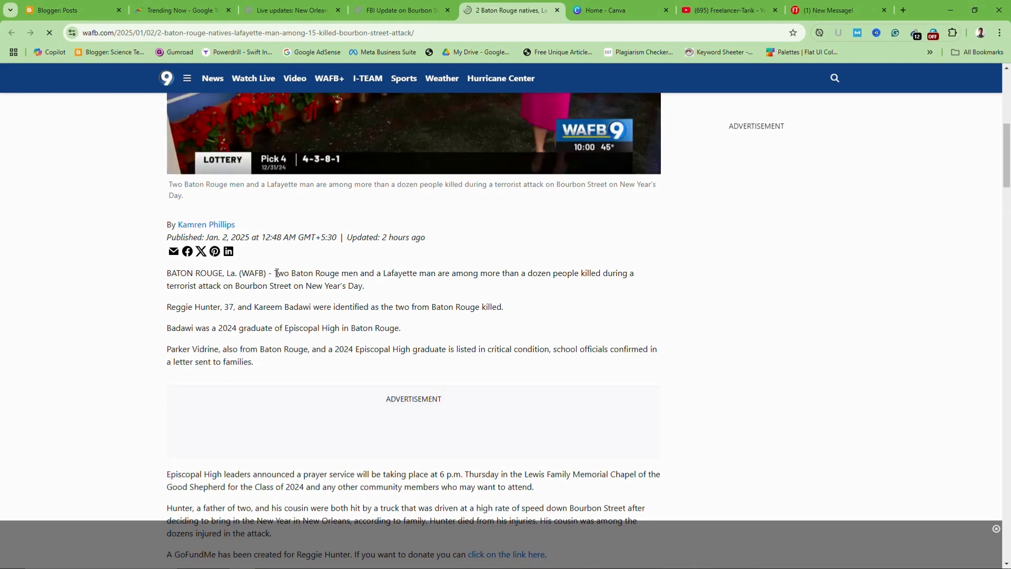
Paste the article's four opening paragraphs into a new blank Word document
left_click_drag(277, 272, 314, 361)
key("ctrl+c")
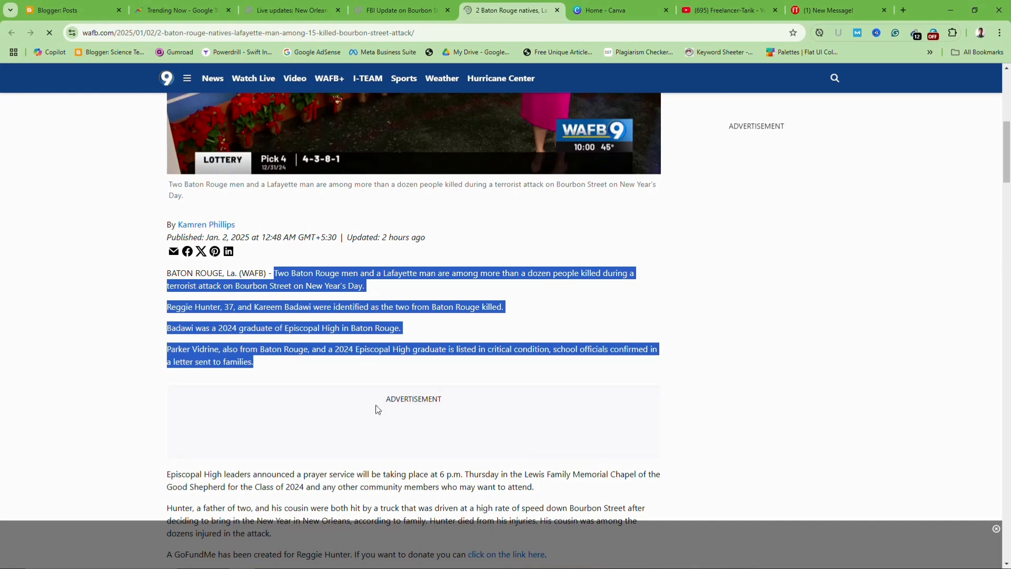
left_click(404, 564)
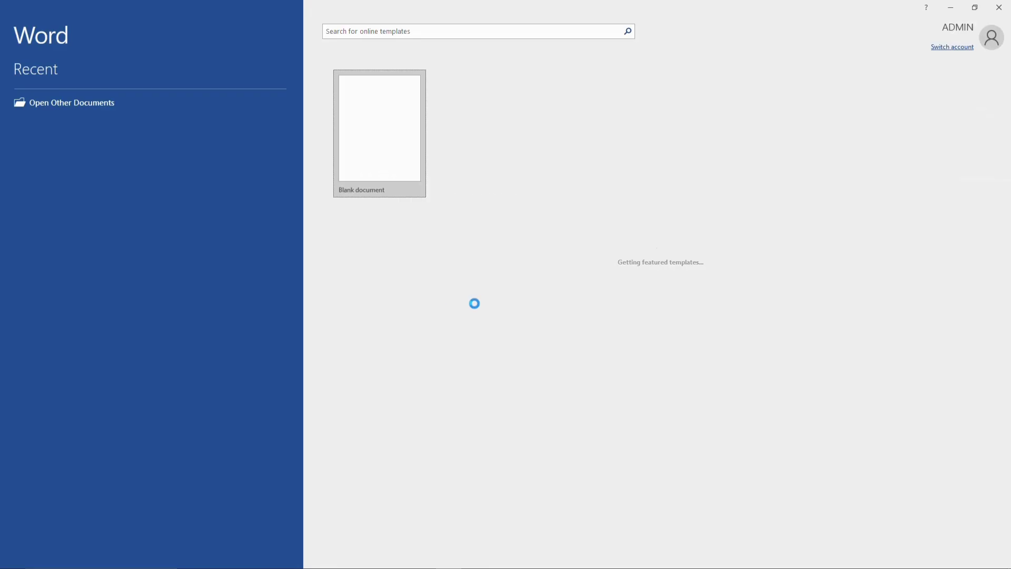
left_click(377, 136)
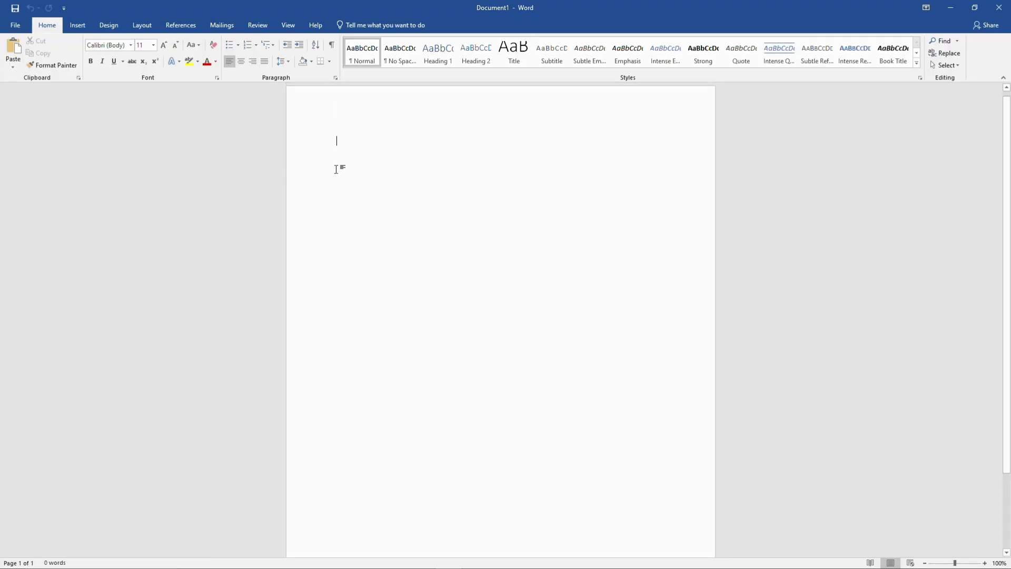
key("ctrl+v")
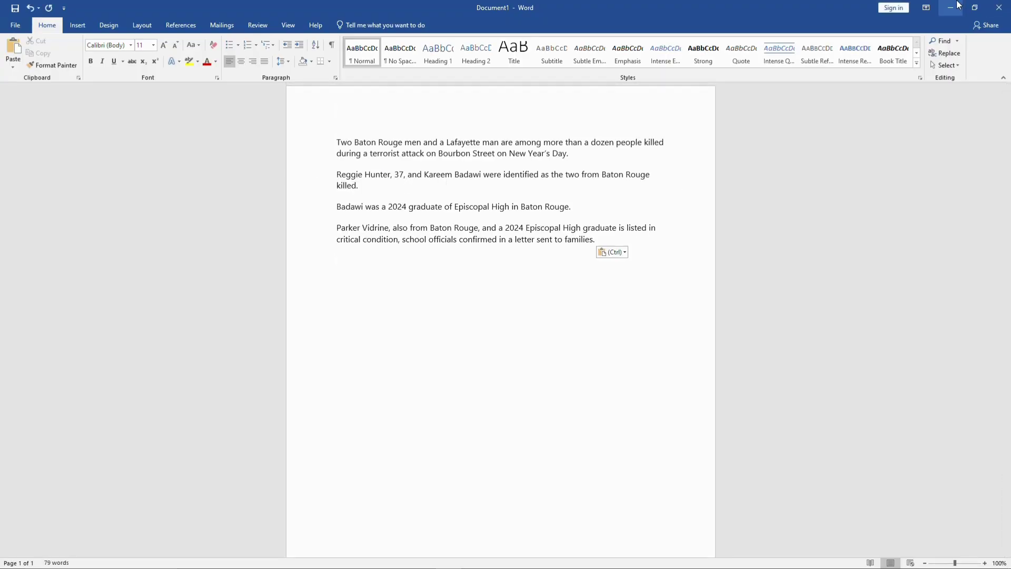
Select the article's next three paragraphs and bring the Word document back
left_click(954, 5)
scroll(384, 318, "down", 5)
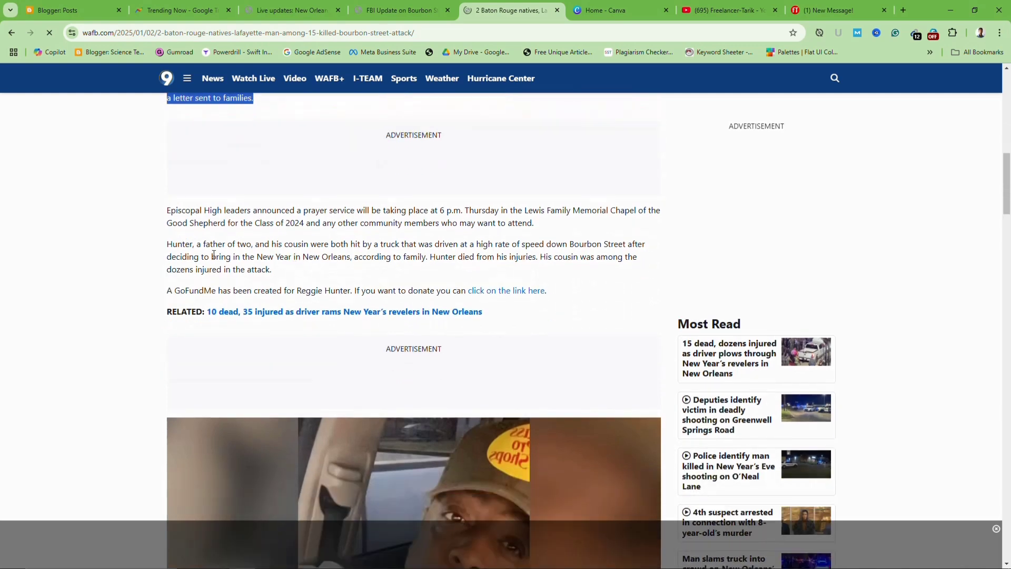
left_click_drag(167, 210, 553, 289)
key("ctrl+c")
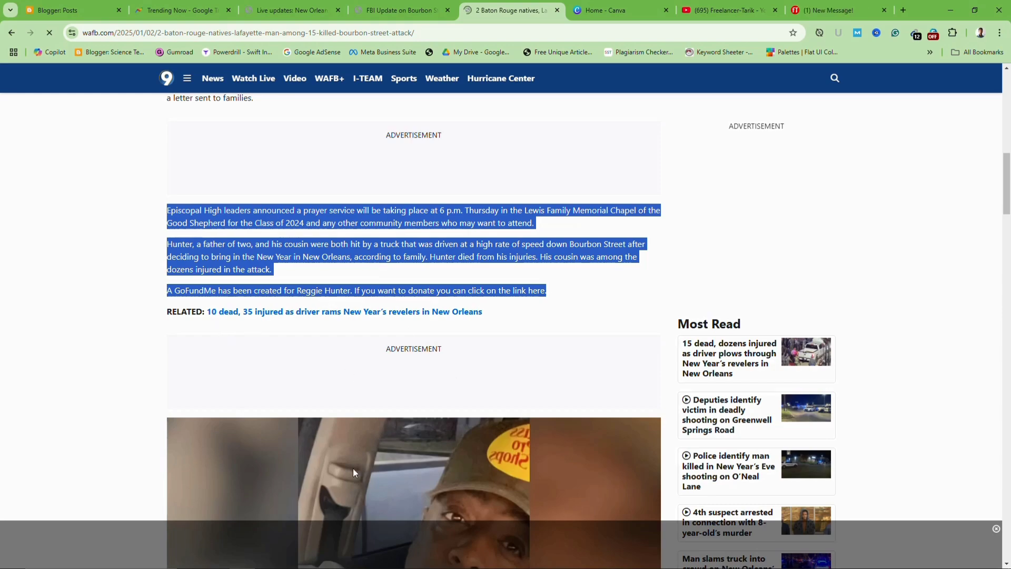
scroll(353, 469, "down", 10)
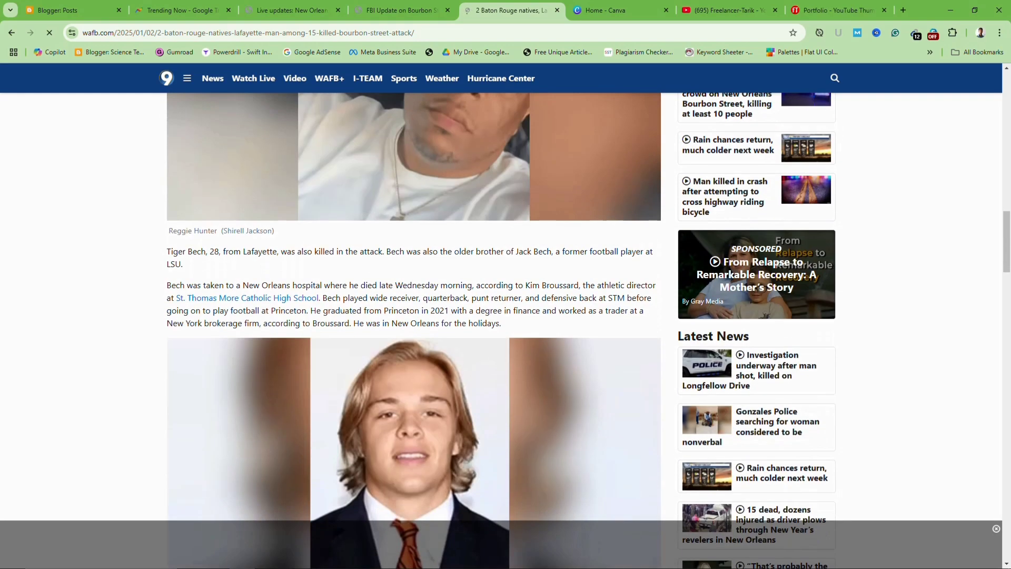
left_click(449, 565)
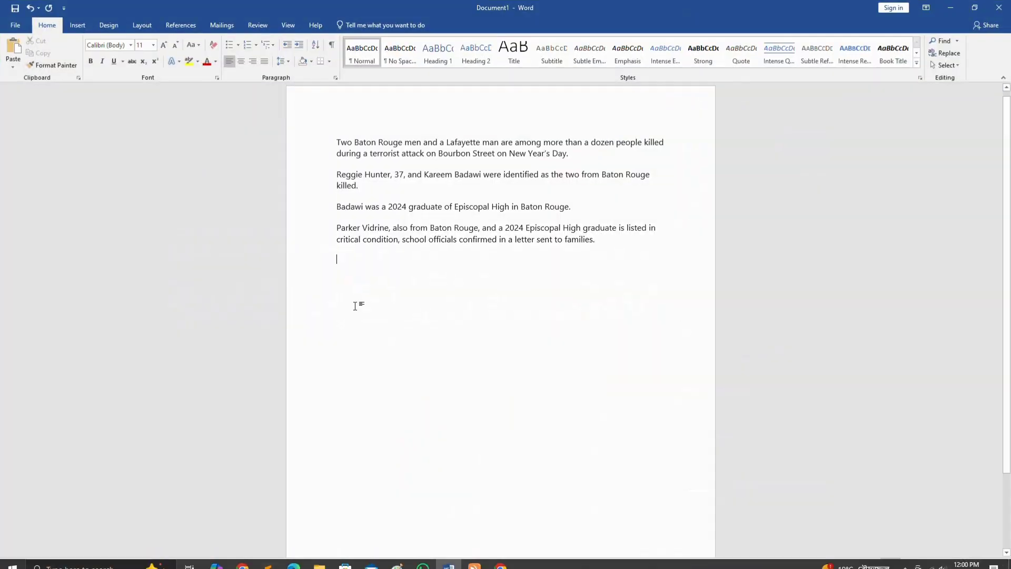
Paste the three copied paragraphs, then the two Lafayette victim paragraphs, into Word
key("ctrl+v")
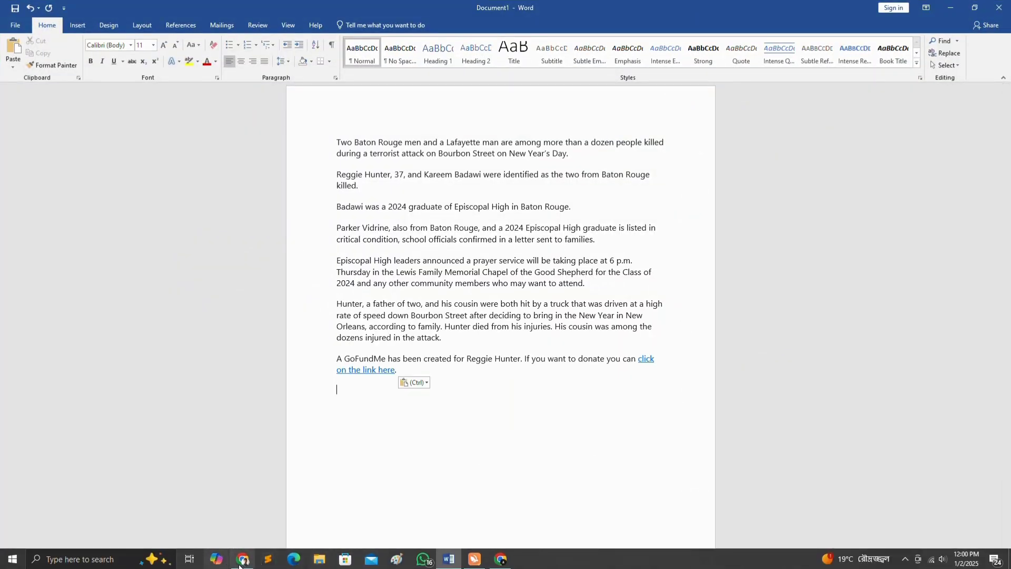
left_click(241, 560)
left_click_drag(166, 250, 535, 330)
key("ctrl+c")
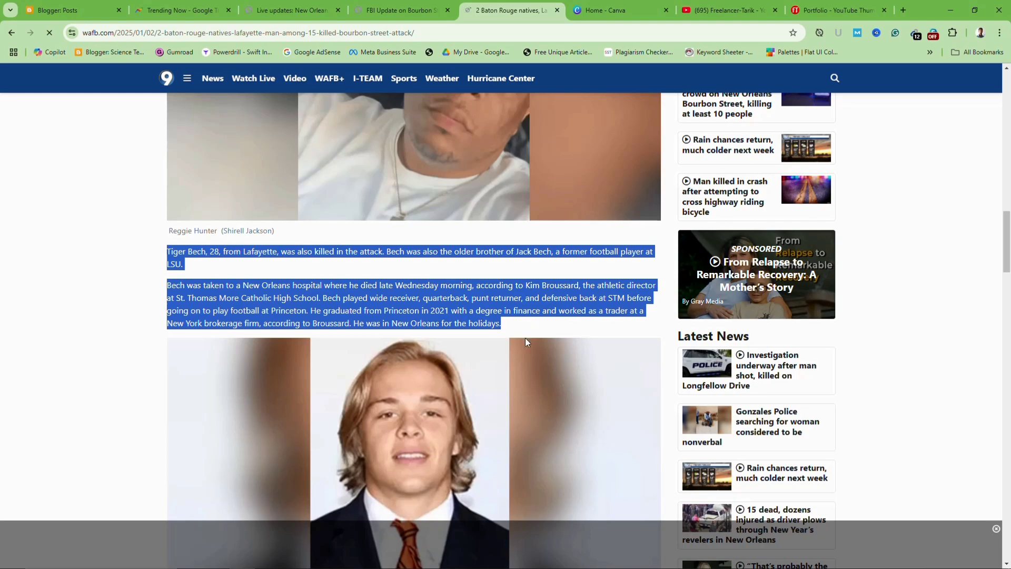
left_click(449, 560)
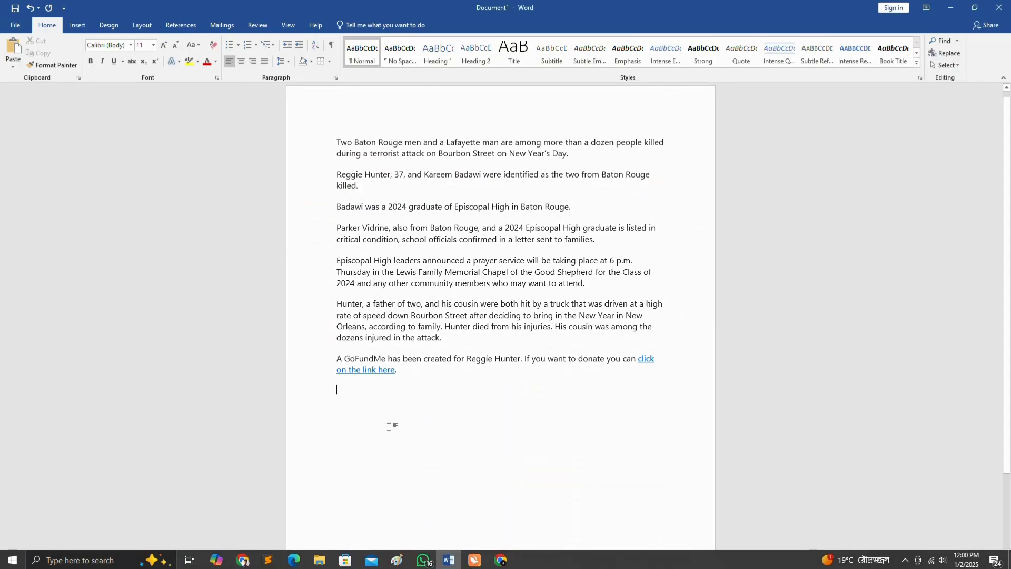
key("ctrl+v")
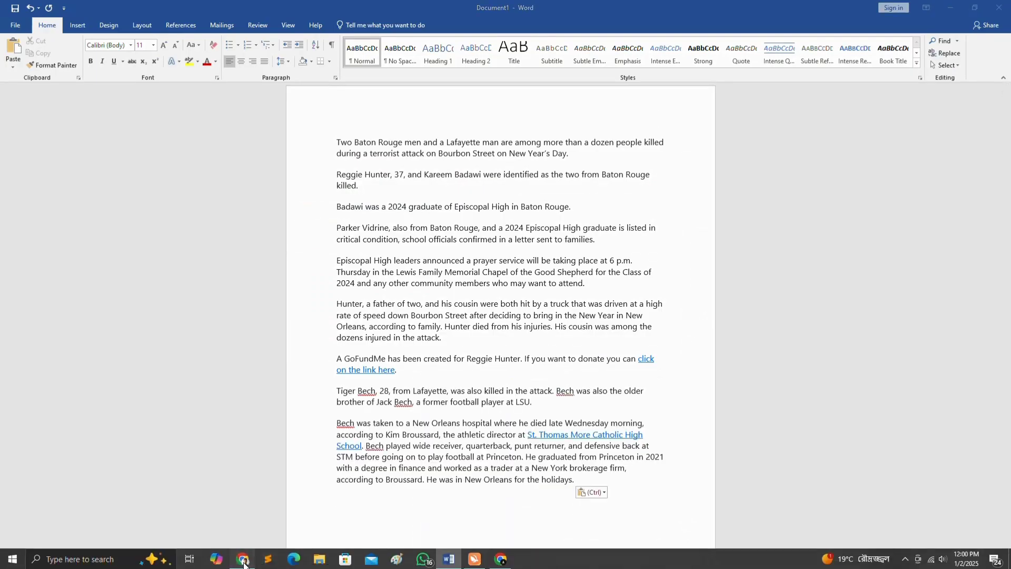
Add the three paragraphs describing how the attack began to the document's end
left_click(243, 561)
scroll(280, 467, "down", 9)
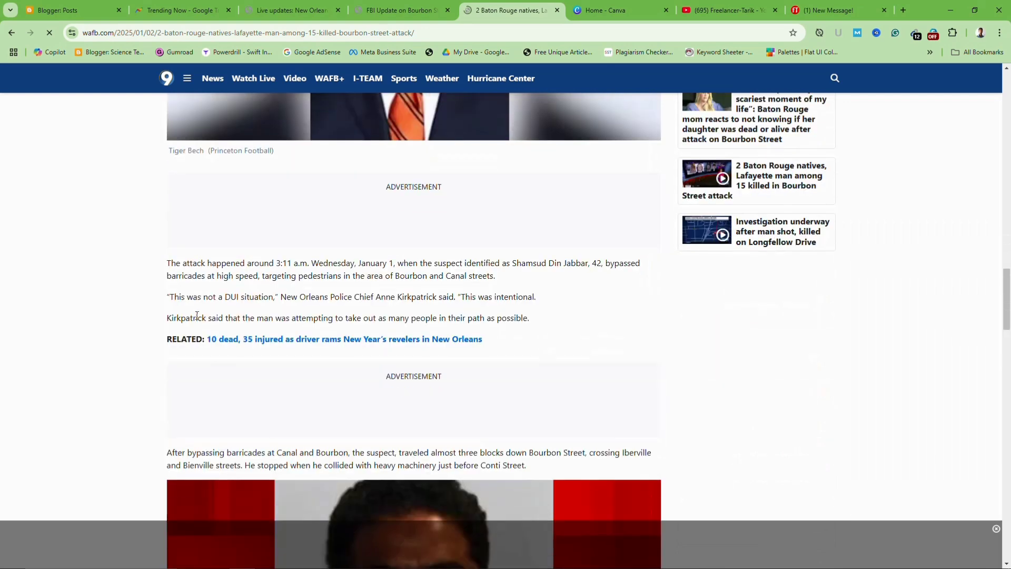
left_click_drag(166, 263, 538, 326)
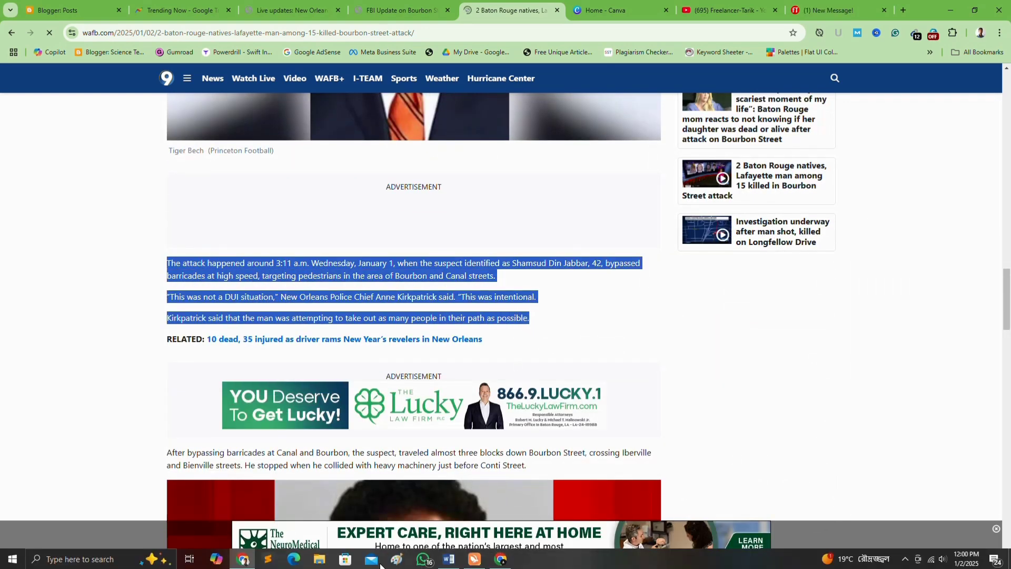
left_click(247, 561)
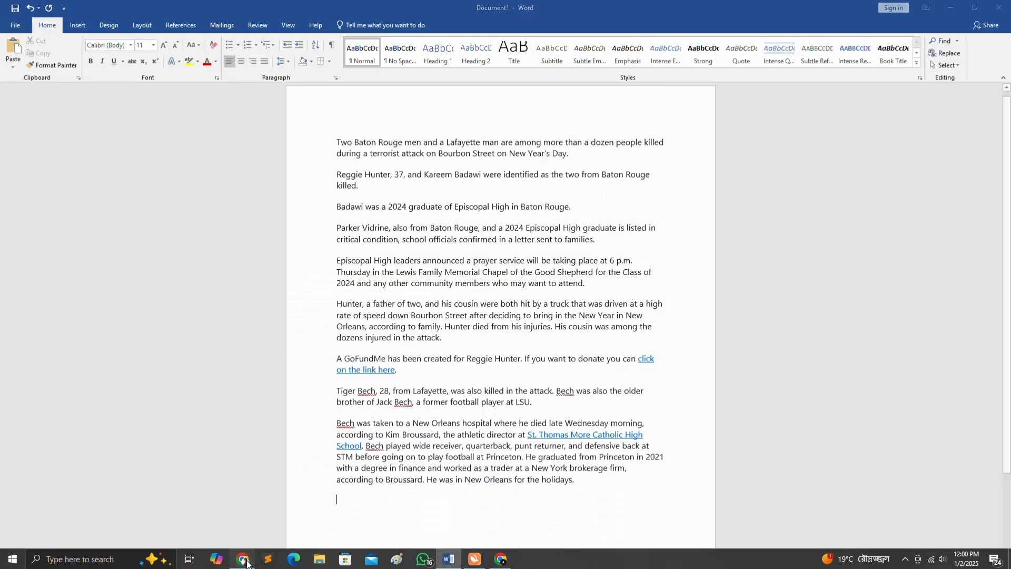
left_click(246, 561)
left_click(451, 560)
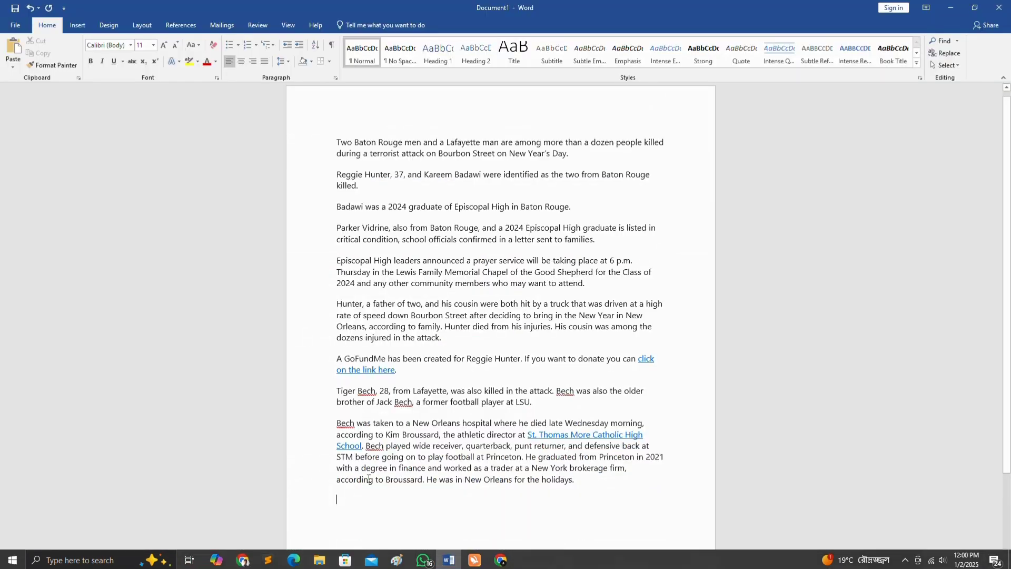
key("ctrl+v")
Paste the paragraph about the suspect bypassing the barricades onto page two
scroll(481, 437, "down", 3)
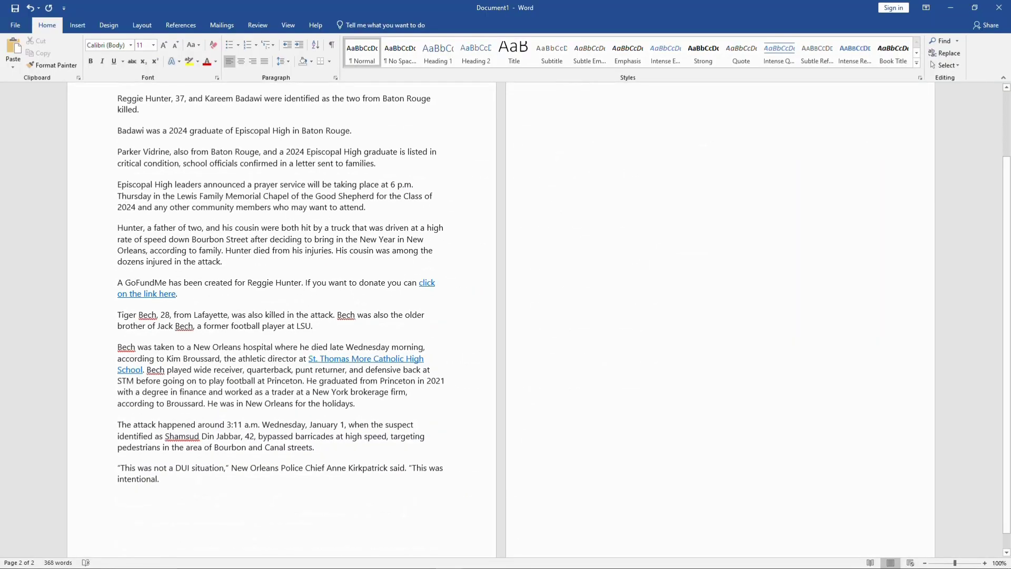
left_click(242, 561)
scroll(321, 431, "down", 4)
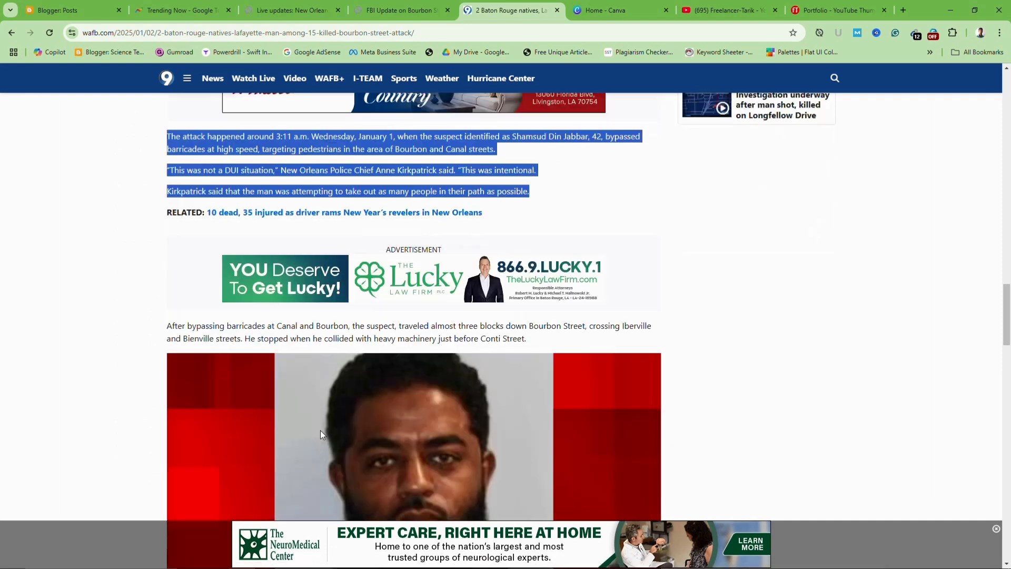
left_click_drag(163, 246, 531, 258)
key("ctrl+c")
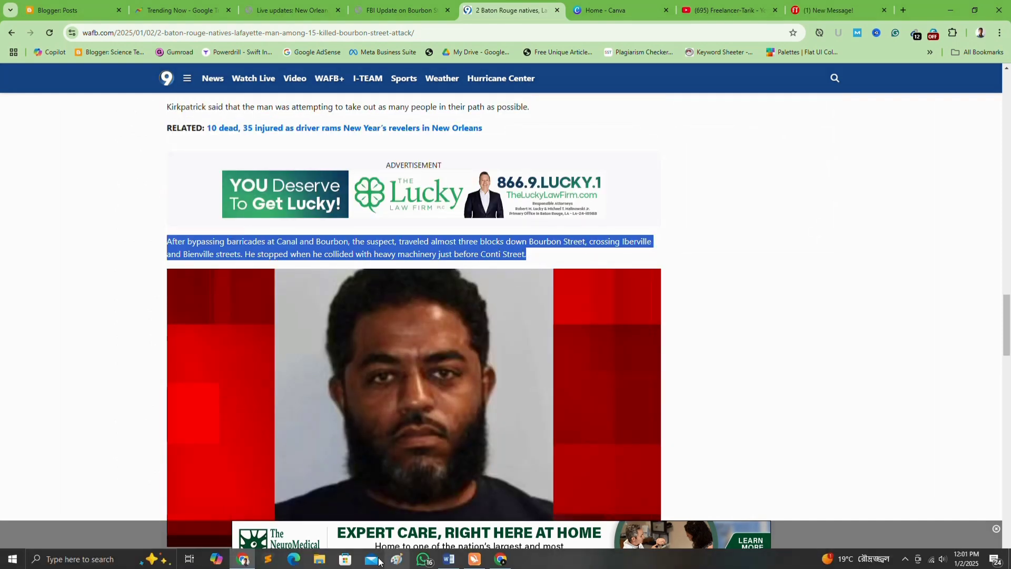
left_click(448, 565)
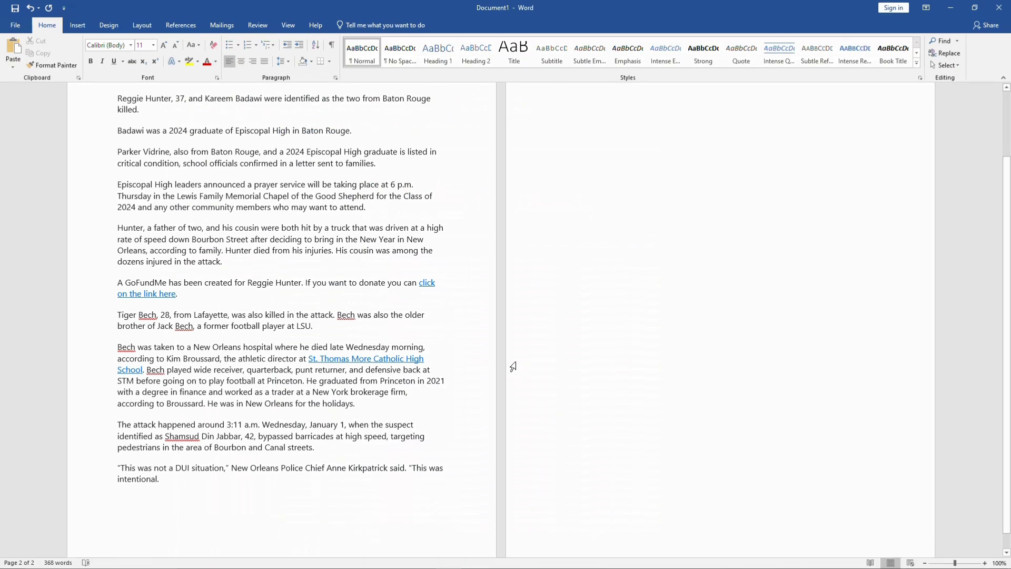
key("ctrl+v")
Add the two crash-aftermath paragraphs after the Conti Street paragraph
left_click(244, 562)
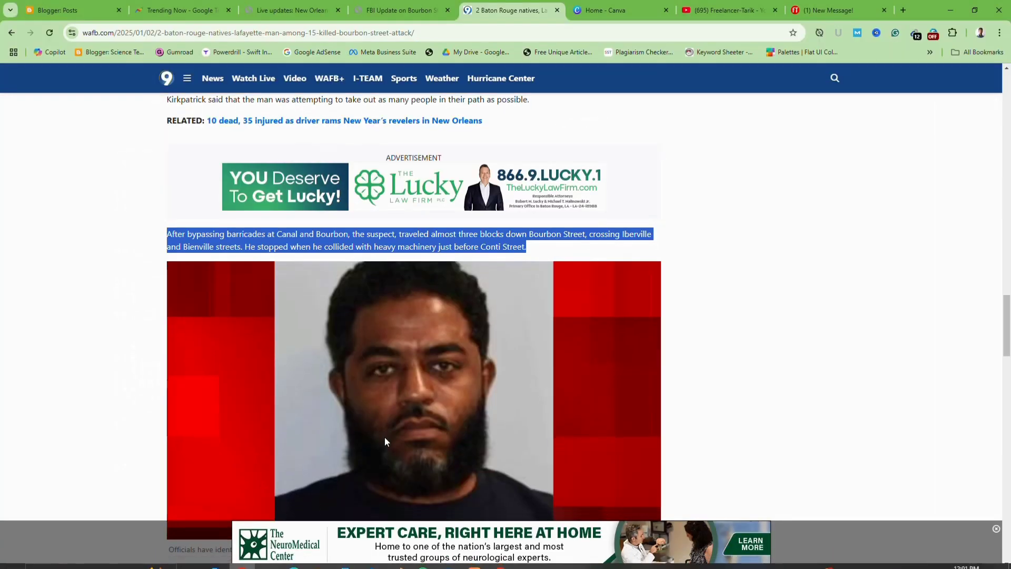
scroll(219, 257, "down", 8)
left_click_drag(169, 208, 666, 247)
key("ctrl+c")
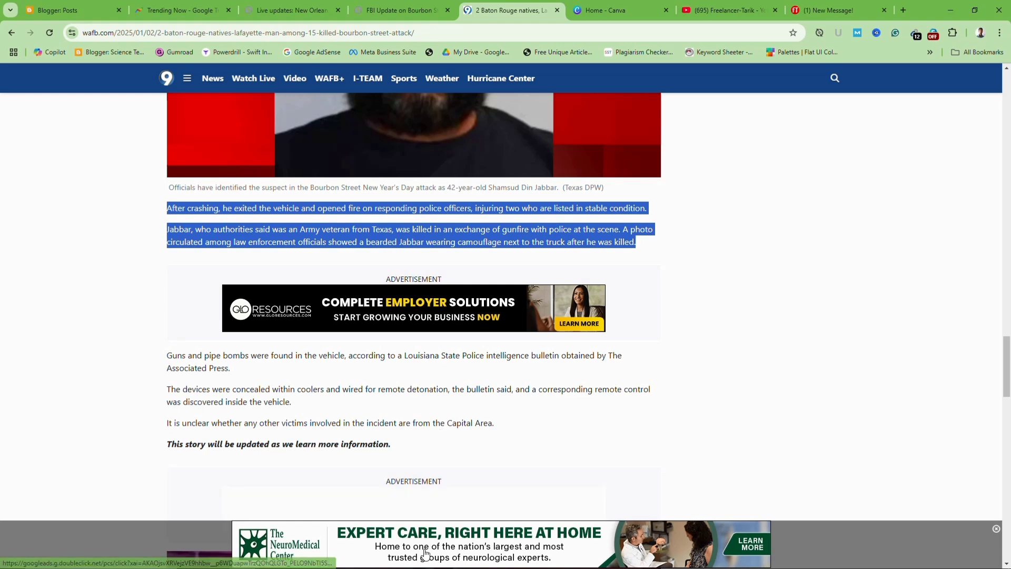
left_click(430, 551)
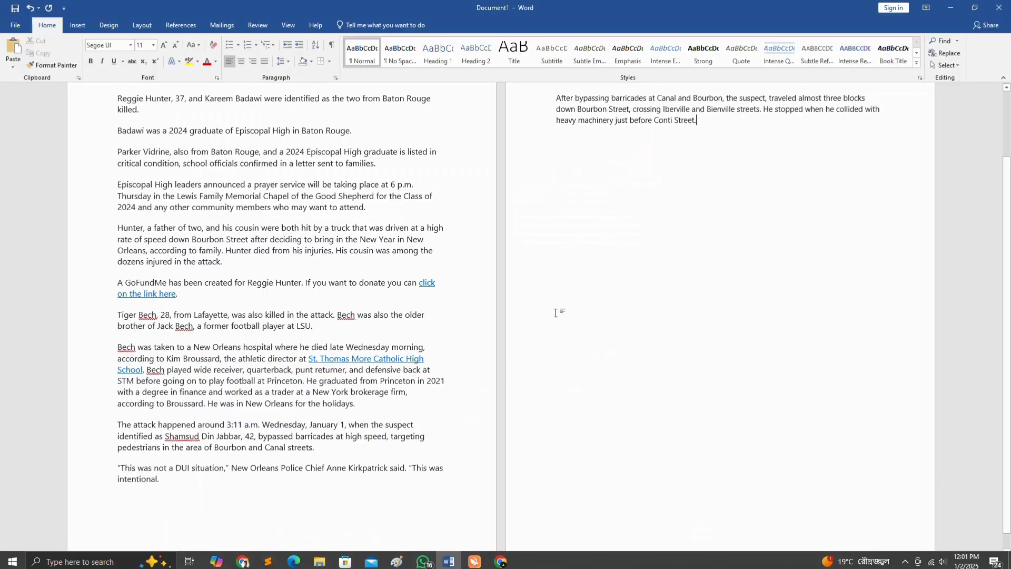
key("ctrl+v")
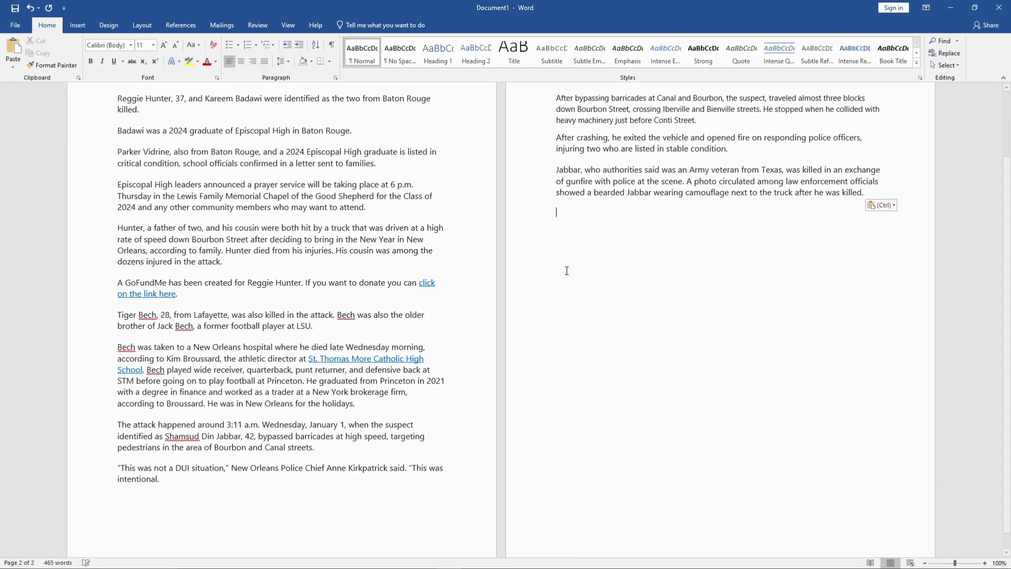
Add the closing three paragraphs, ending with the Capital Area line
left_click(243, 559)
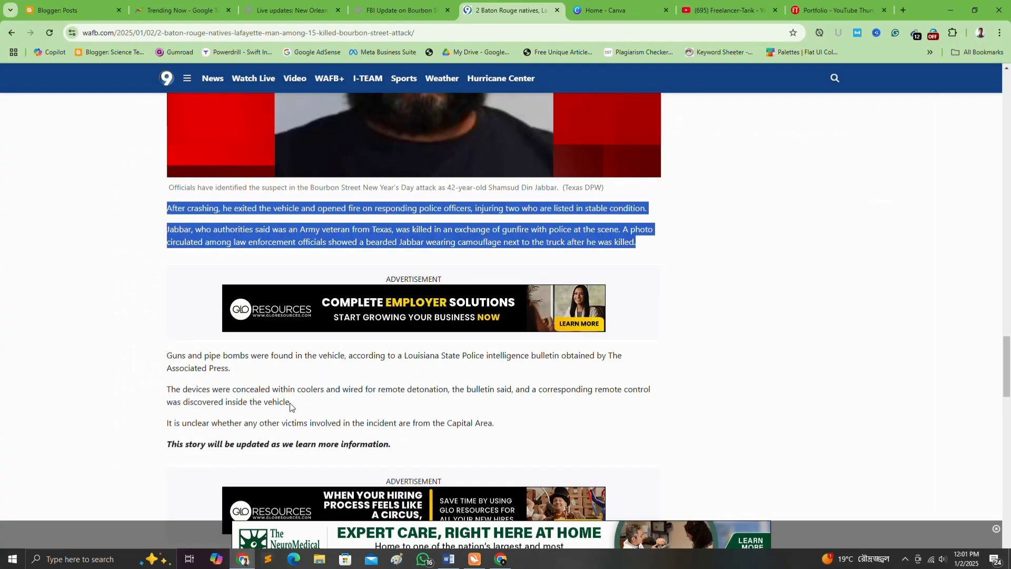
scroll(246, 352, "down", 2)
left_click_drag(161, 255, 522, 315)
key("ctrl+c")
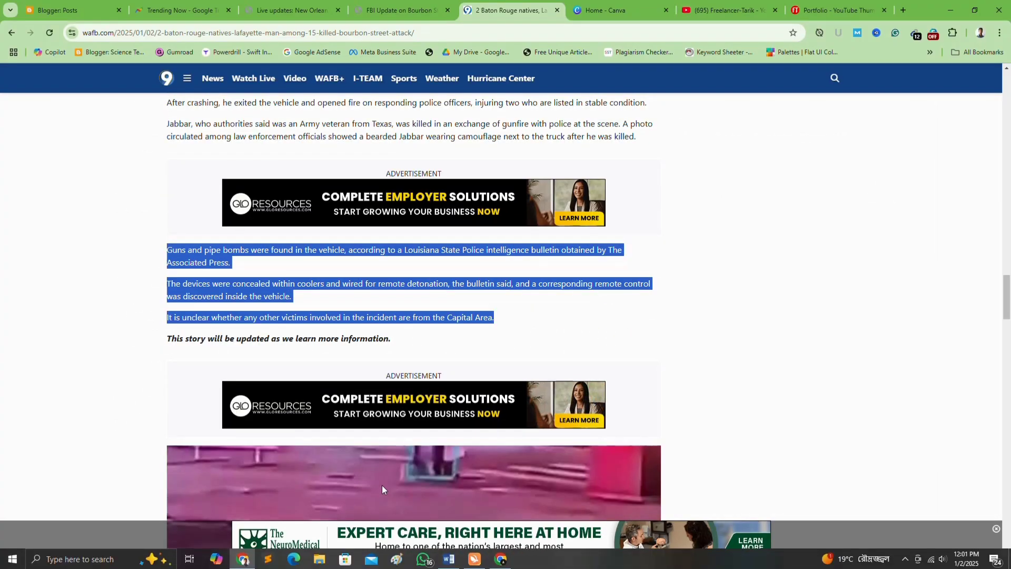
scroll(387, 474, "down", 5)
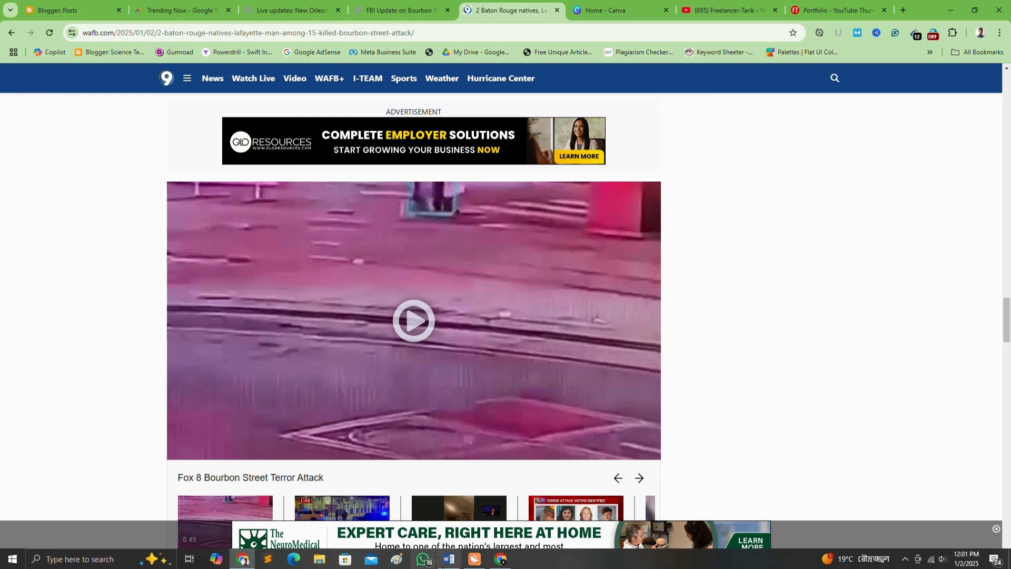
left_click(449, 559)
key("ctrl+v")
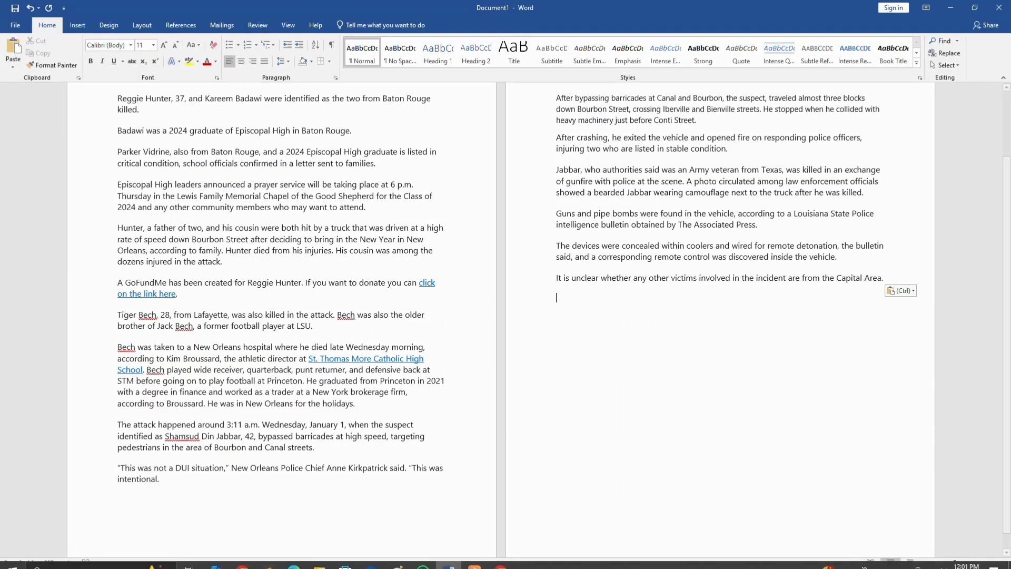
Scroll the WAFB Bourbon Street article until the suspect's photo and caption are on screen
scroll(380, 396, "down", 9)
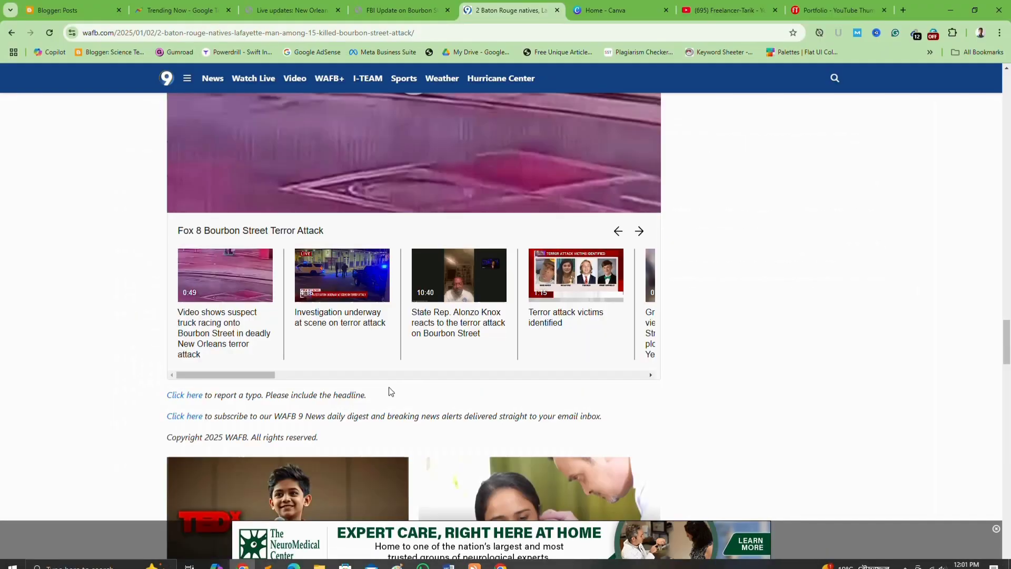
scroll(384, 392, "up", 15)
scroll(391, 390, "up", 14)
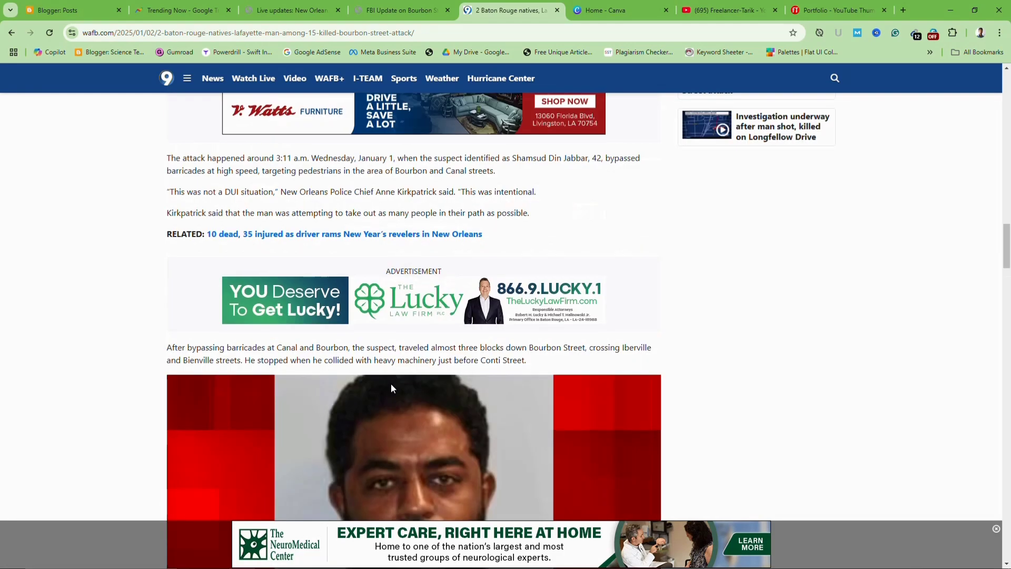
scroll(395, 387, "down", 5)
scroll(393, 385, "up", 14)
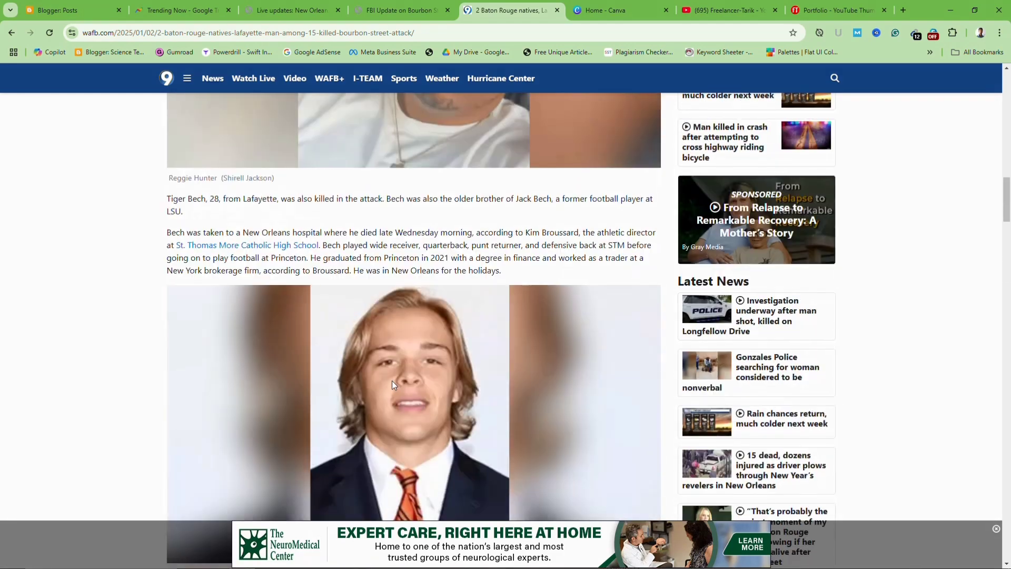
scroll(392, 384, "down", 14)
scroll(392, 380, "down", 12)
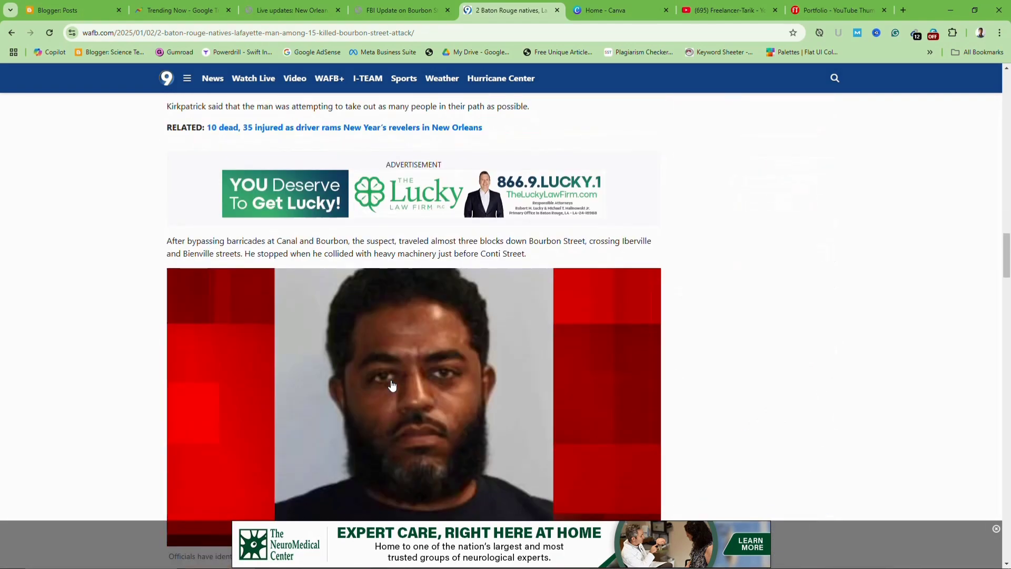
scroll(424, 292, "up", 4)
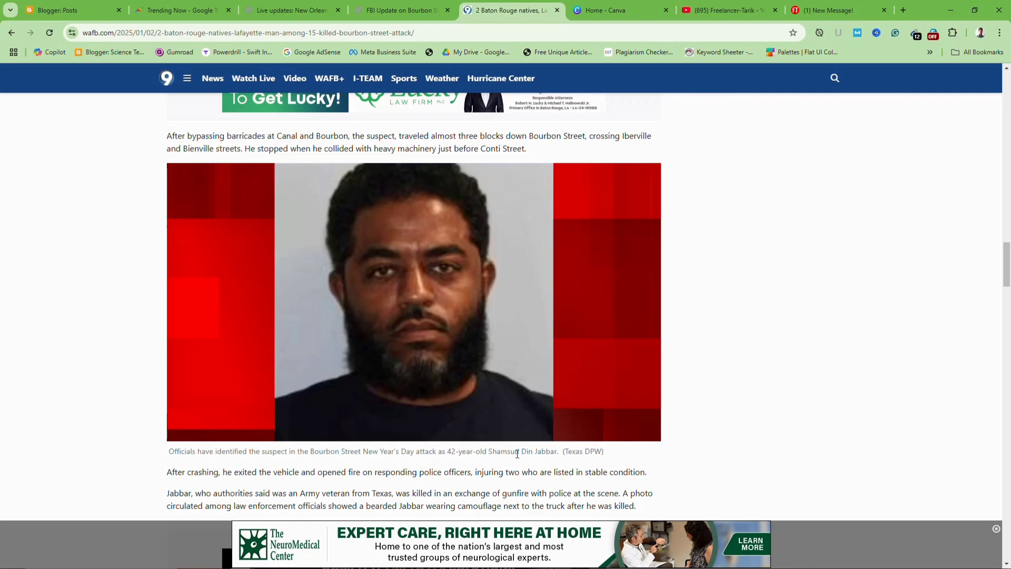
scroll(405, 334, "up", 15)
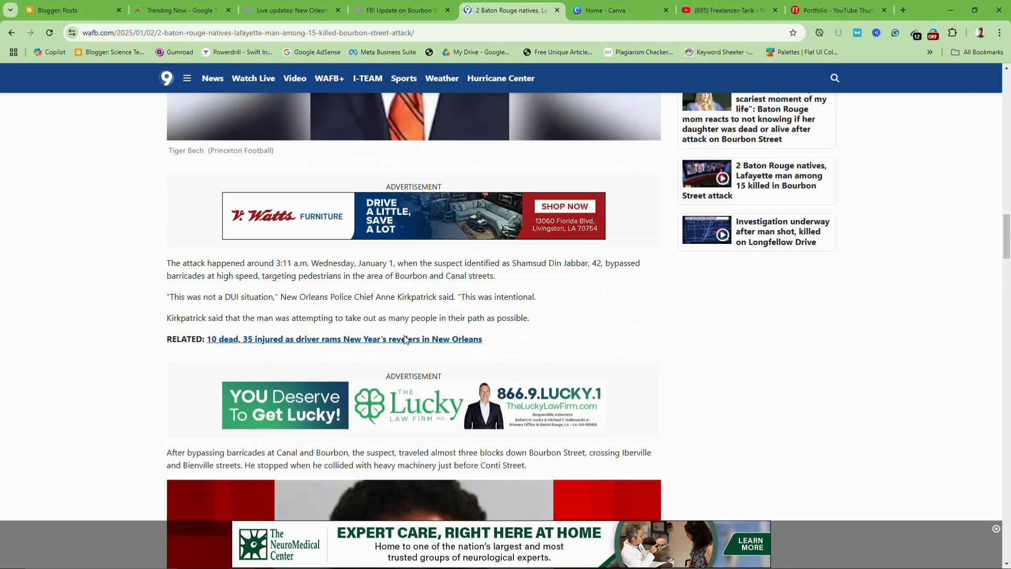
scroll(403, 335, "up", 3)
scroll(401, 334, "down", 18)
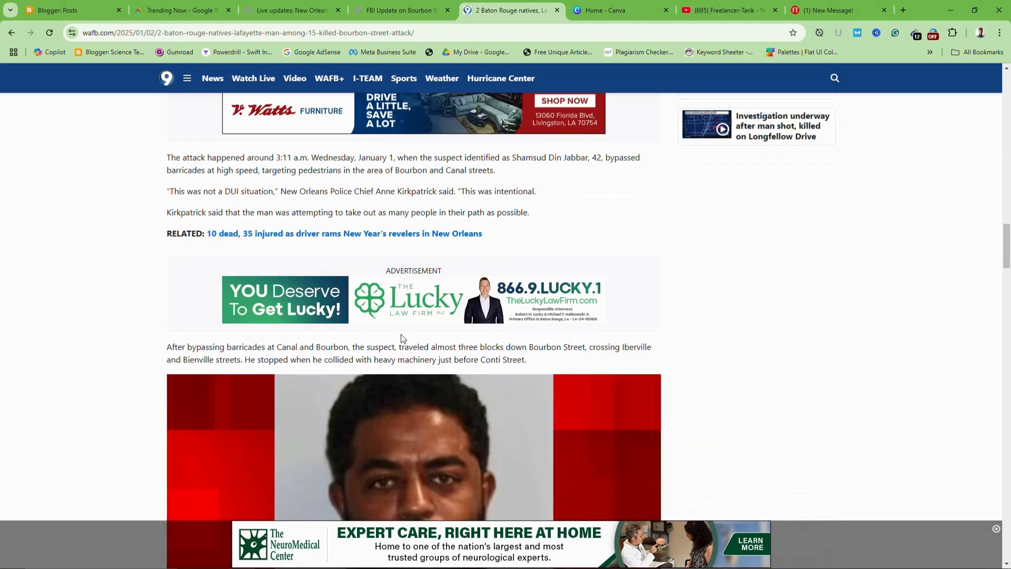
Save the suspect's mugshot as bourbon.avif in the D: drive's Downloads folder
right_click(399, 322)
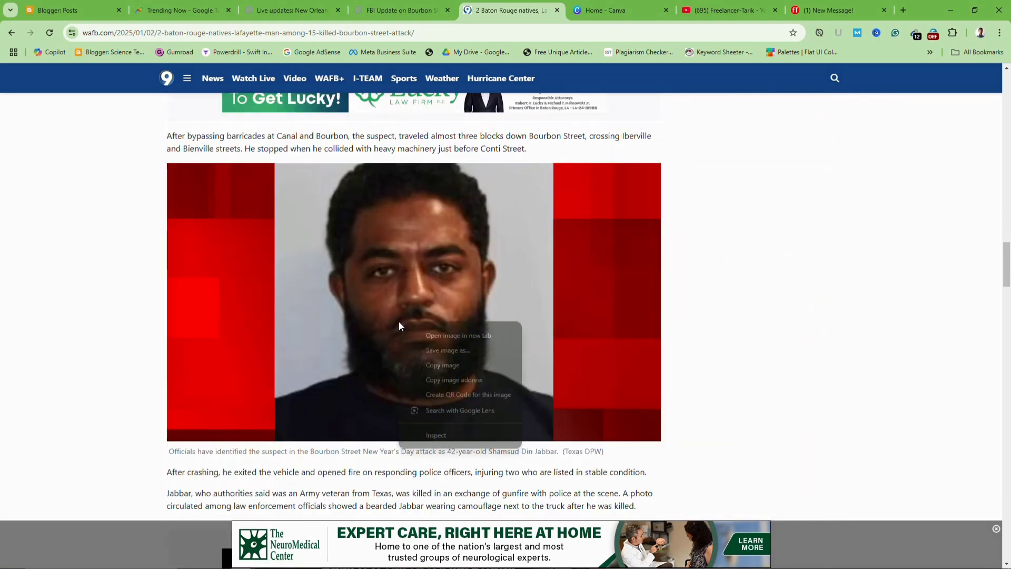
left_click(443, 350)
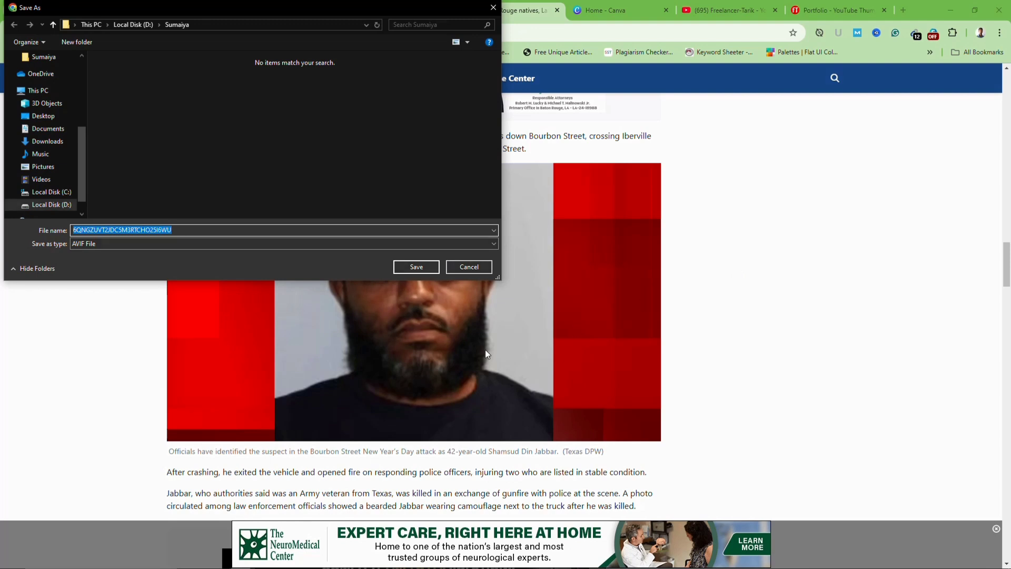
type("b")
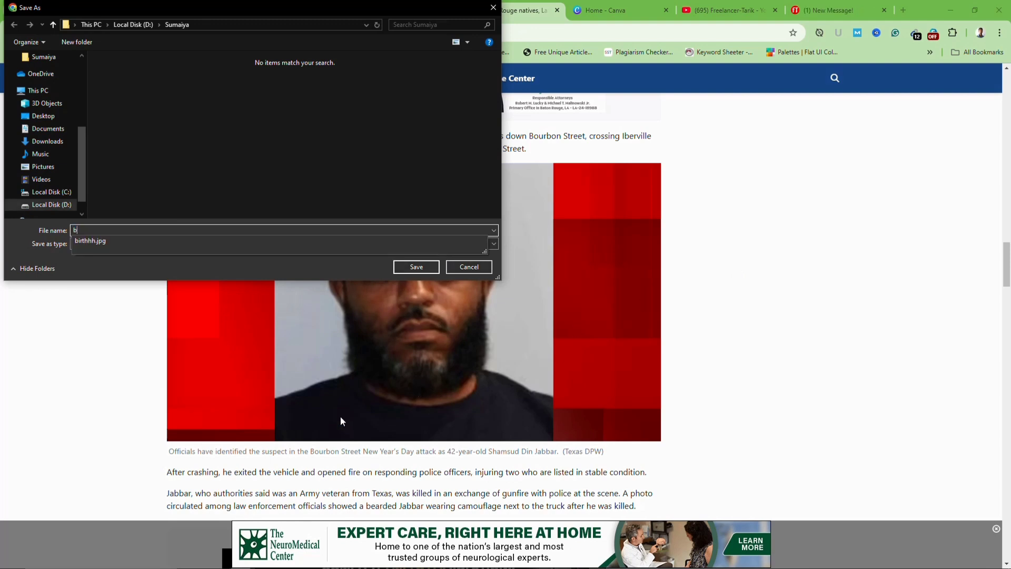
type("our")
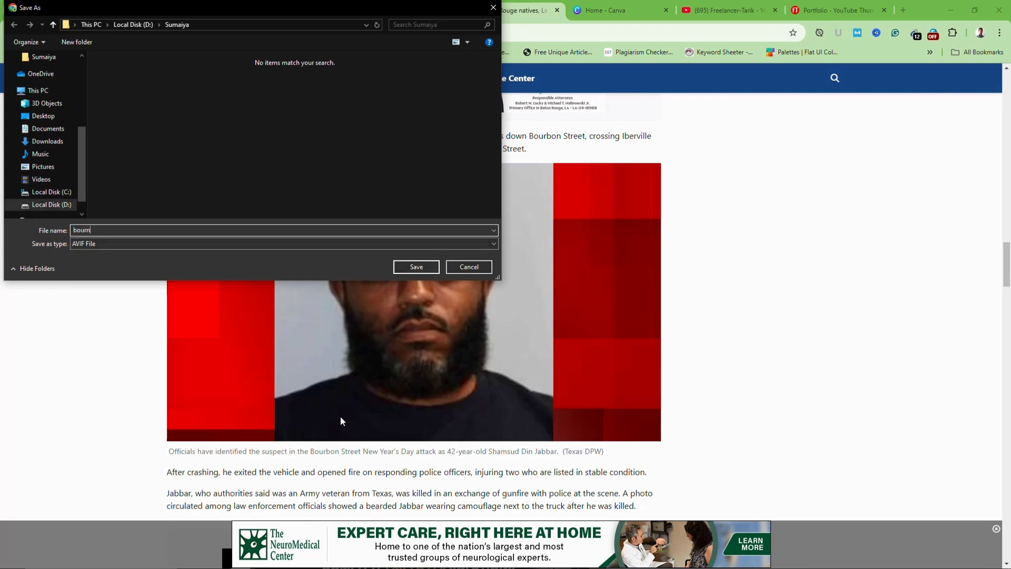
type("bo")
left_click(43, 205)
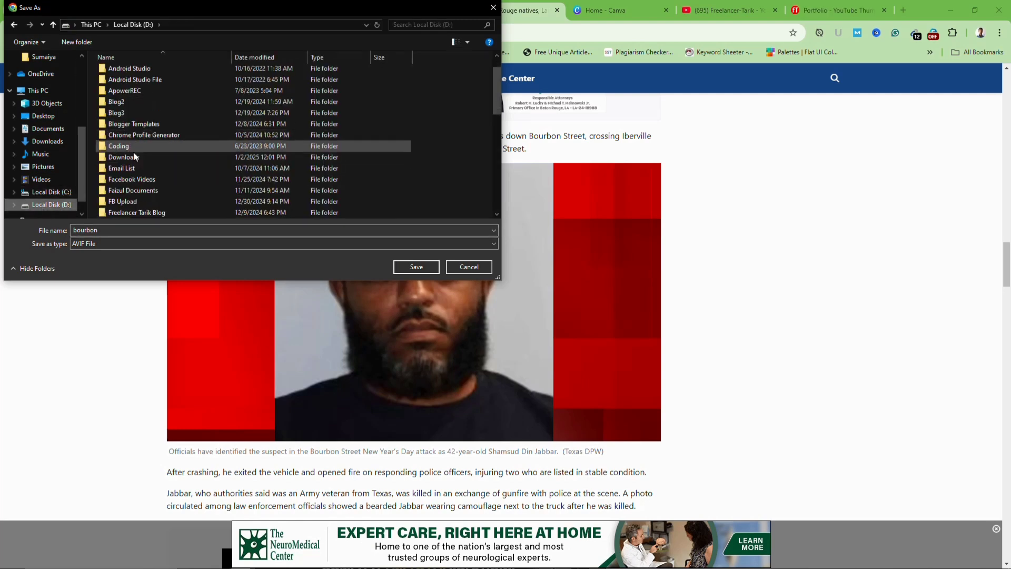
double_click(134, 157)
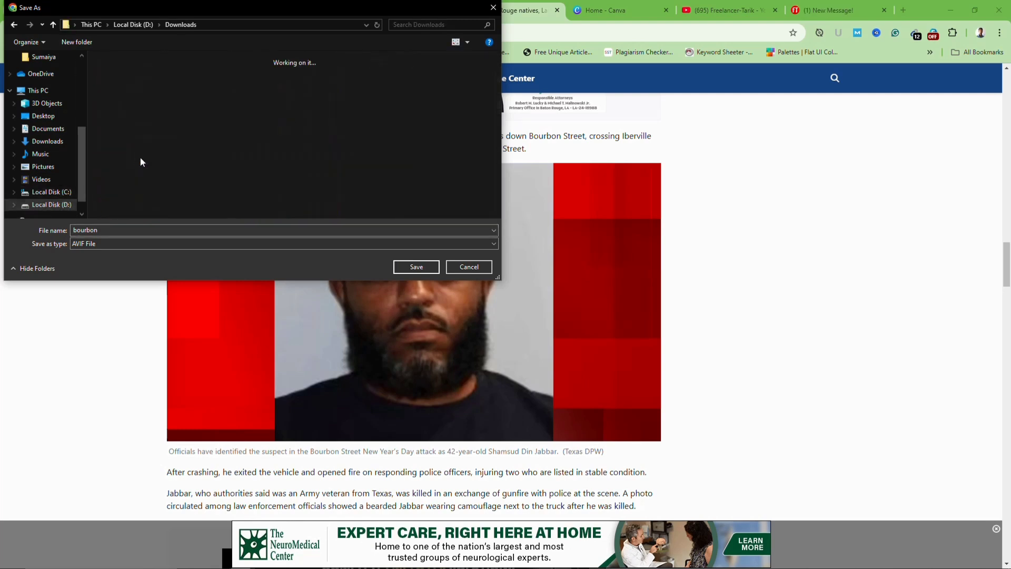
left_click(411, 268)
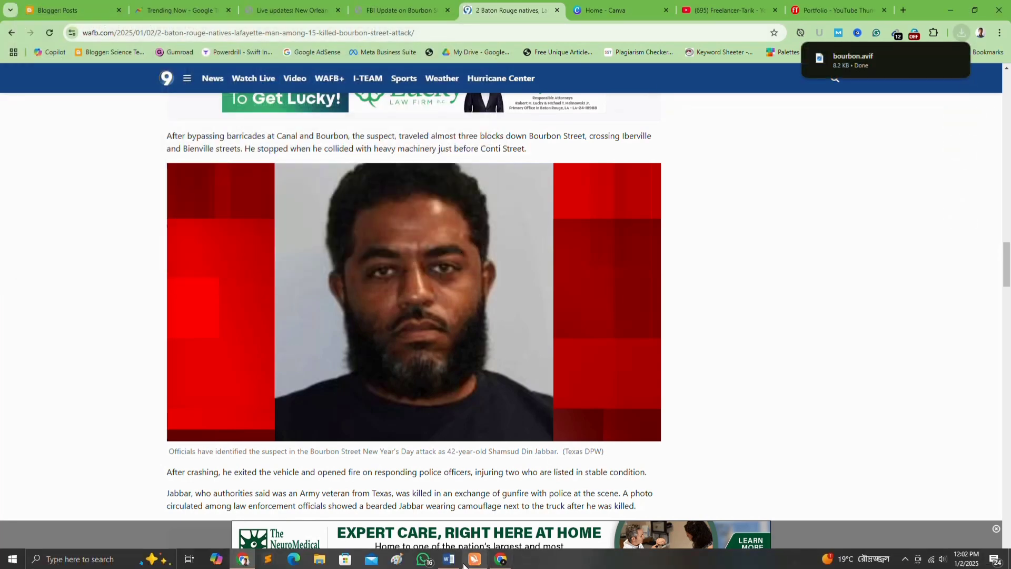
Paste the WAFB article into Word, select all 527 words, and return to Chrome
left_click(449, 563)
key("ctrl+v")
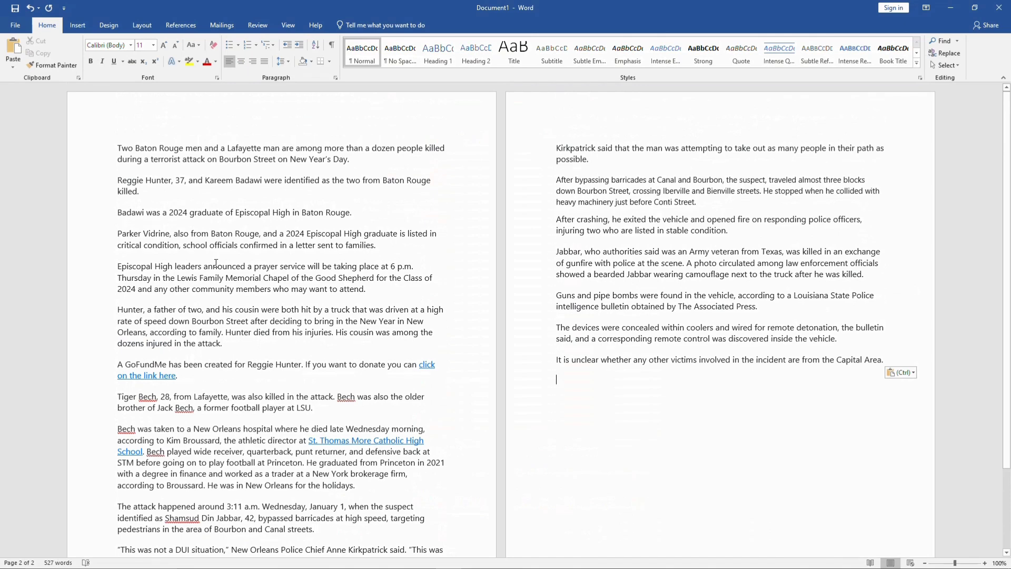
key("ctrl+a")
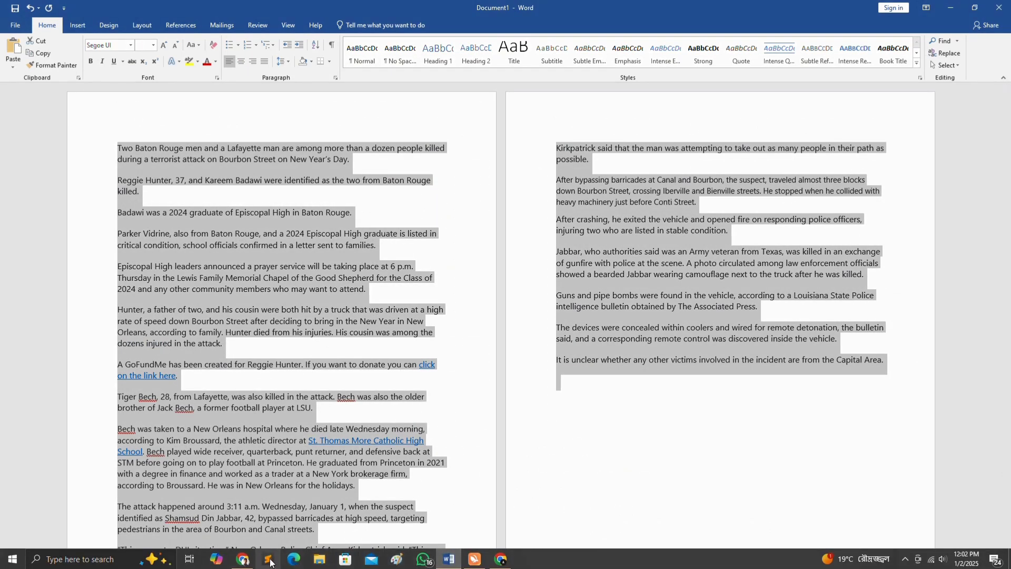
left_click(243, 559)
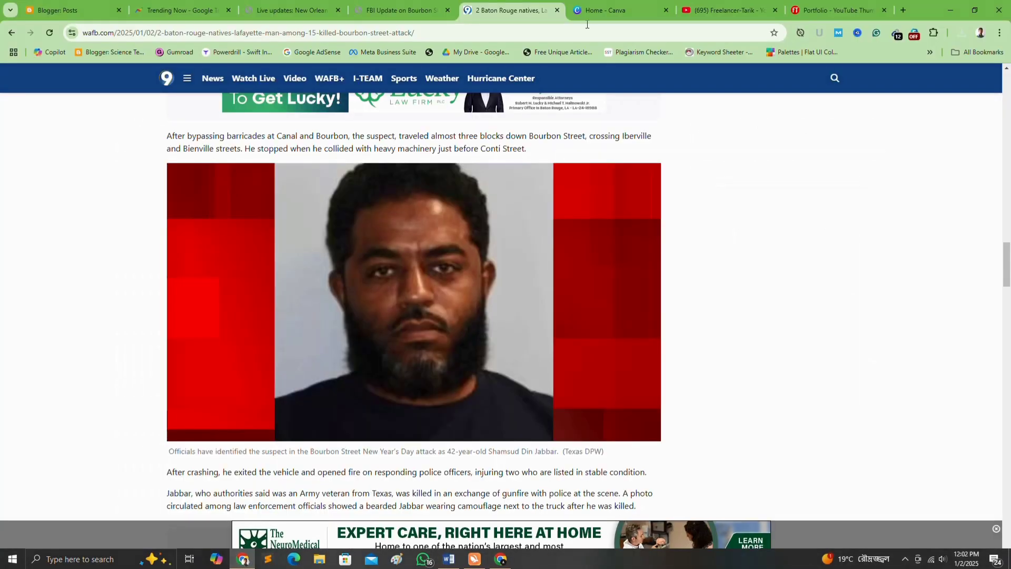
Open chat.openai.com in a new tab and log in with the saved autofill account
left_click(902, 10)
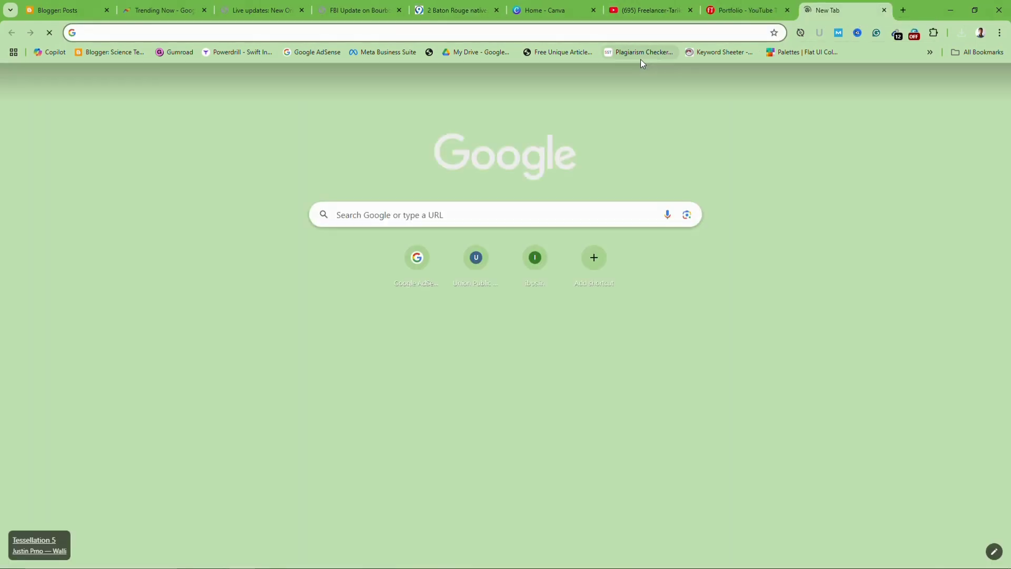
type("chat")
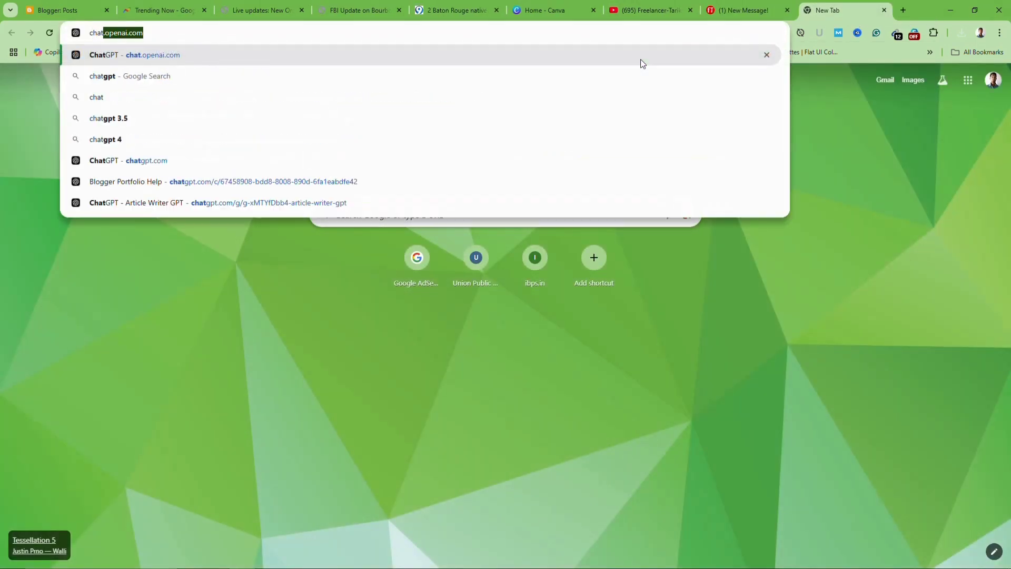
key("Return")
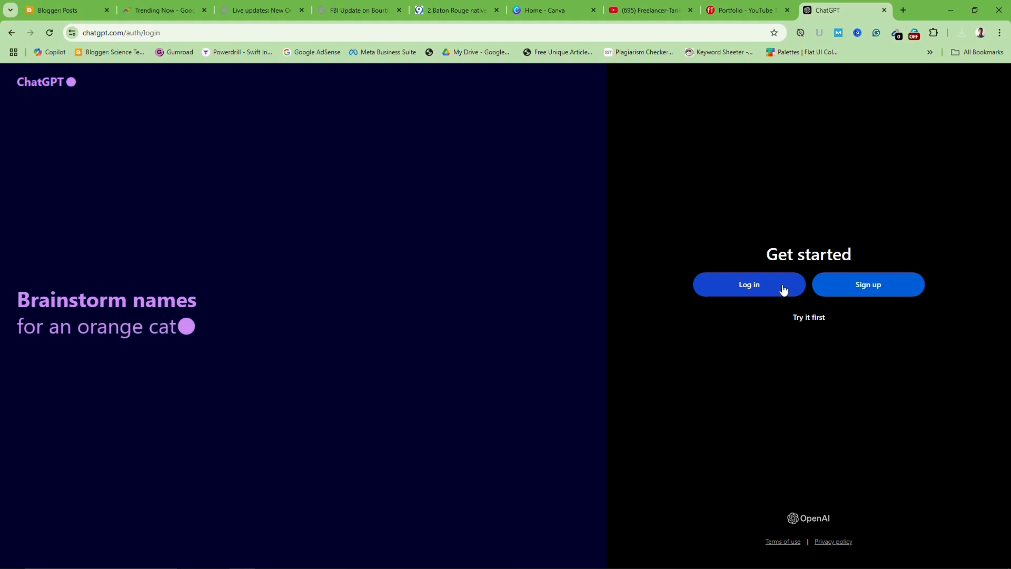
left_click(773, 288)
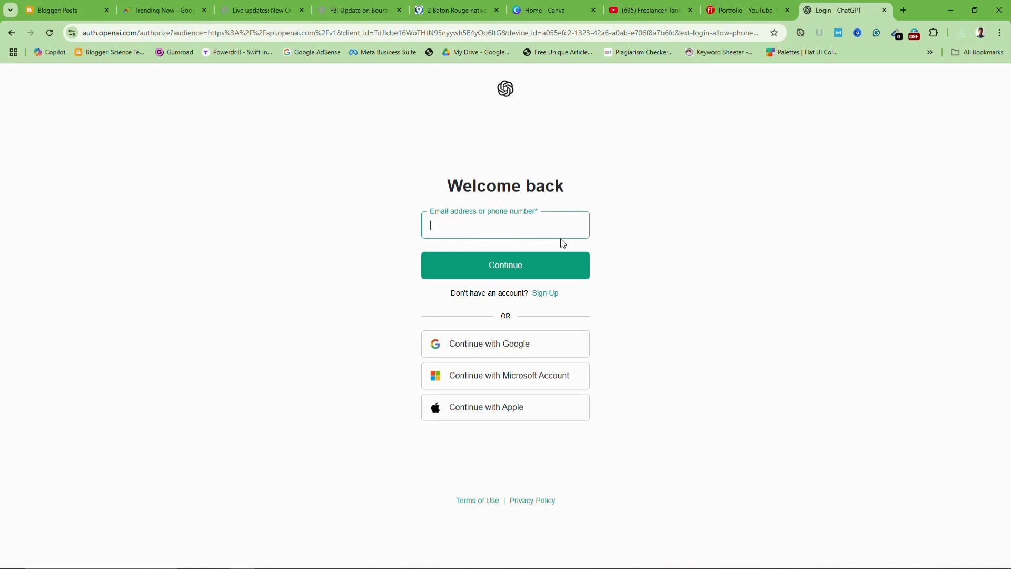
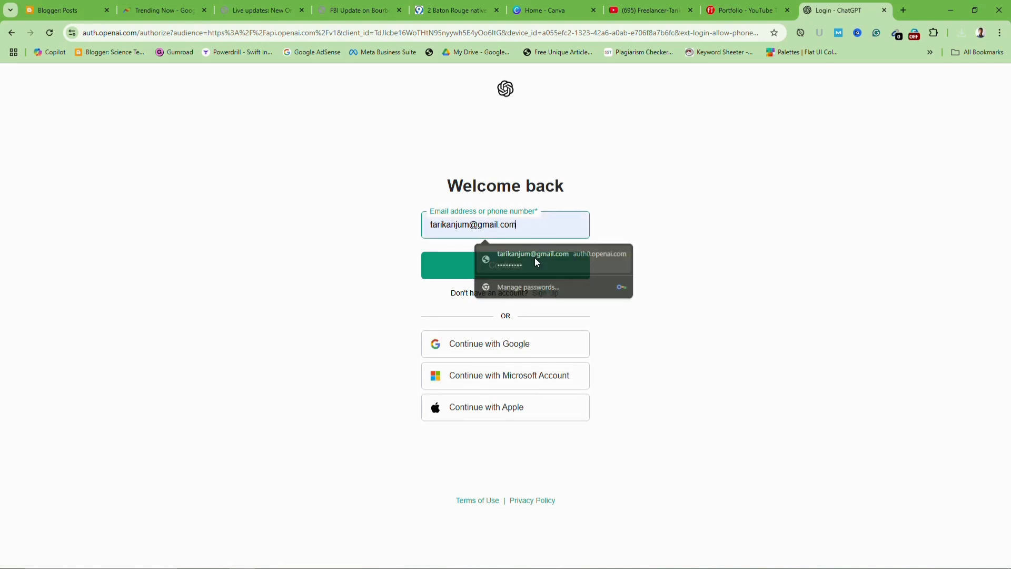
left_click(536, 258)
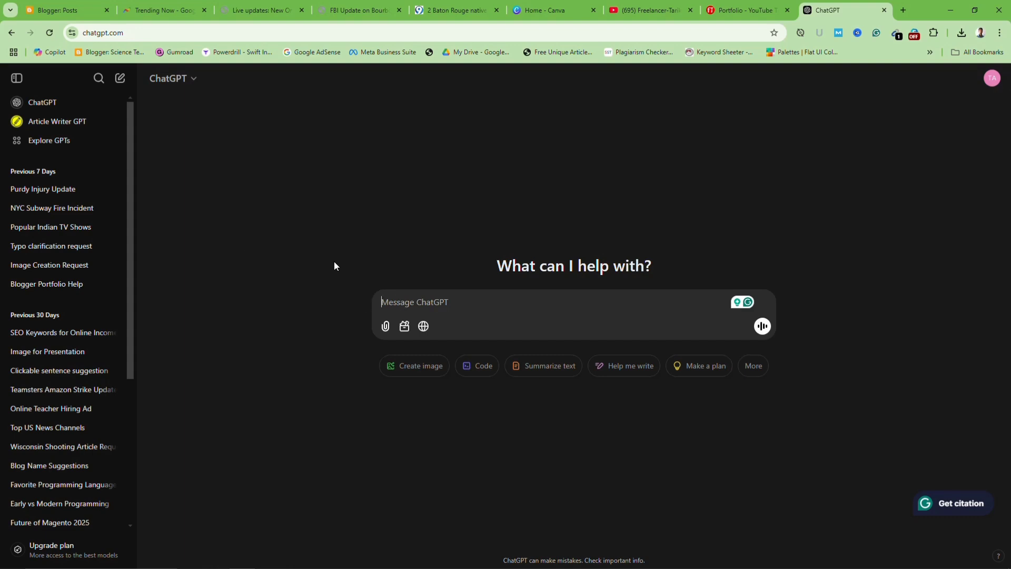
Send ChatGPT the prompt 'Rewrite the full article' followed by the pasted WAFB article
type("Re")
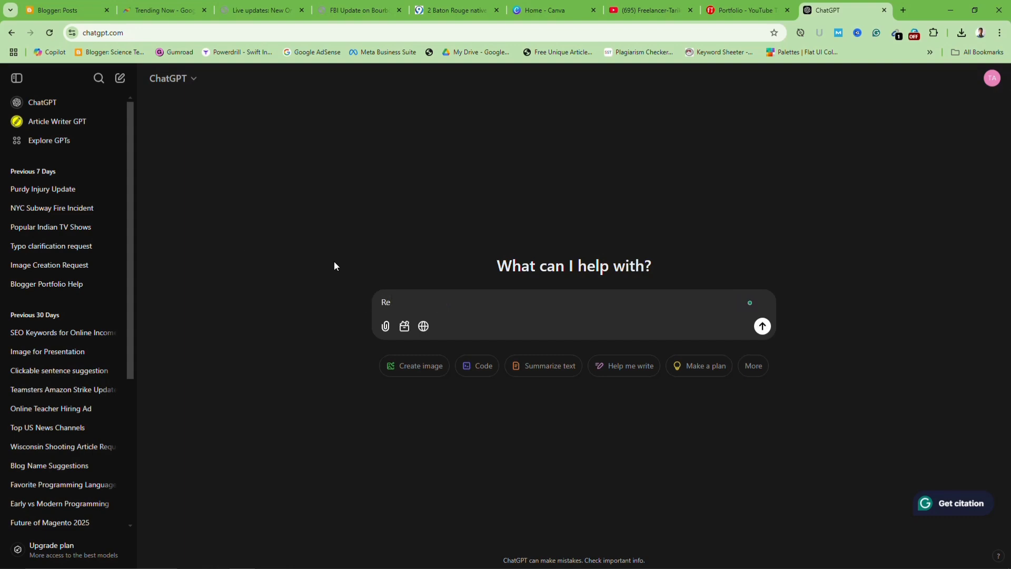
type("write")
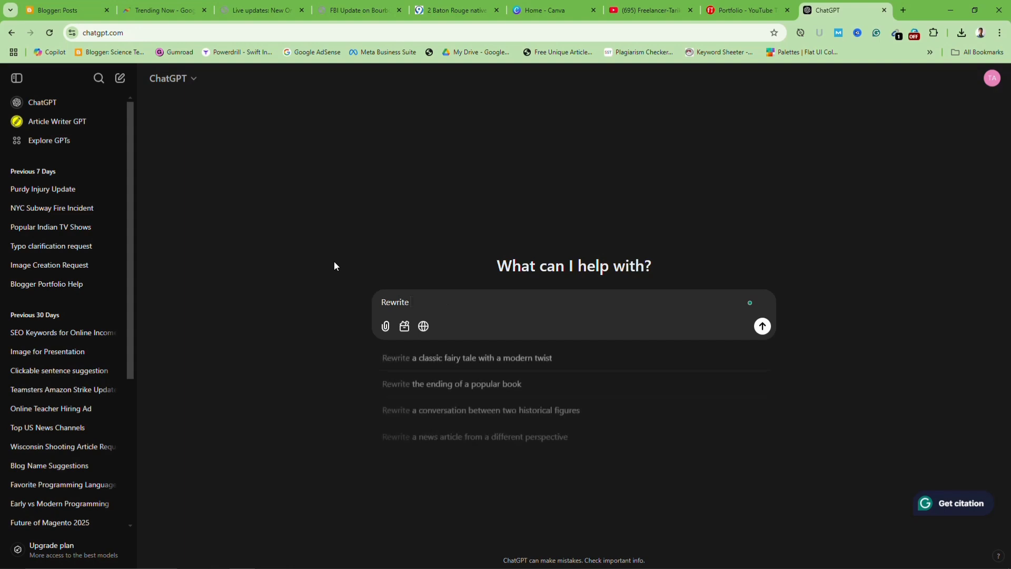
type(" the")
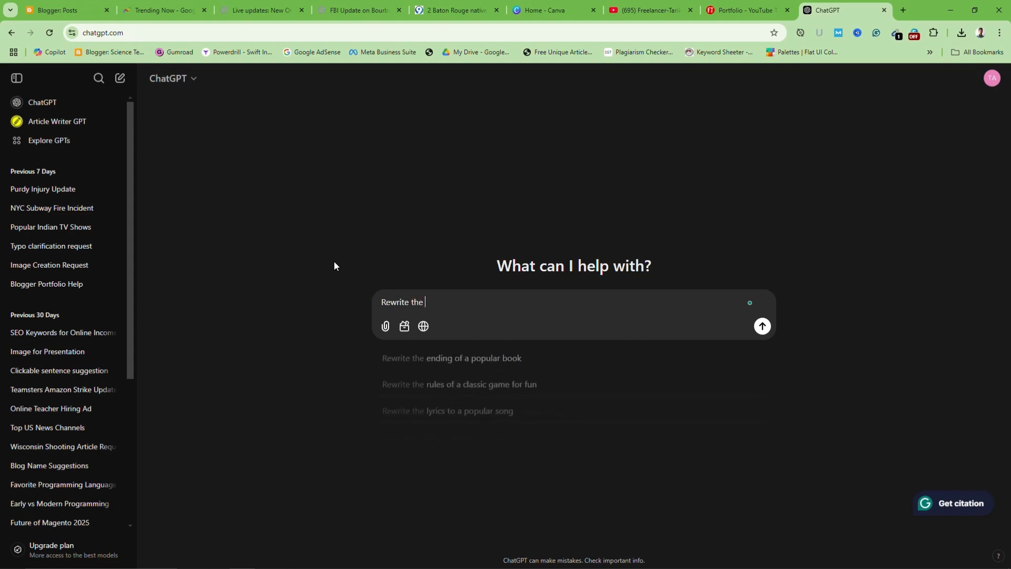
type(" full ar")
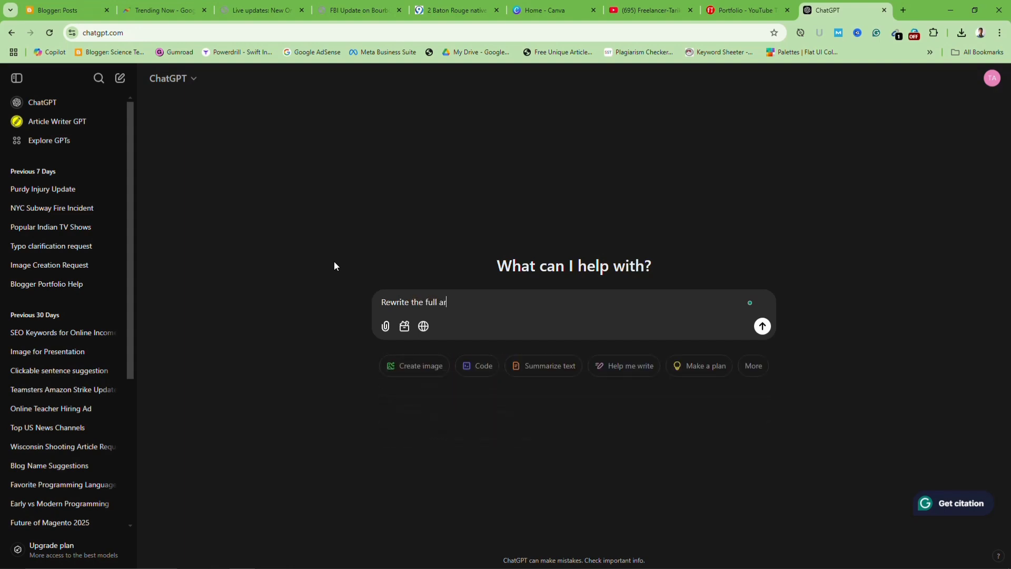
type("ticle \"")
key("ctrl+v")
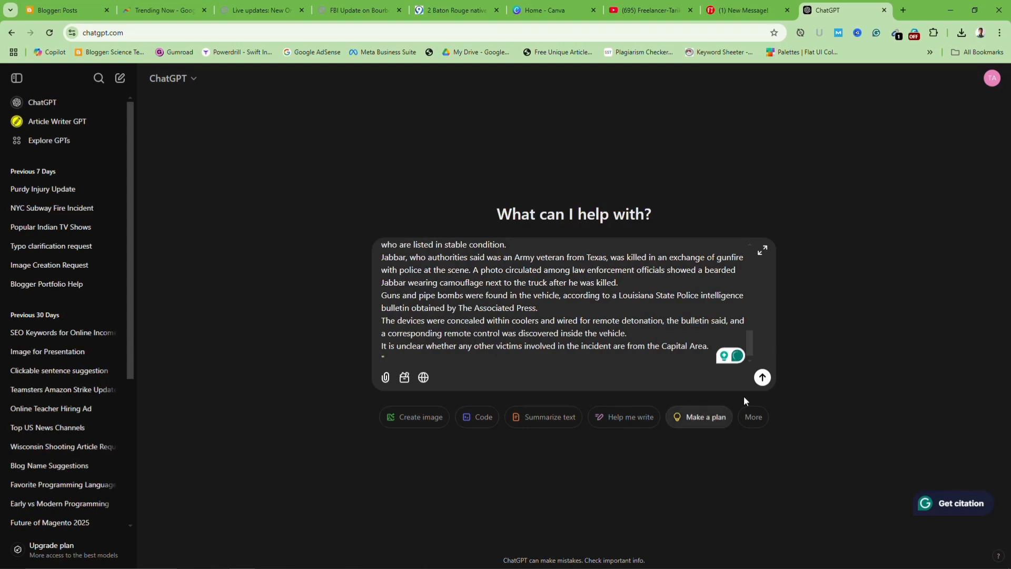
left_click(762, 379)
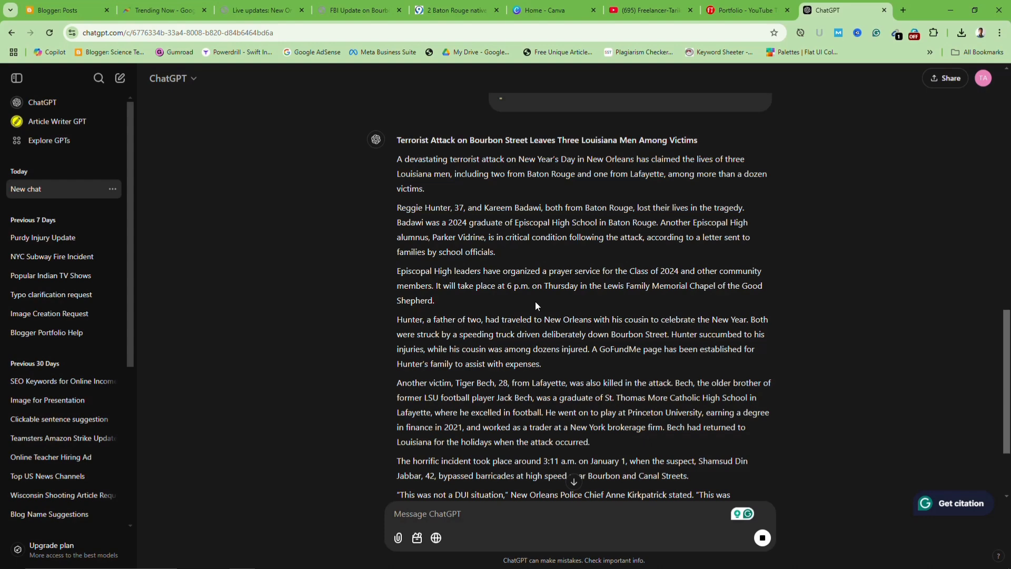
Select ChatGPT's rewritten Bourbon Street article from its headline to the end, then go to Word
scroll(535, 301, "down", 4)
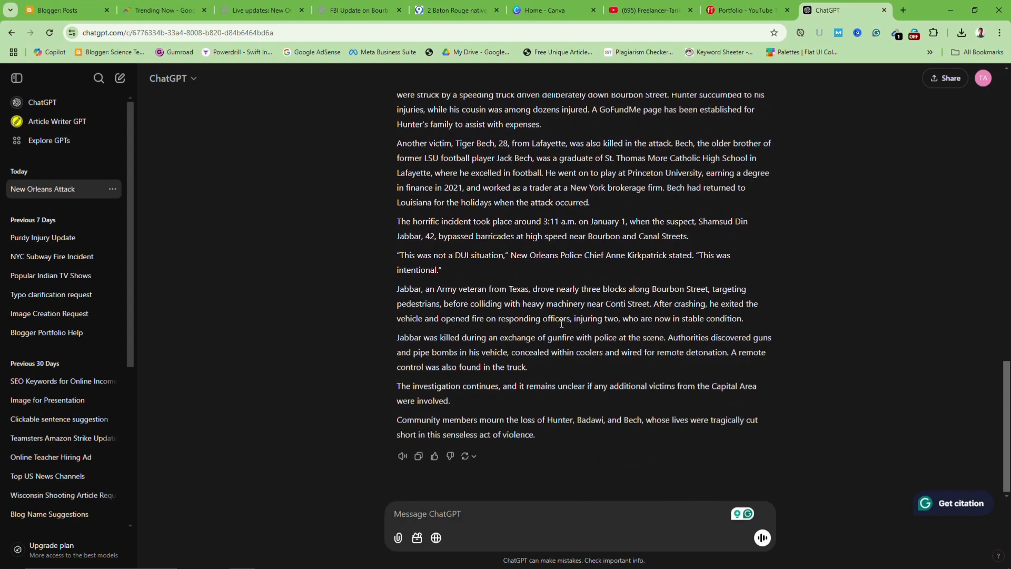
scroll(602, 227, "up", 5)
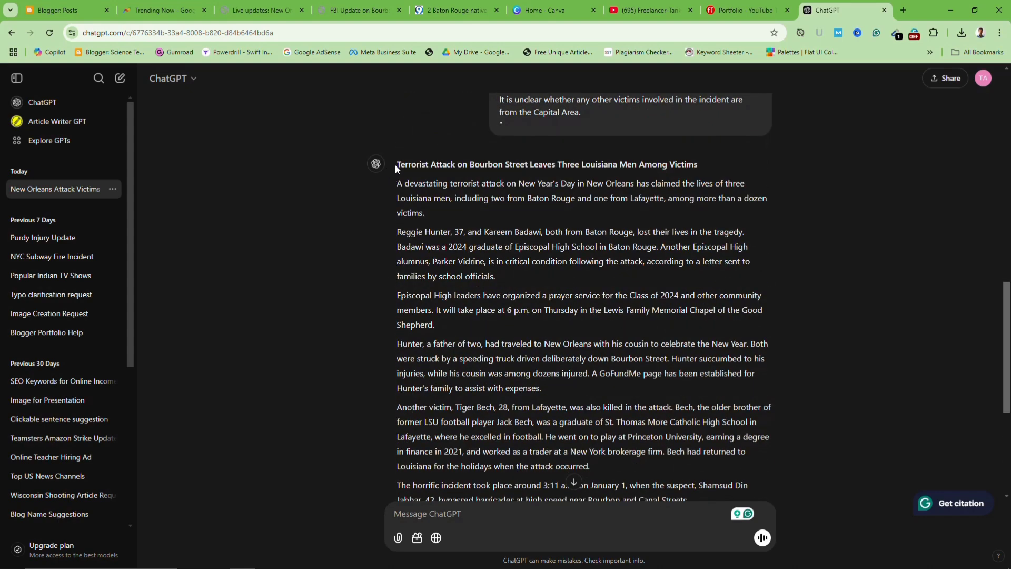
double_click(399, 162)
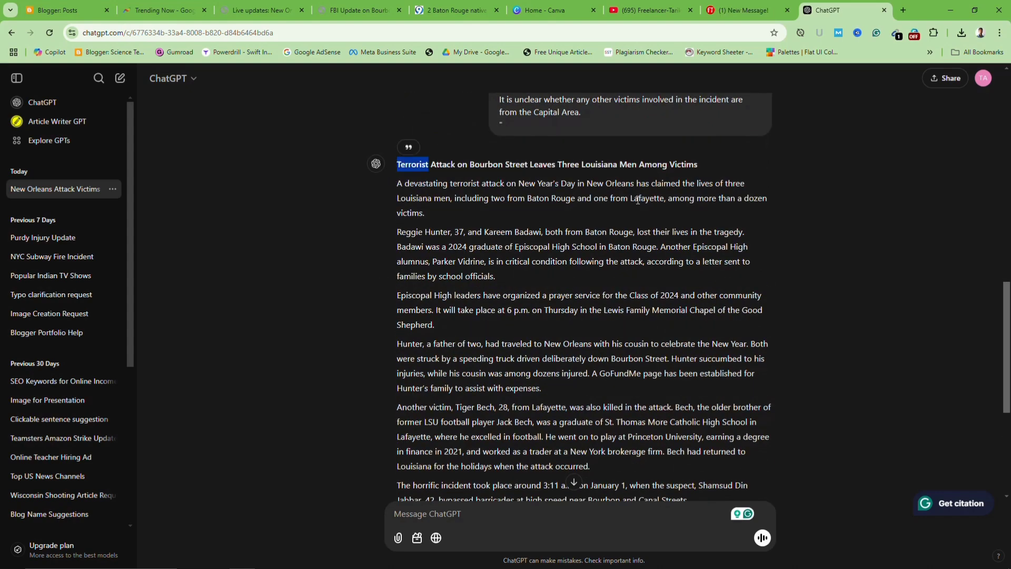
key("shift+Down")
key("shift+Down")
key("shift+Down")
key("shift+Down")
key("shift+Down")
key("shift+Down")
key("shift+Down")
key("shift+Down")
key("shift+Down")
key("shift+Down")
key("shift+Down")
key("shift+Down")
key("shift+Down")
key("shift+Down")
key("shift+Down")
key("shift+Down")
key("shift+Down")
key("shift+Down")
key("shift+Down")
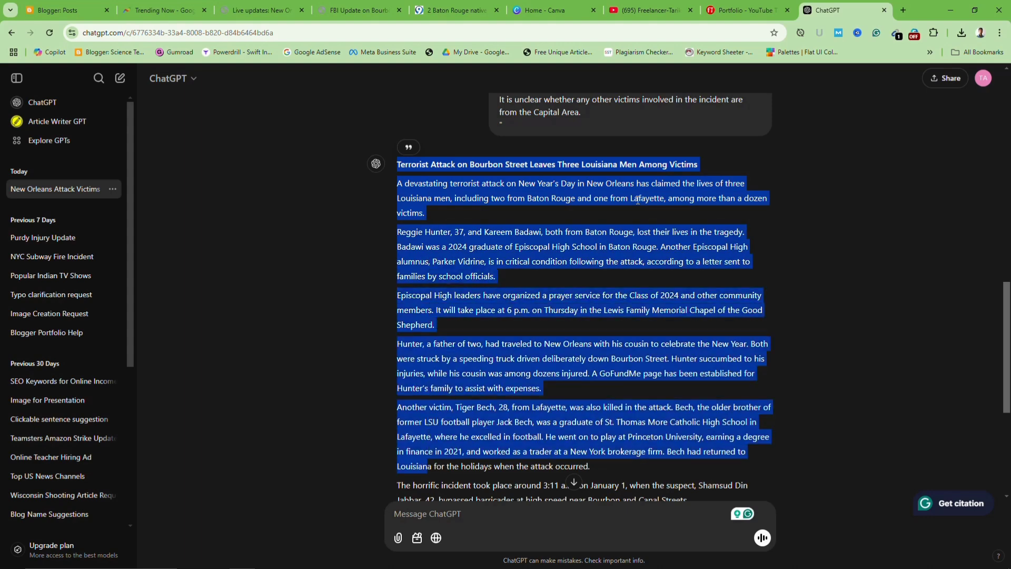
key("shift+Down")
key("shift+Down")
key("shift+Down")
key("shift+Down")
key("shift+Down")
key("shift+Down")
key("shift+Down")
key("shift+Down")
key("shift+Down")
key("shift+Down")
key("shift+Down")
key("shift+Down")
key("shift+Down")
key("shift+Down")
key("ctrl+c")
scroll(638, 200, "down", 1)
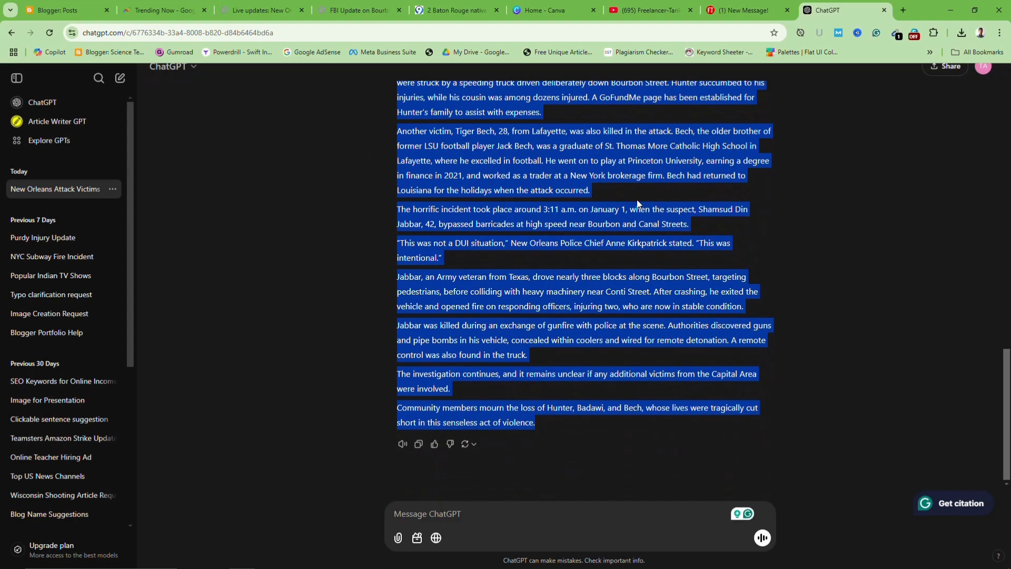
left_click(445, 559)
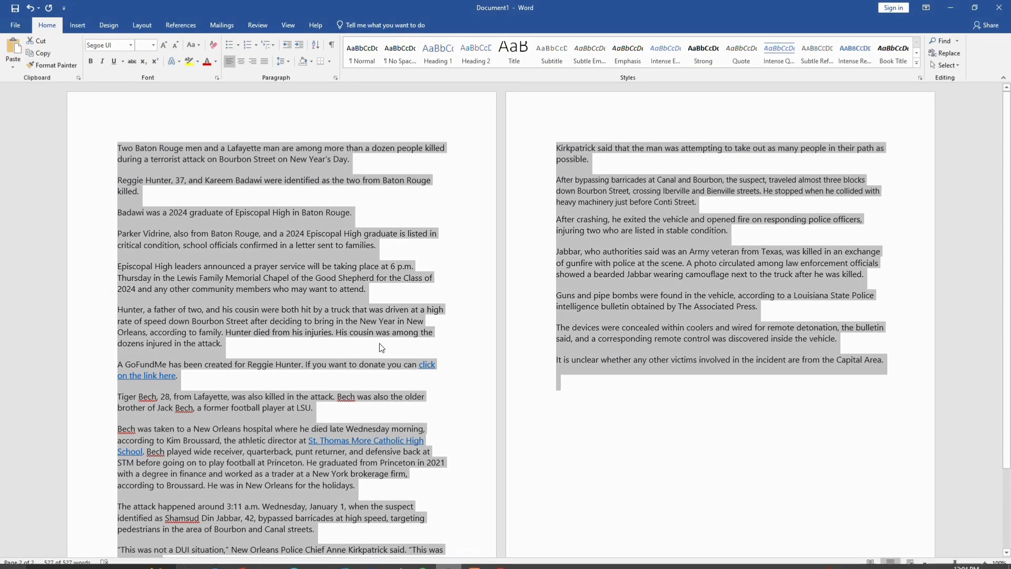
Replace the Word text with the rewritten article and format it as 14-point Dubai Light
key("Delete")
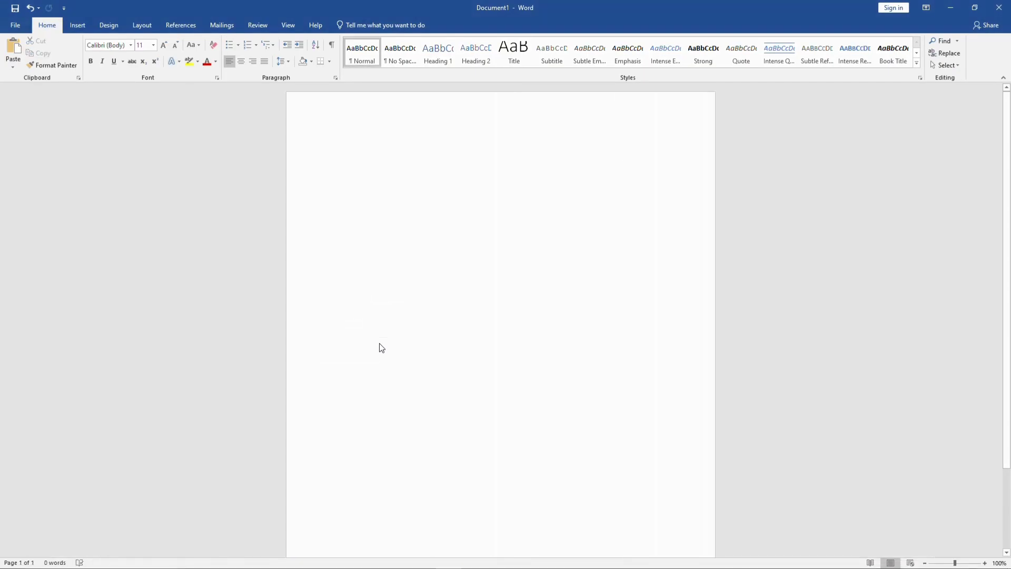
key("ctrl+v")
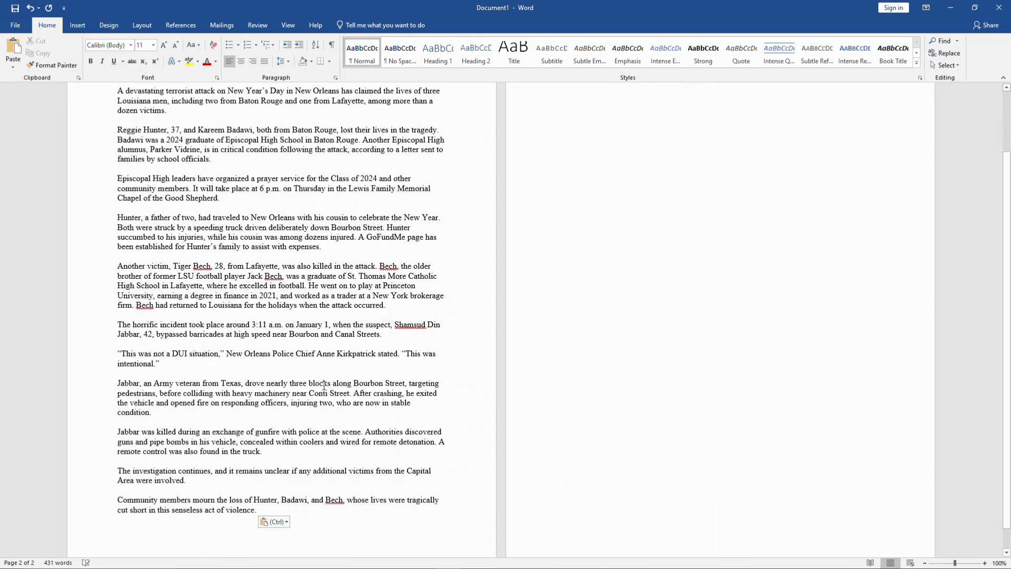
key("ctrl+a")
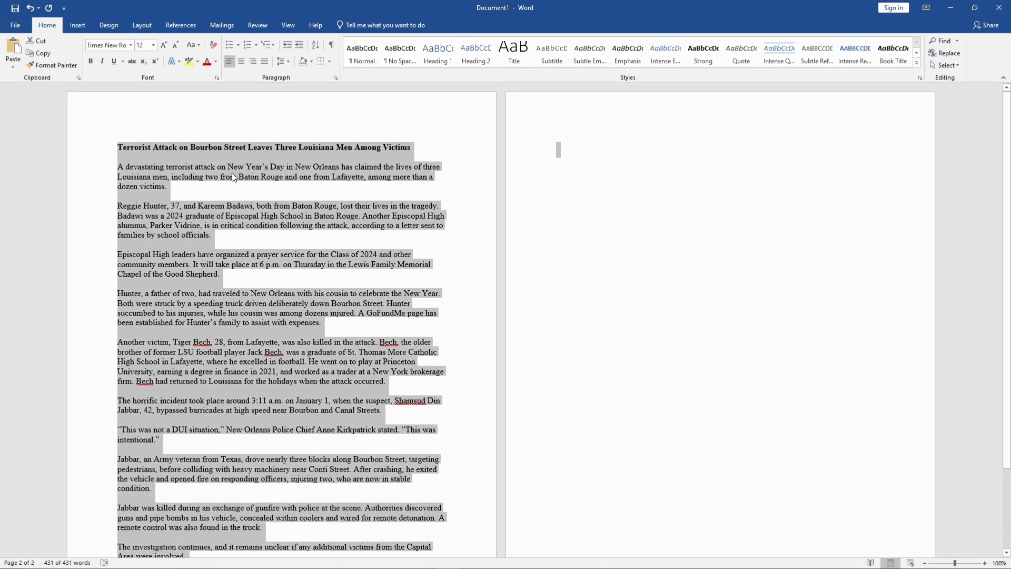
left_click(153, 45)
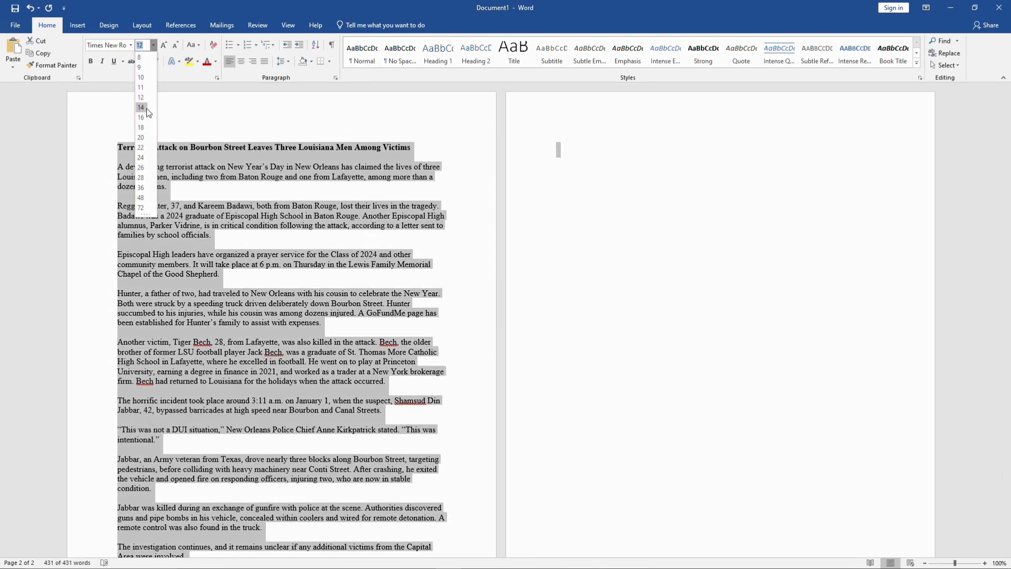
left_click(147, 108)
left_click(131, 49)
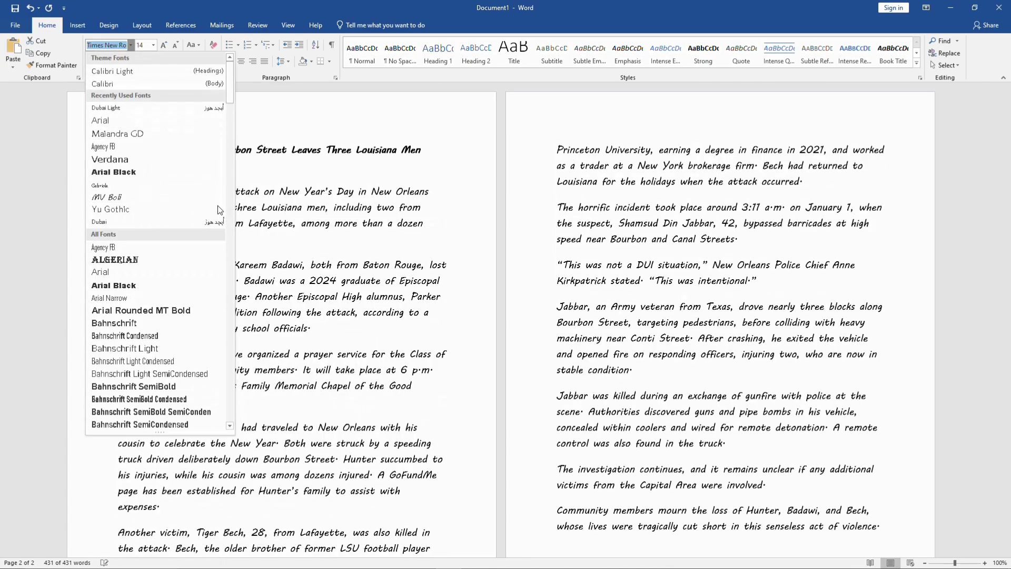
left_click(135, 110)
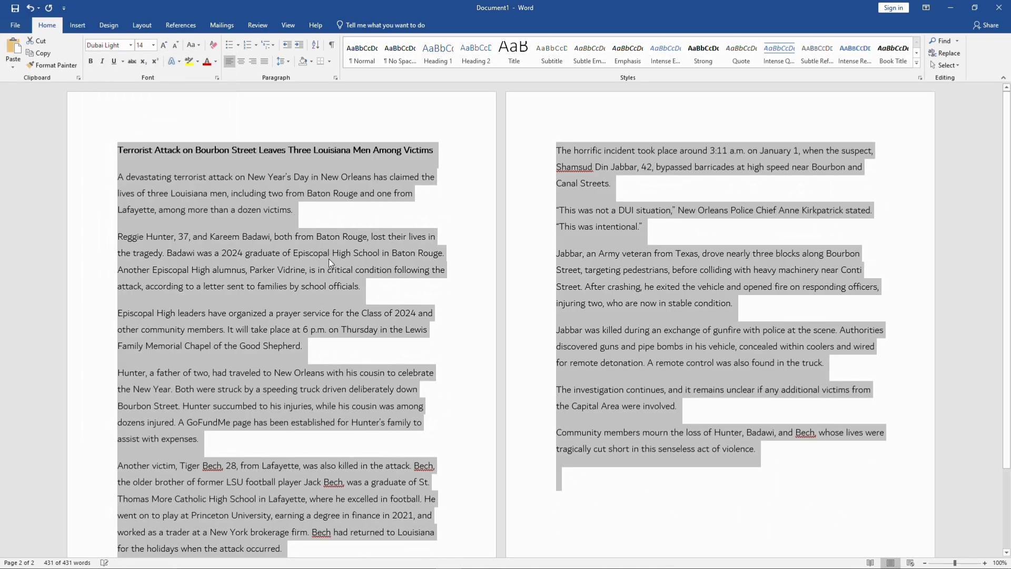
Check the formatting, reselect the whole document, and bring up Chrome's Blogger: Posts tab
left_click(382, 302)
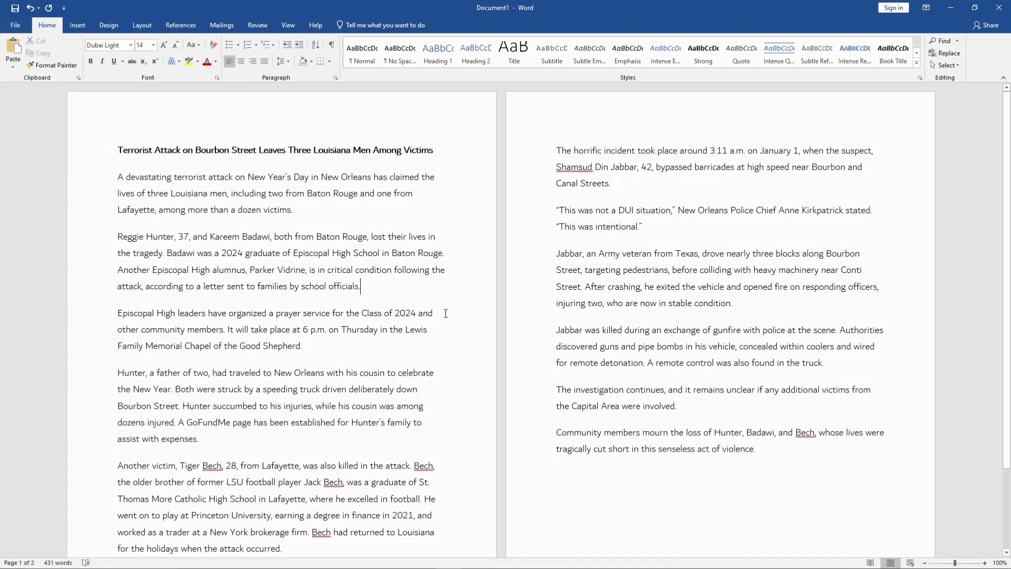
key("ctrl+a")
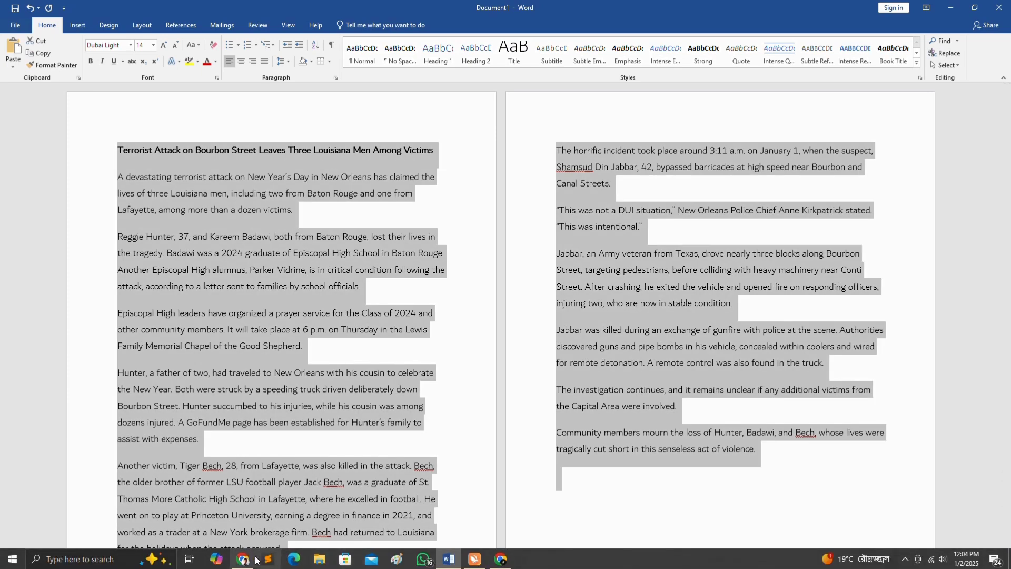
left_click(242, 558)
left_click(47, 13)
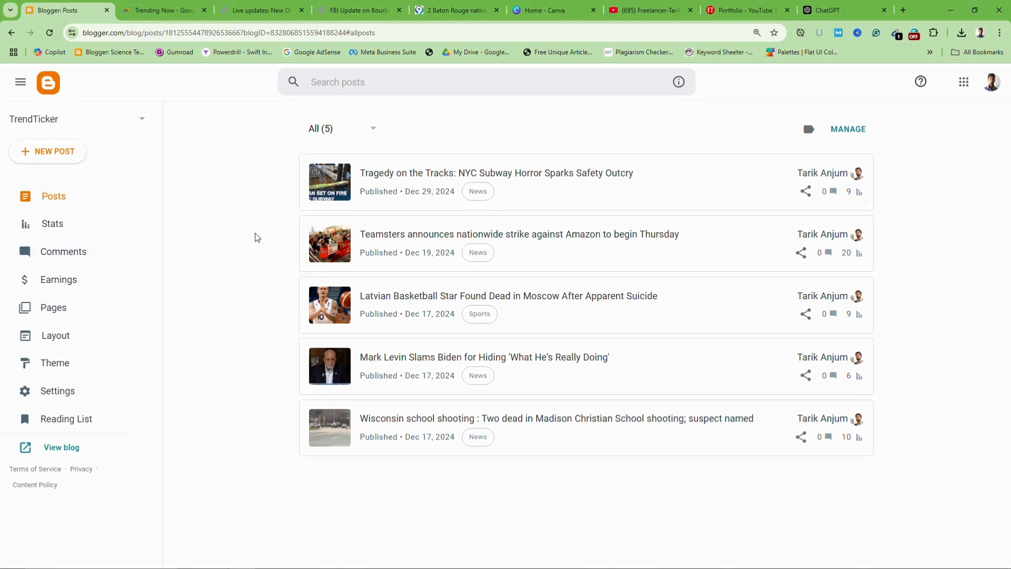
View the YouTube channel's Playlists, then start a new TrendTicker Blogger post
left_click(647, 10)
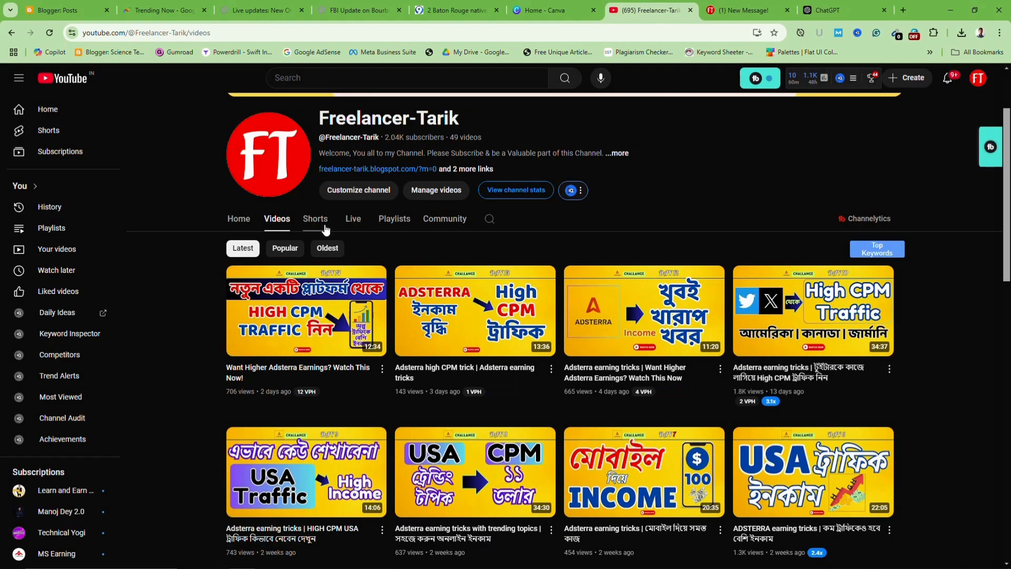
left_click(397, 225)
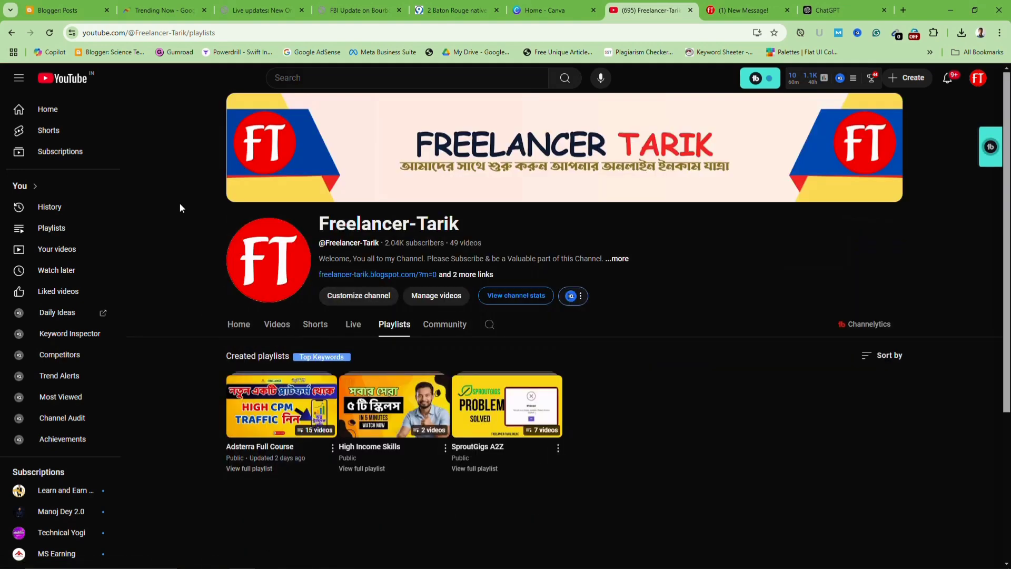
left_click(65, 11)
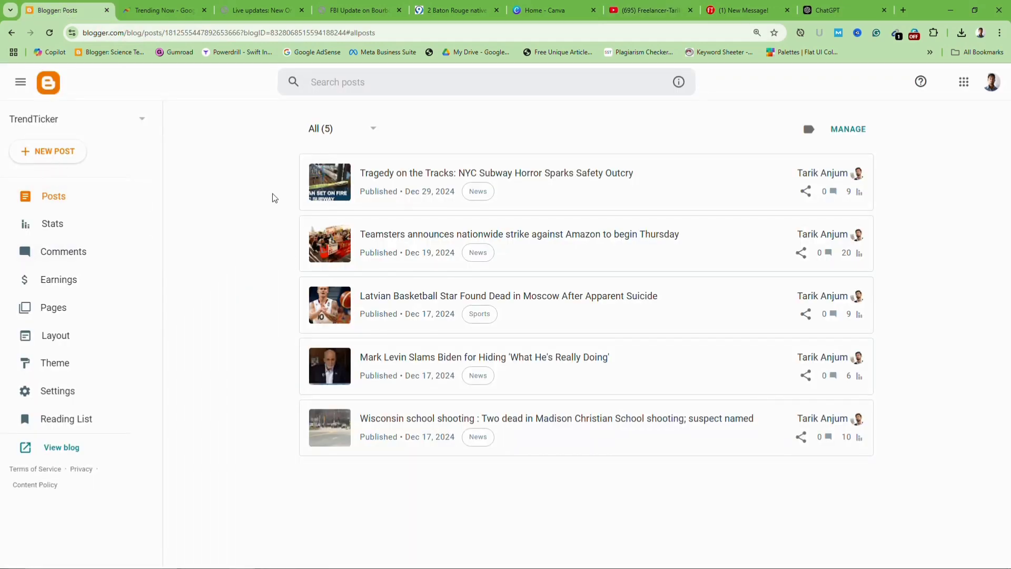
left_click(41, 153)
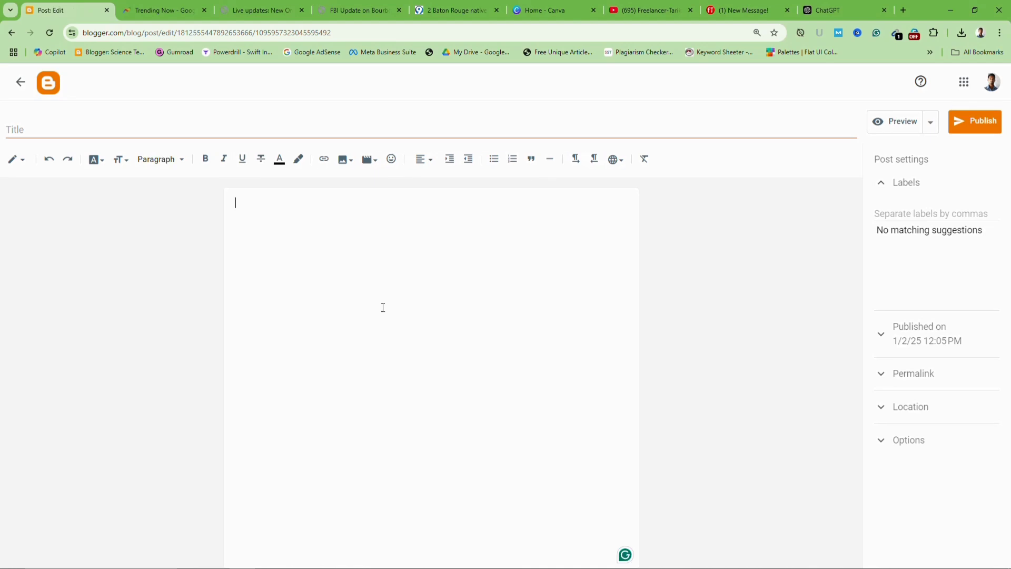
Paste the rewritten article into the post body and delete the leftover ChatGPT button row
key("ctrl+v")
scroll(400, 307, "up", 2)
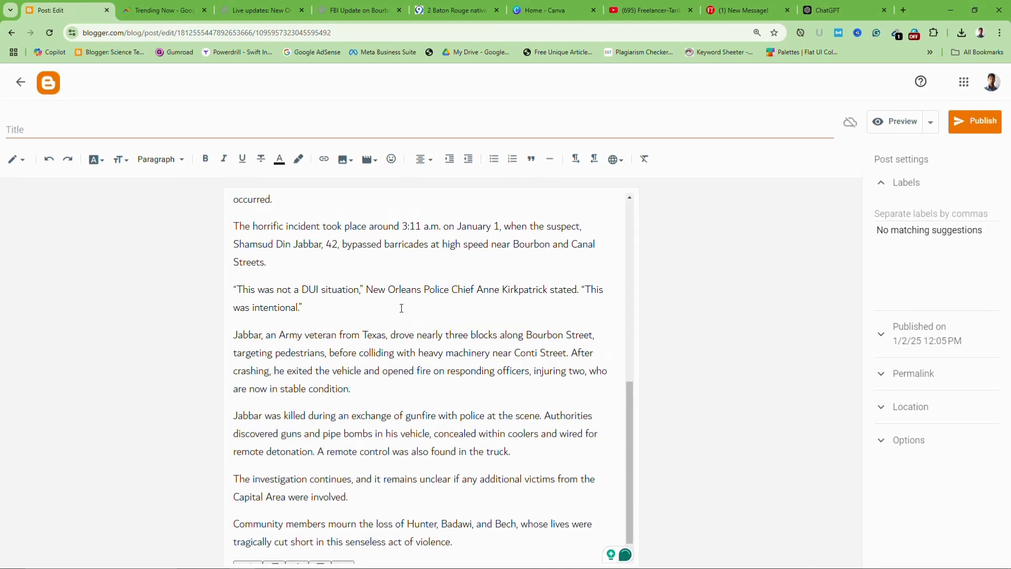
scroll(402, 305, "down", 3)
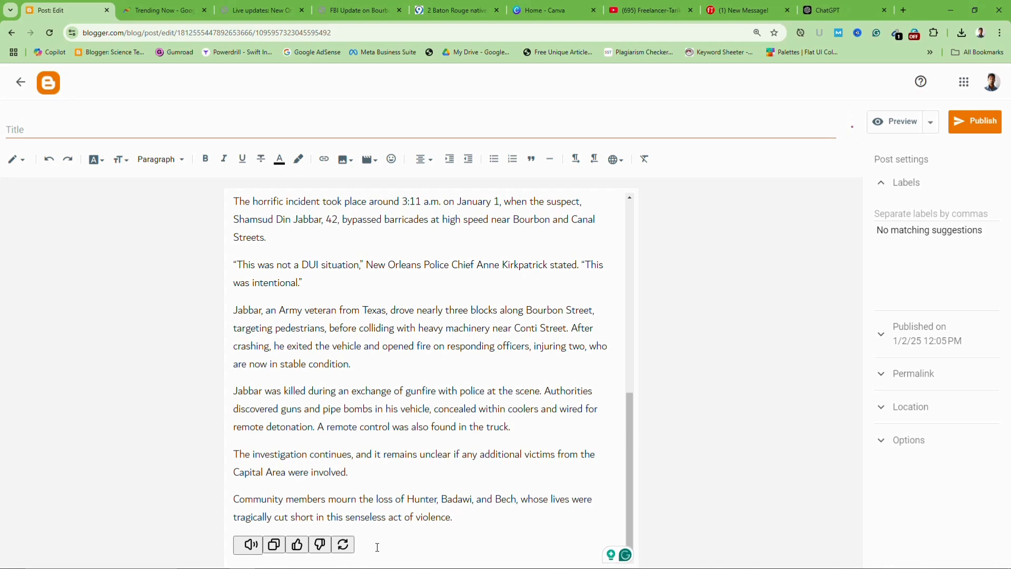
key("BackSpace")
key("BackSpace")
key("BackSpace")
key("BackSpace")
key("BackSpace")
key("BackSpace")
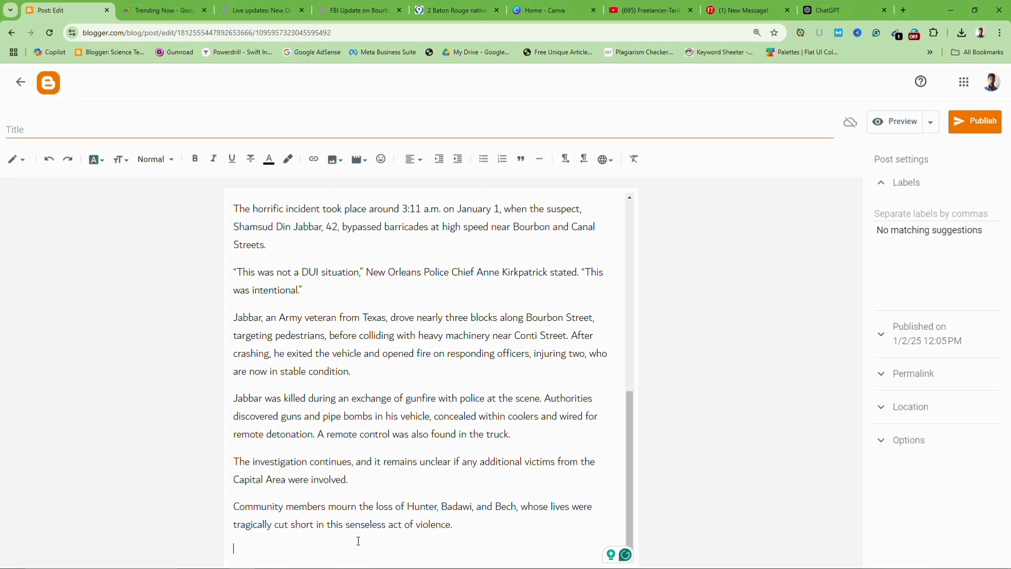
scroll(369, 474, "up", 15)
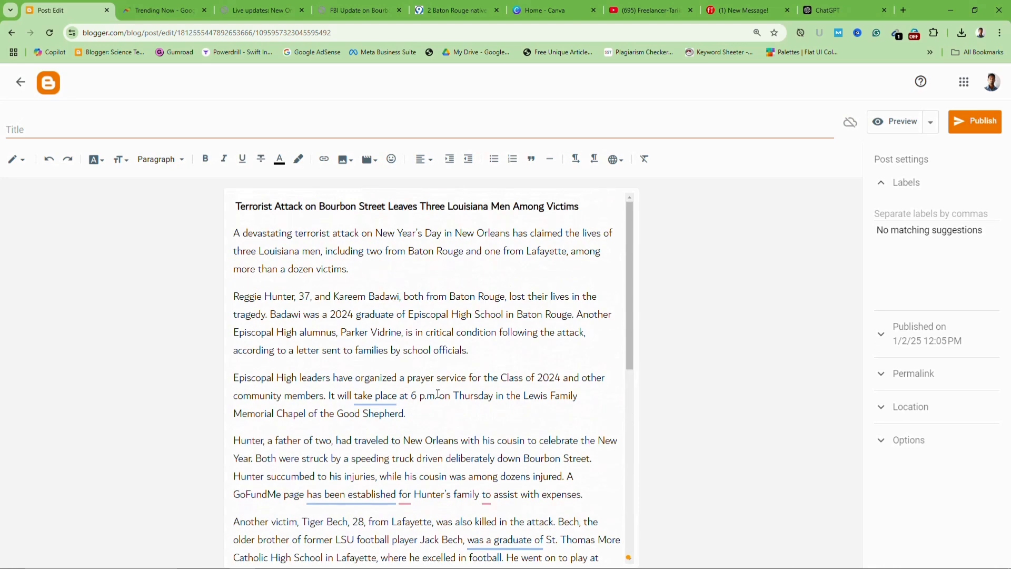
Remove the stray leading space before the article's headline
mouse_move(373, 397)
triple_click(432, 204)
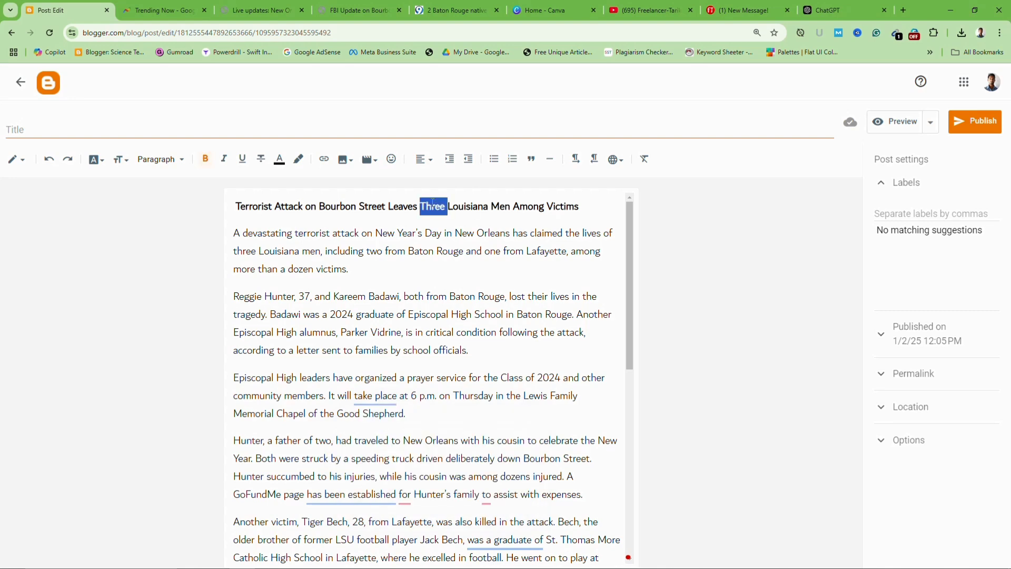
left_click(373, 220)
left_click(237, 207)
key("BackSpace")
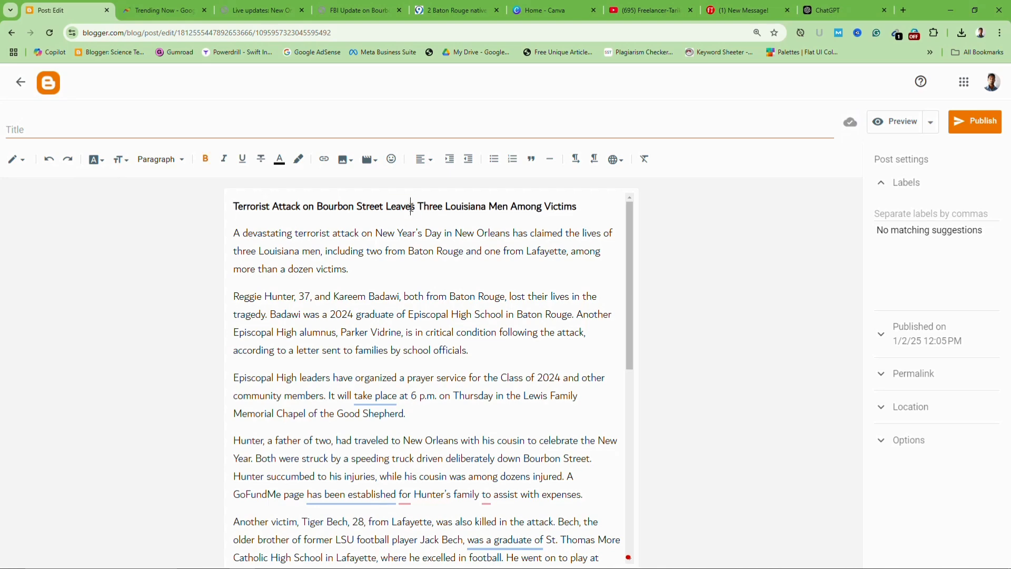
Undo the accidental repeat paste over the headline, restoring the article's opening
triple_click(411, 207)
key("ctrl+v")
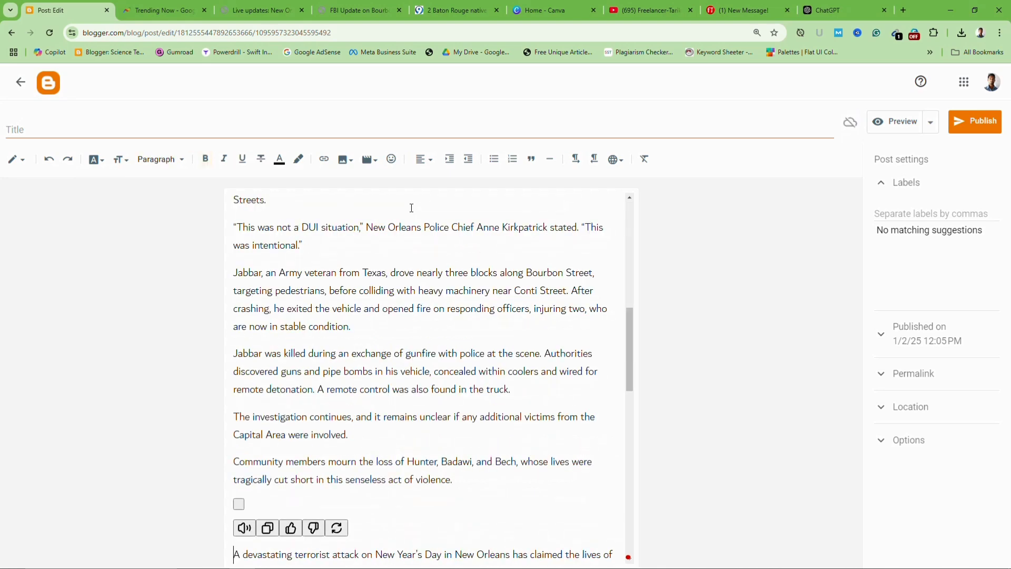
scroll(412, 207, "up", 3)
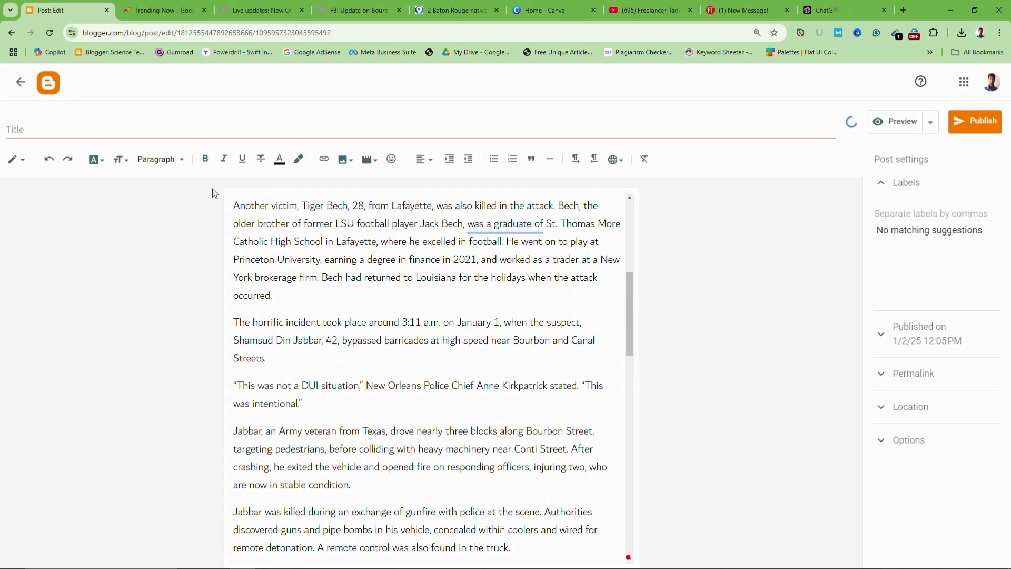
left_click(49, 159)
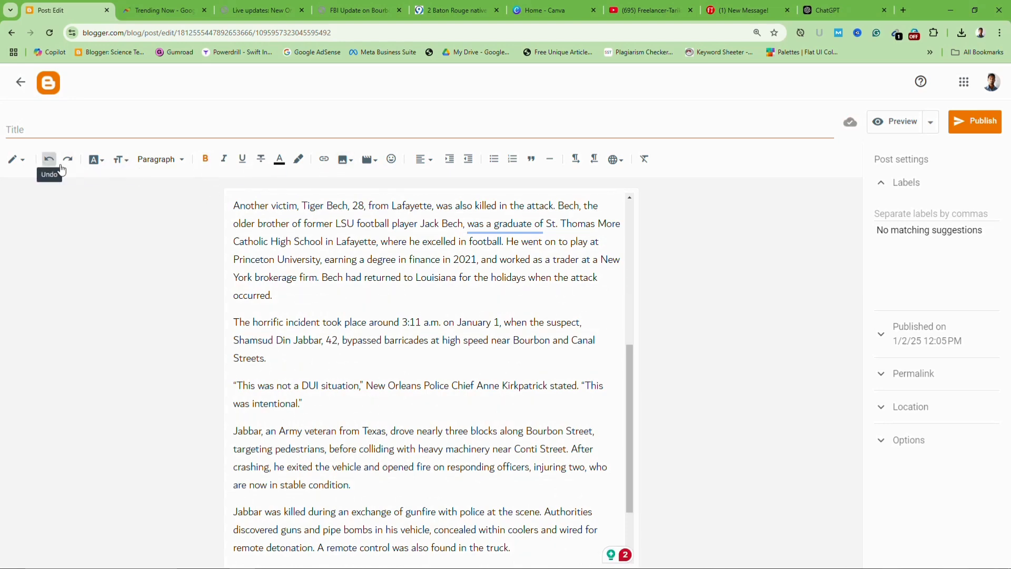
scroll(361, 245, "up", 6)
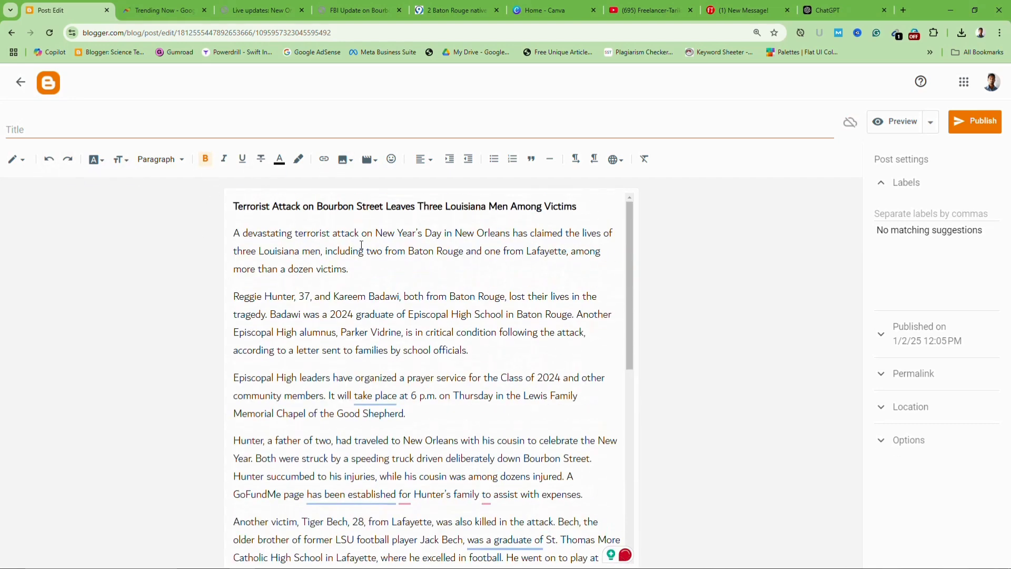
scroll(361, 245, "down", 8)
scroll(363, 237, "up", 8)
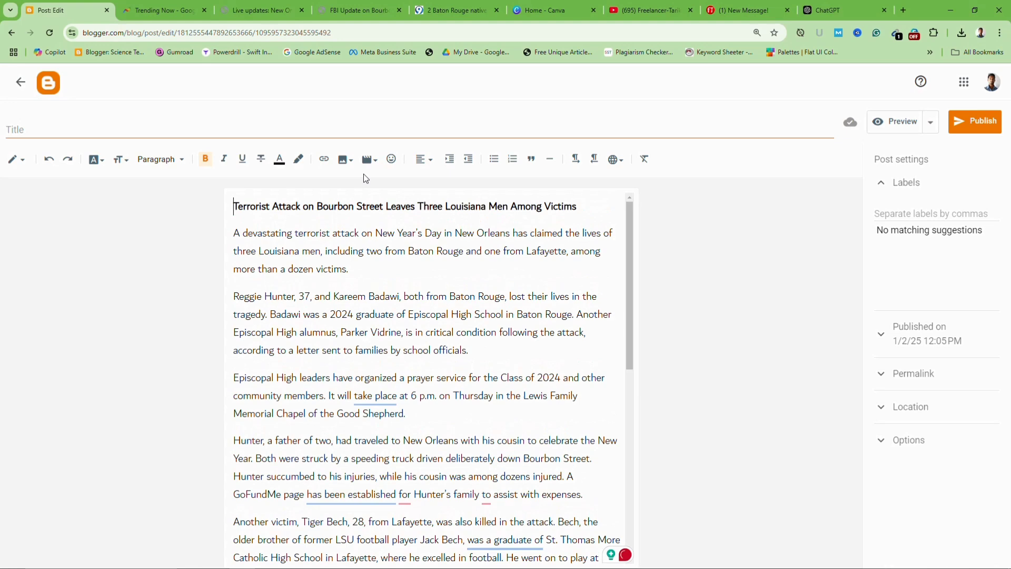
Set the post title to 'Terrorist Attack on Bourbon Street Leaves Three Louisiana Men Among Victims'
triple_click(366, 205)
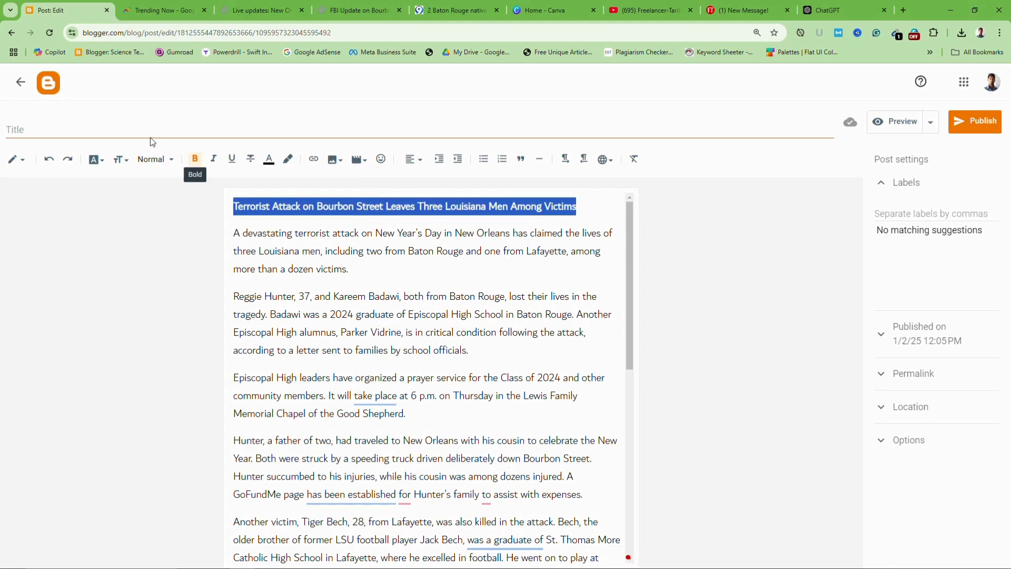
left_click(124, 132)
type("Terrorist Attack on Bourbon Street Leaves Three Louisiana Men Among Victims")
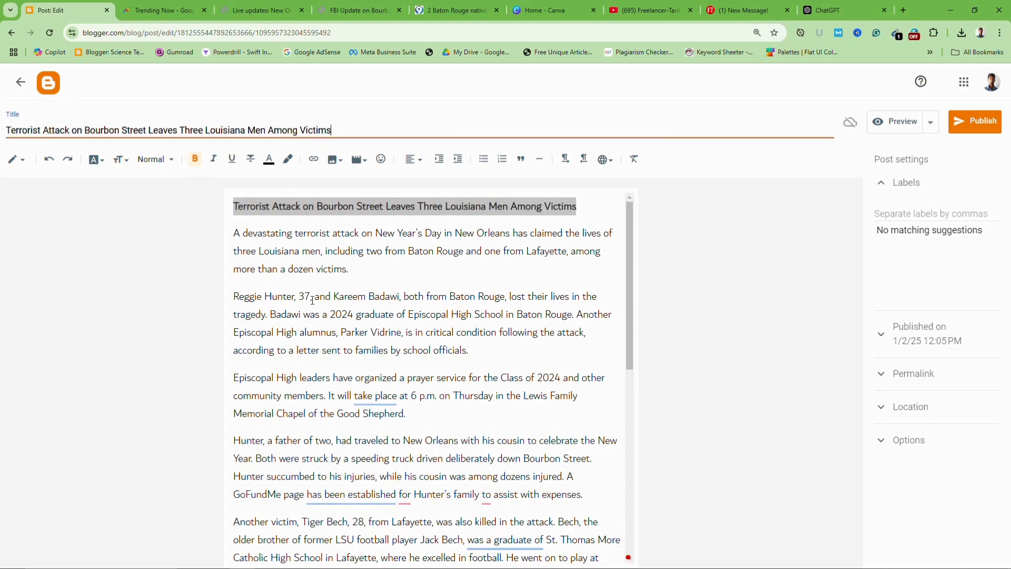
Insert a blank line between the opening paragraph and the second paragraph
scroll(294, 320, "down", 8)
scroll(324, 333, "up", 8)
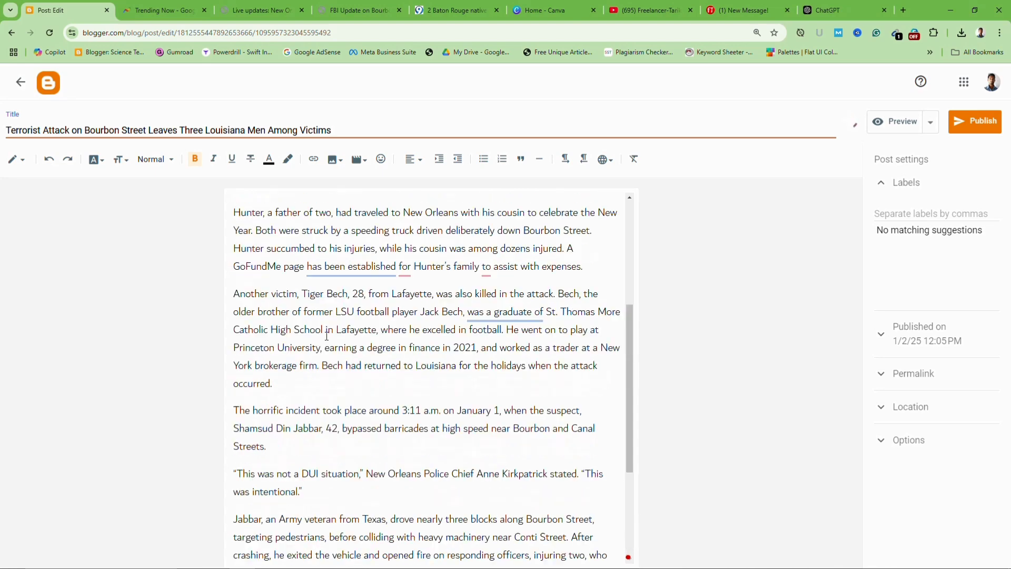
left_click(243, 281)
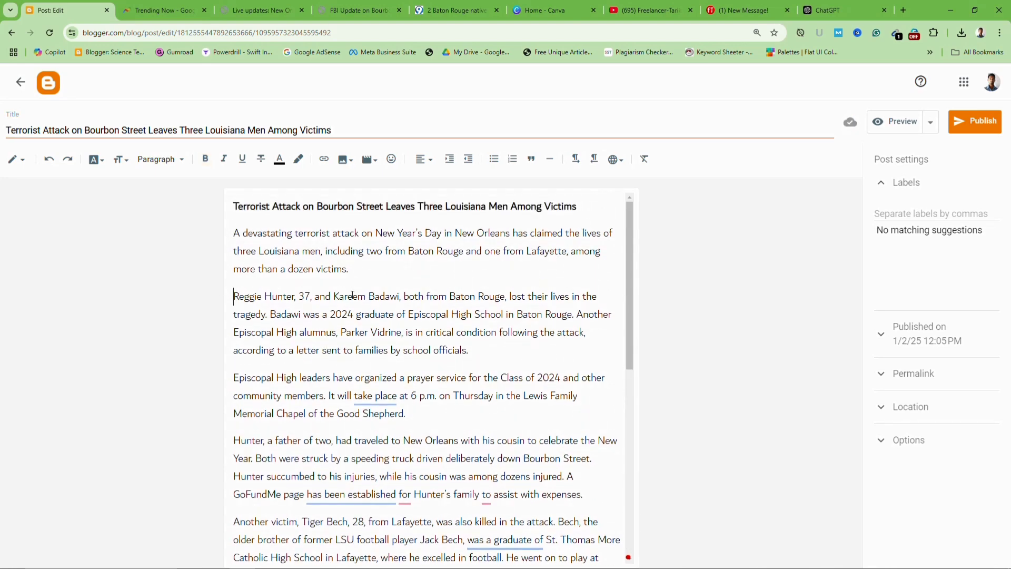
key("Return")
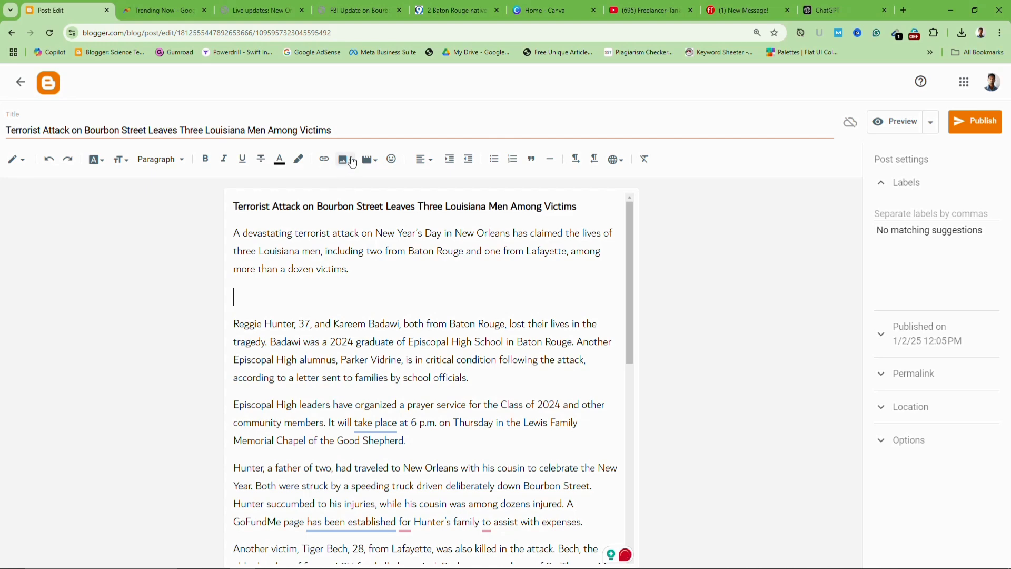
Try uploading bourbon.avif from D:\Downloads into the post, which Blogger rejects as unsupported
left_click(346, 162)
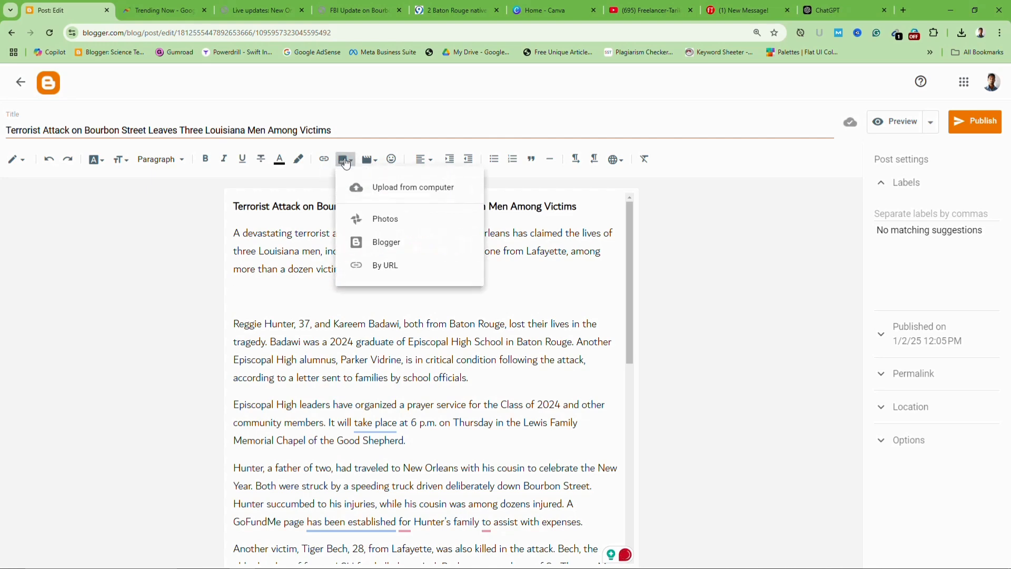
left_click(410, 191)
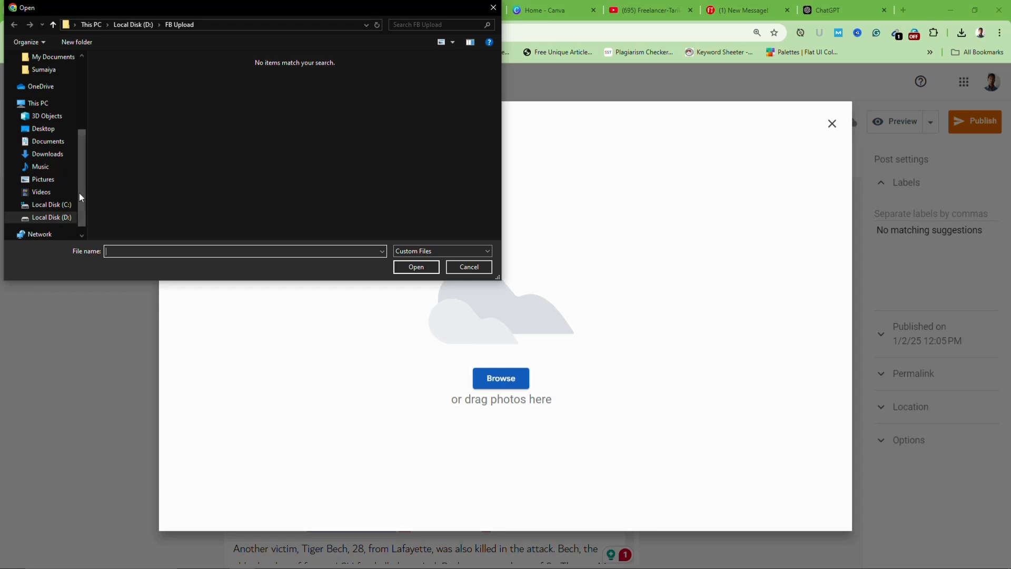
left_click(74, 216)
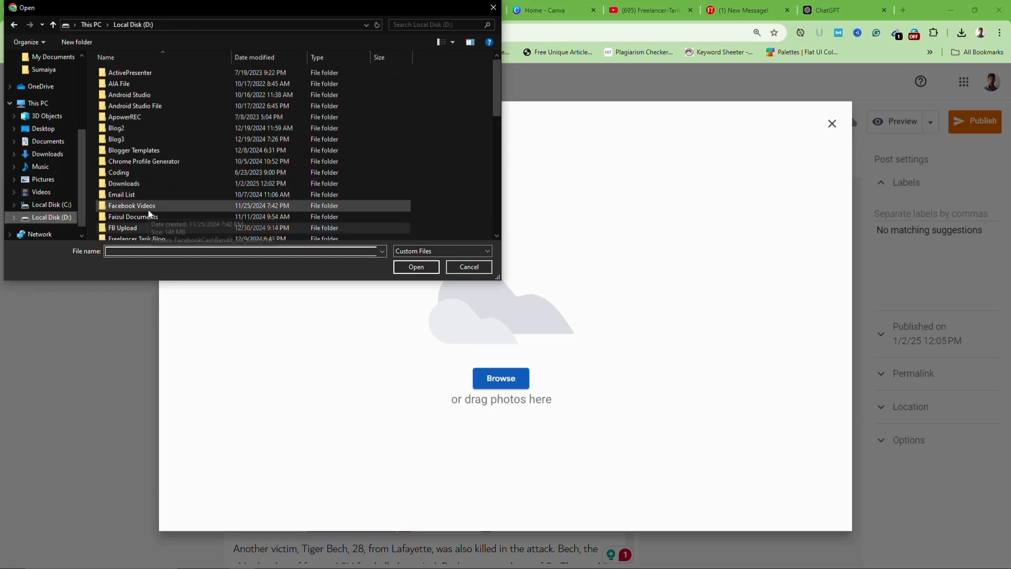
double_click(137, 183)
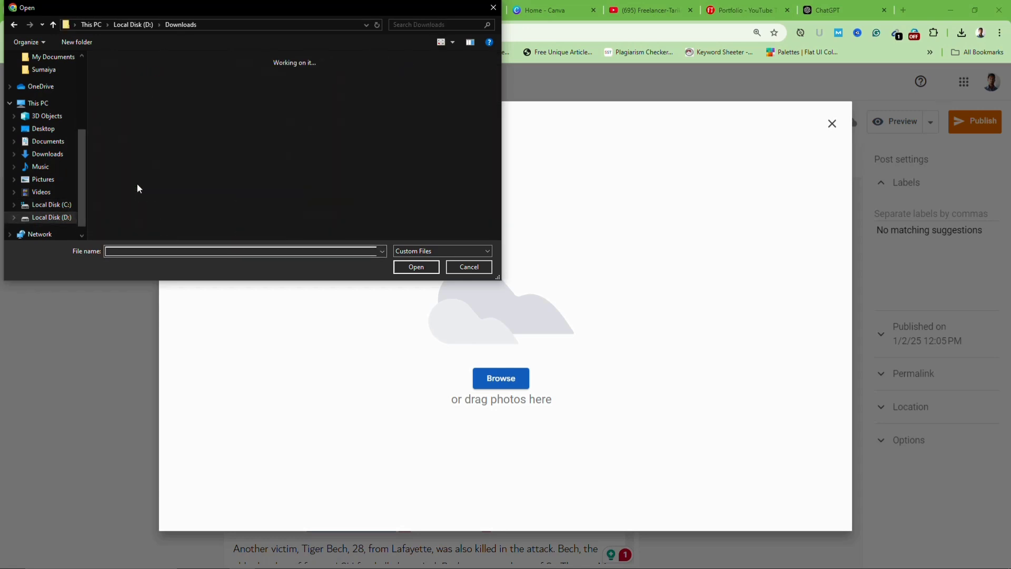
type("bou")
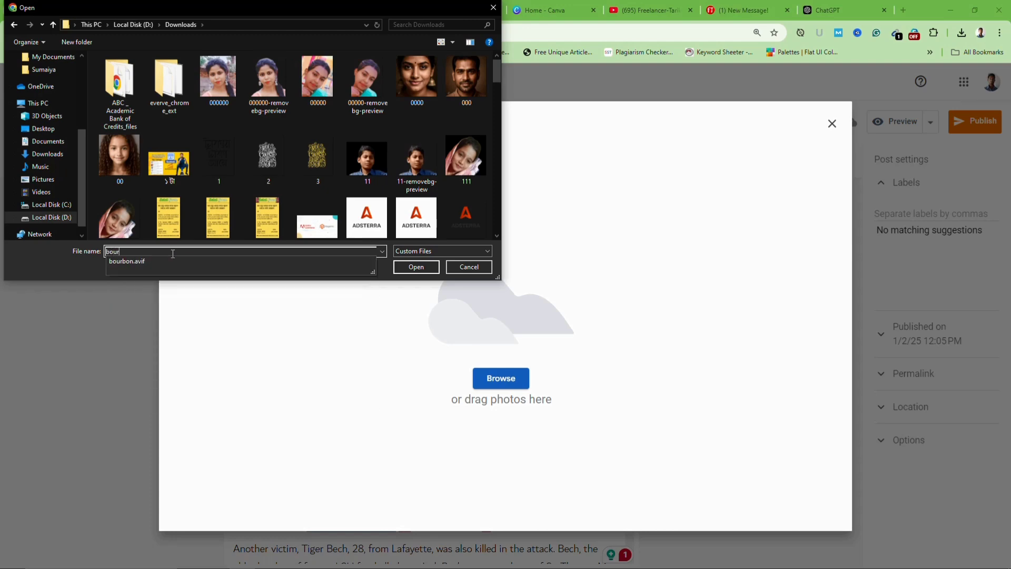
type("r")
left_click(129, 262)
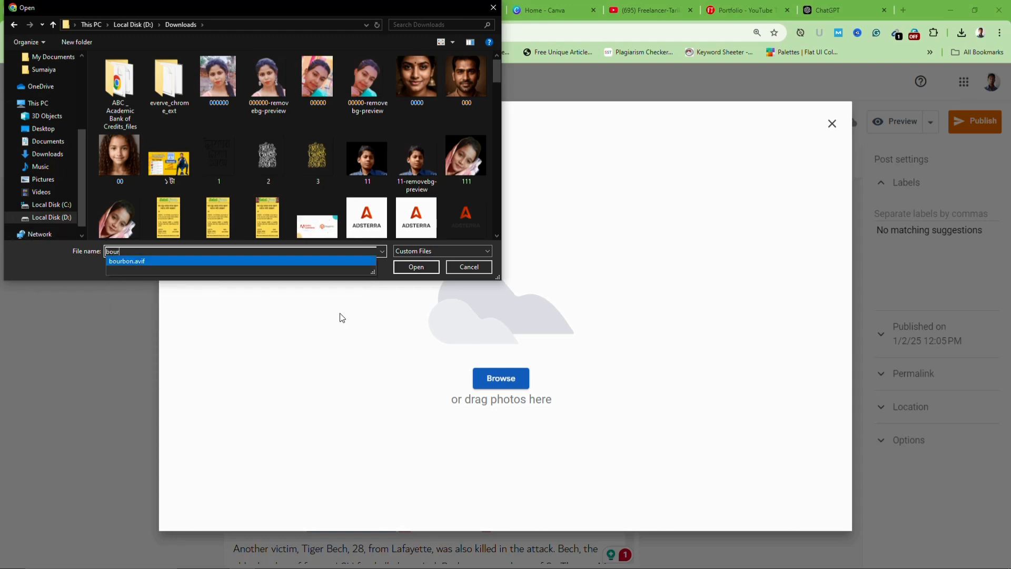
left_click(416, 267)
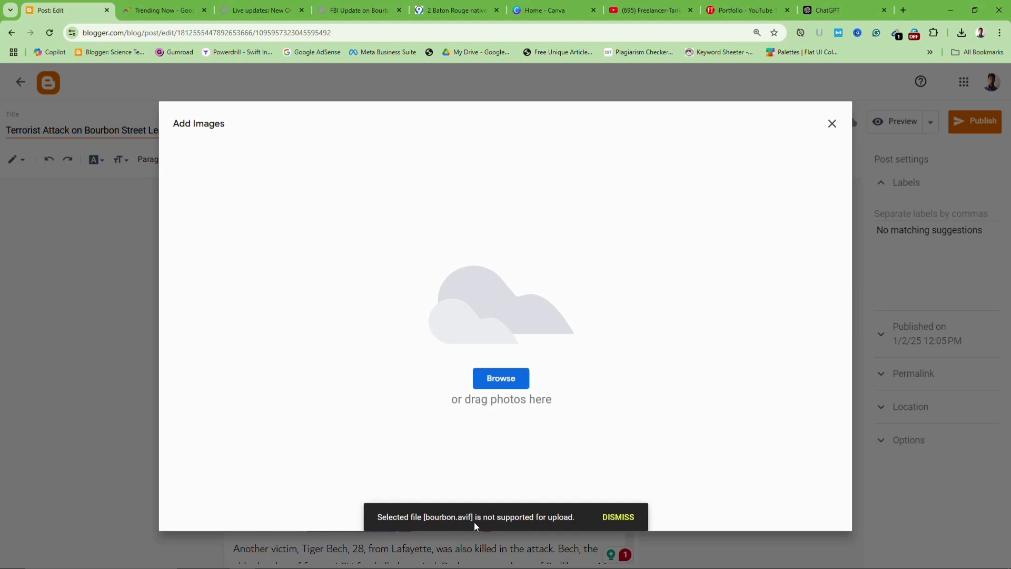
left_click(903, 10)
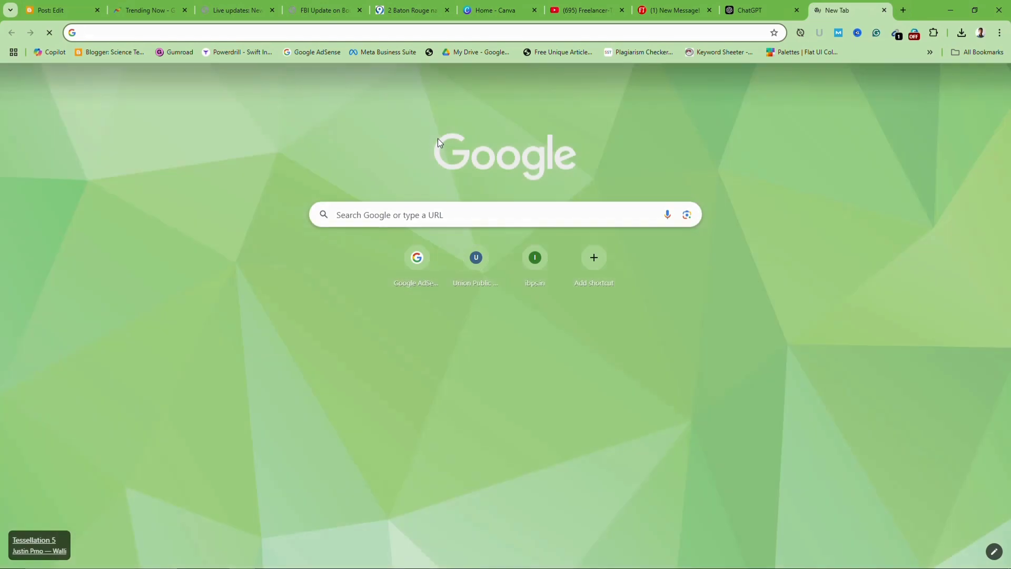
Search Google for 'avif to webp converter' and open CloudConvert's AVIF to WEBP Converter page
type("avi")
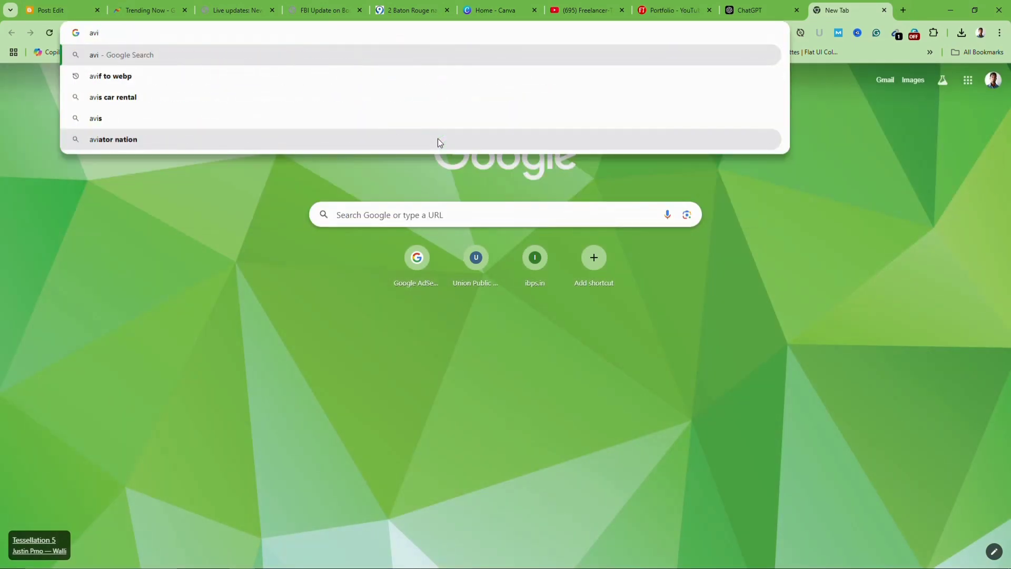
type("f to")
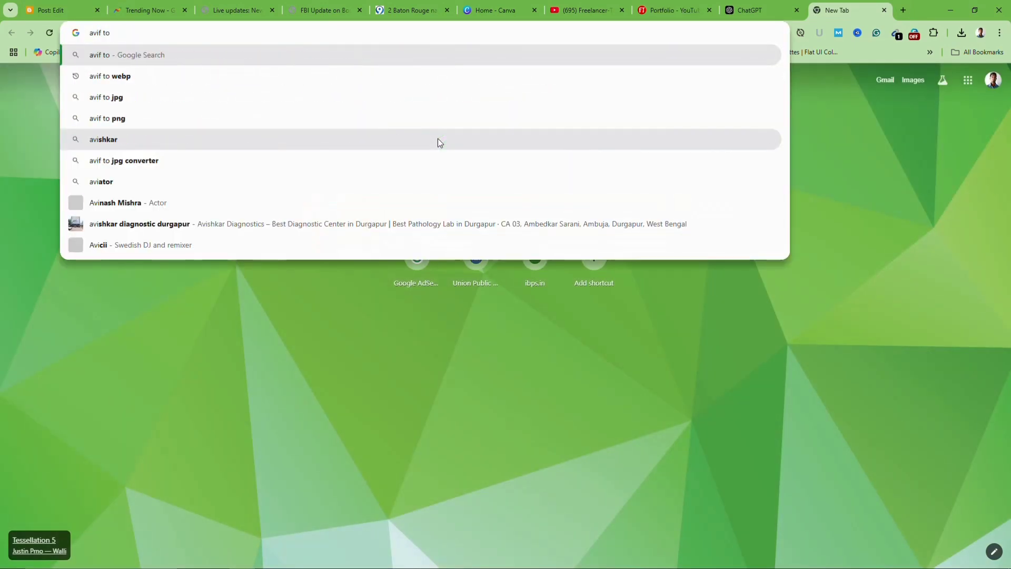
left_click(150, 77)
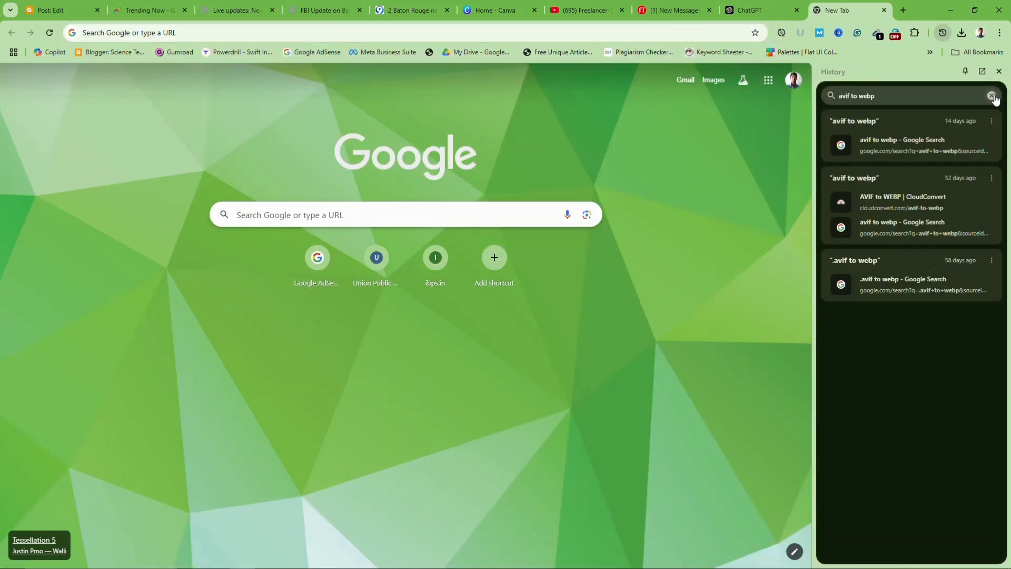
left_click(223, 32)
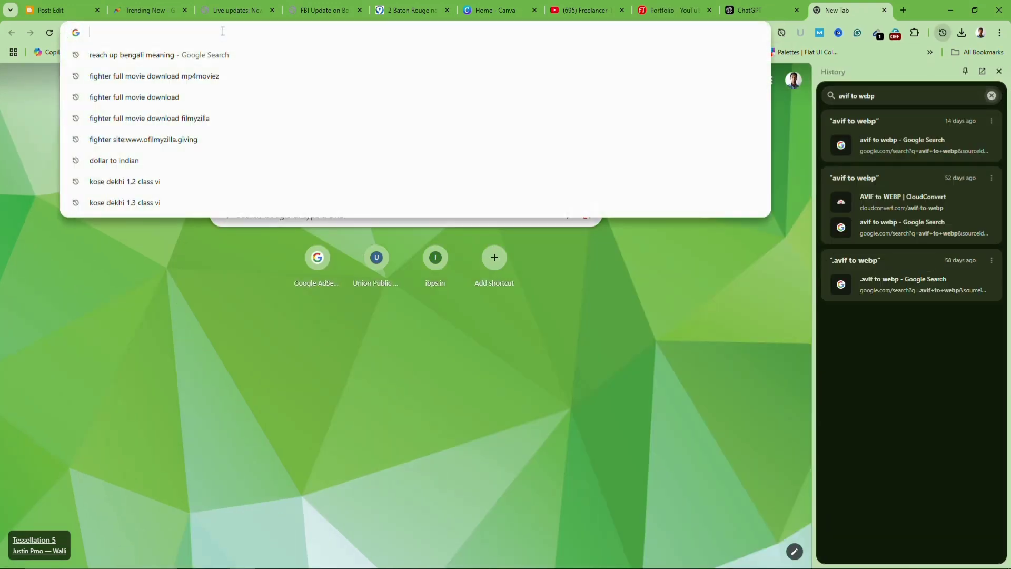
type("avif t")
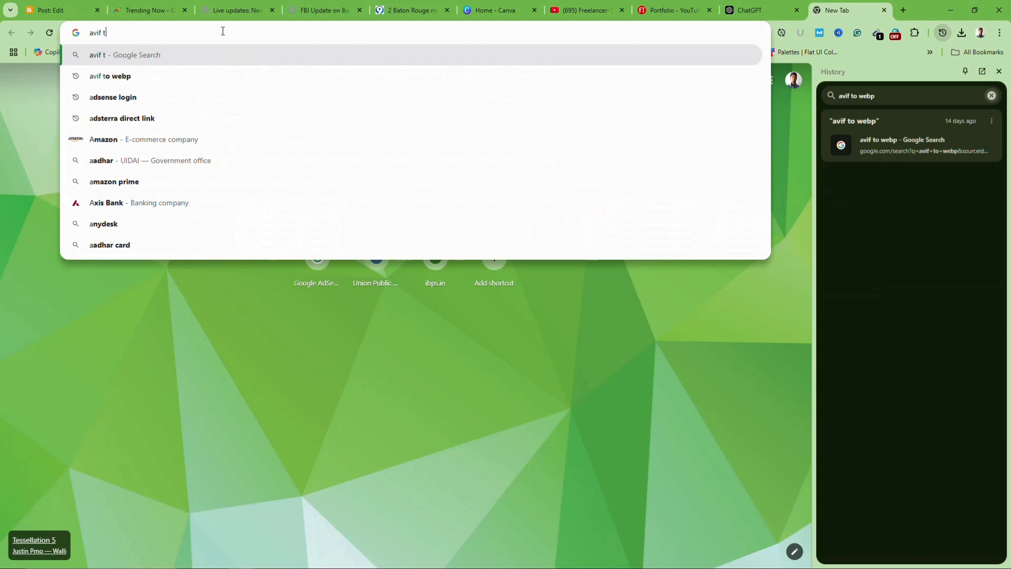
type("o web")
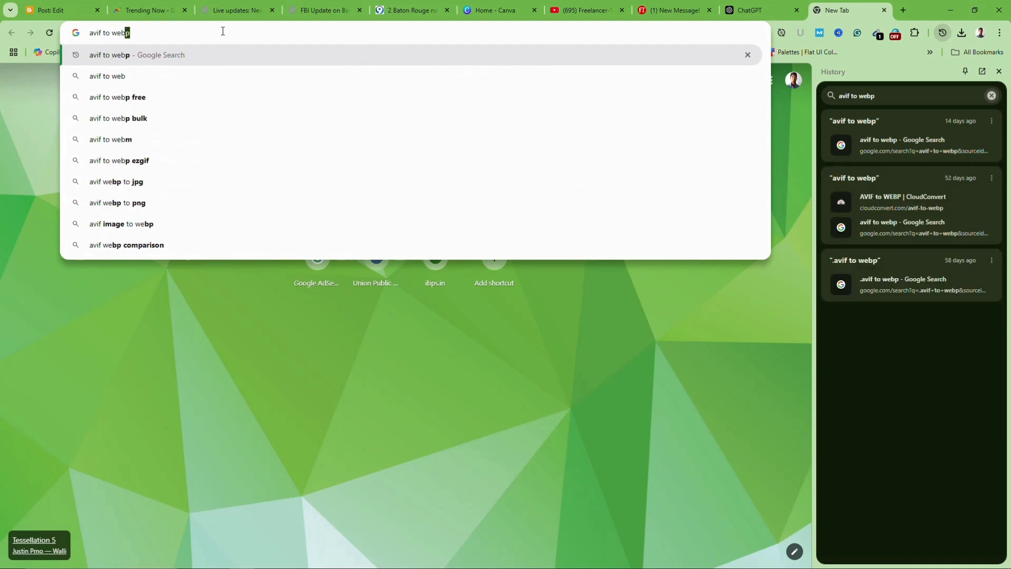
type("p conve")
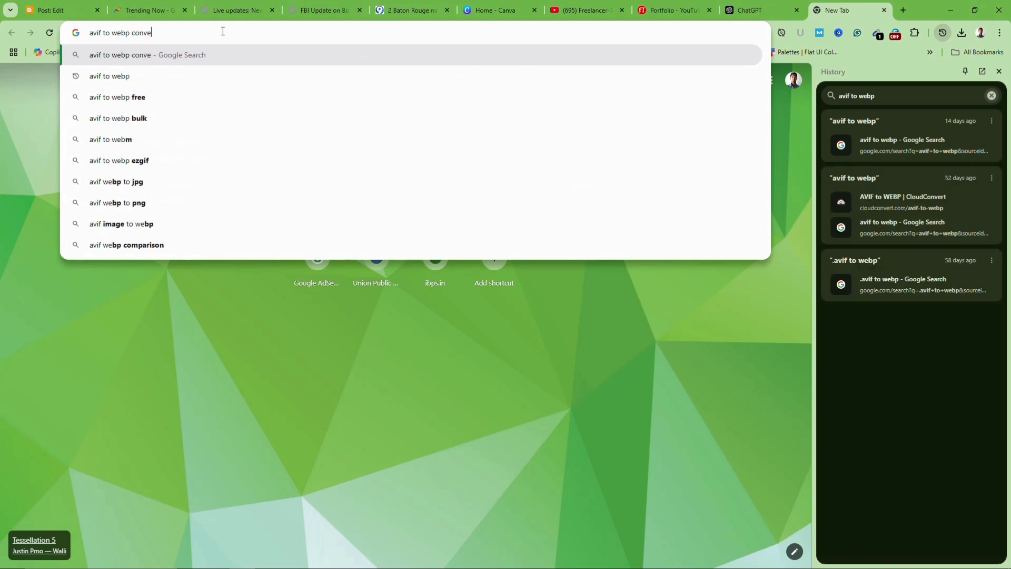
type("rter")
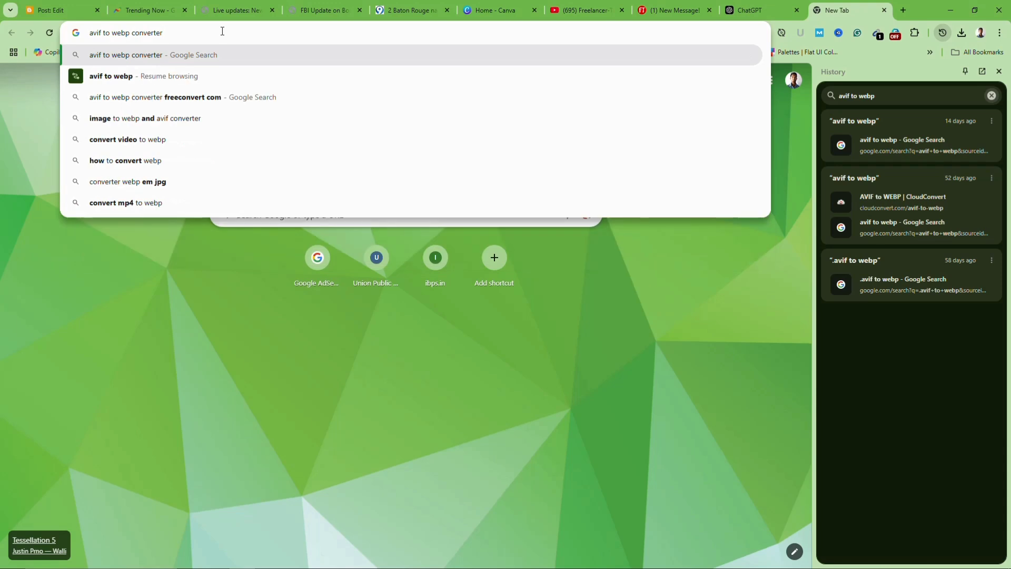
key("Return")
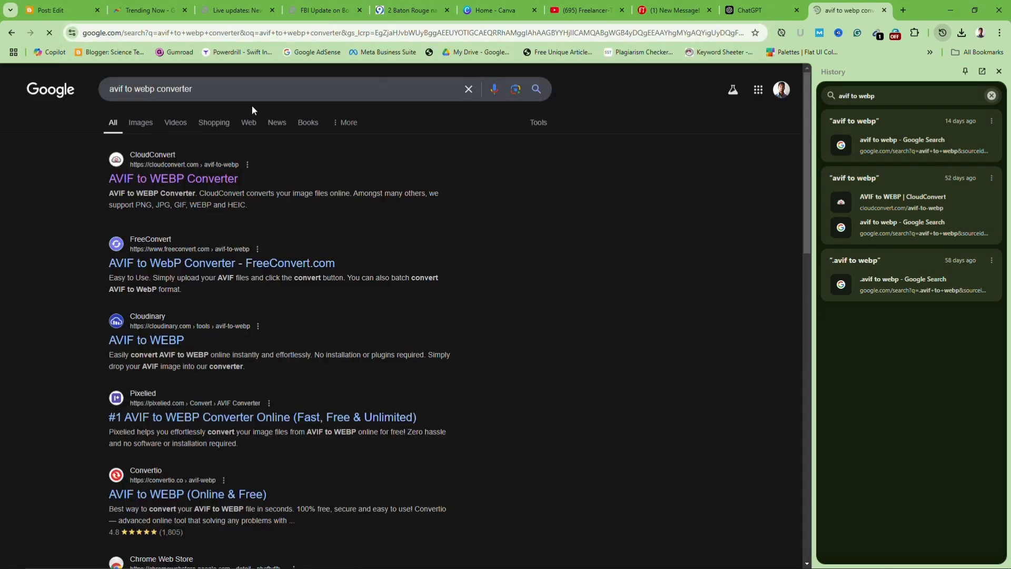
left_click(992, 95)
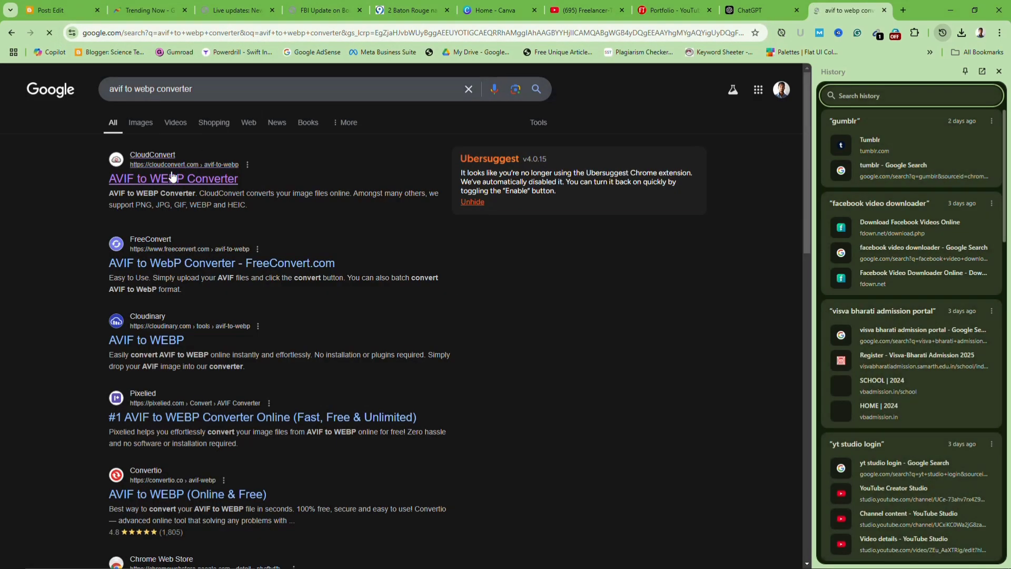
left_click(172, 184)
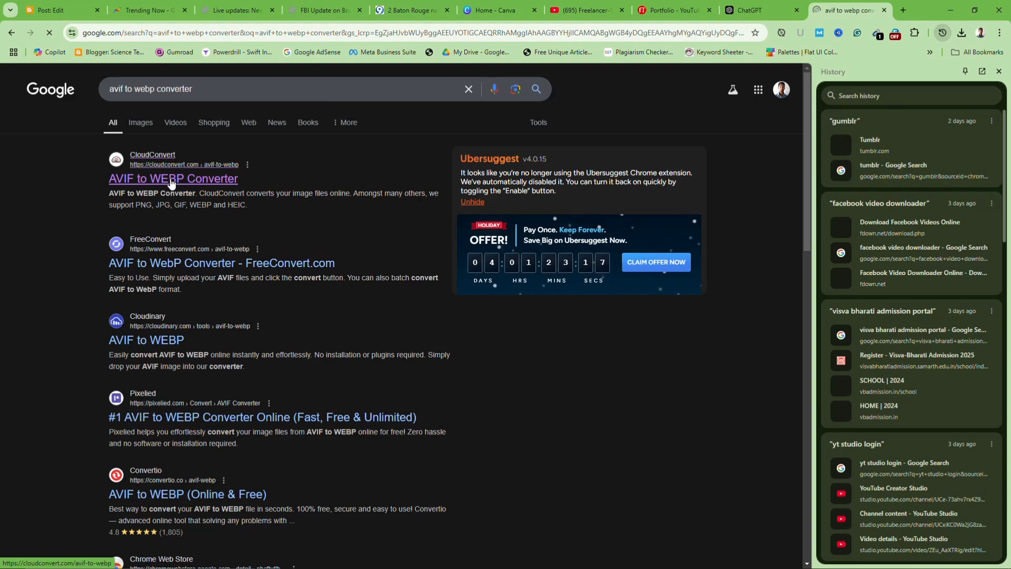
left_click(1000, 71)
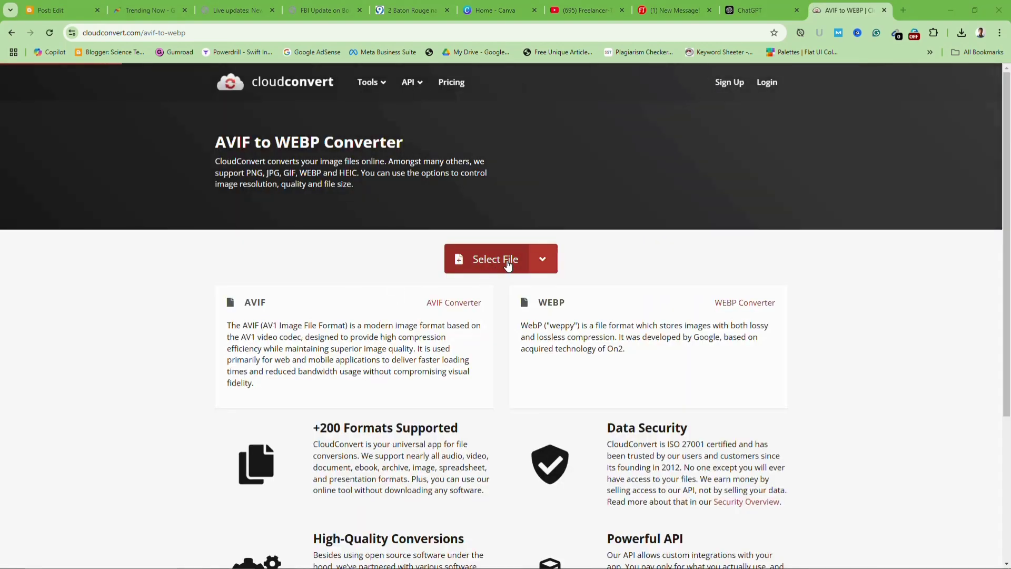
Convert bourbon.avif from Downloads to a 12.7 KB bourbon.webp in CloudConvert and download it
left_click(509, 265)
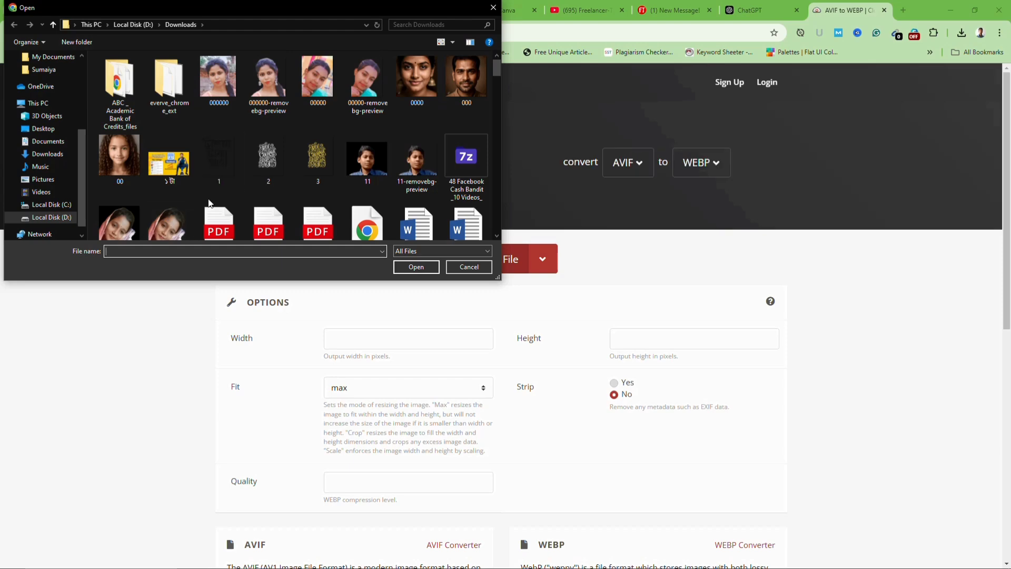
type("bour")
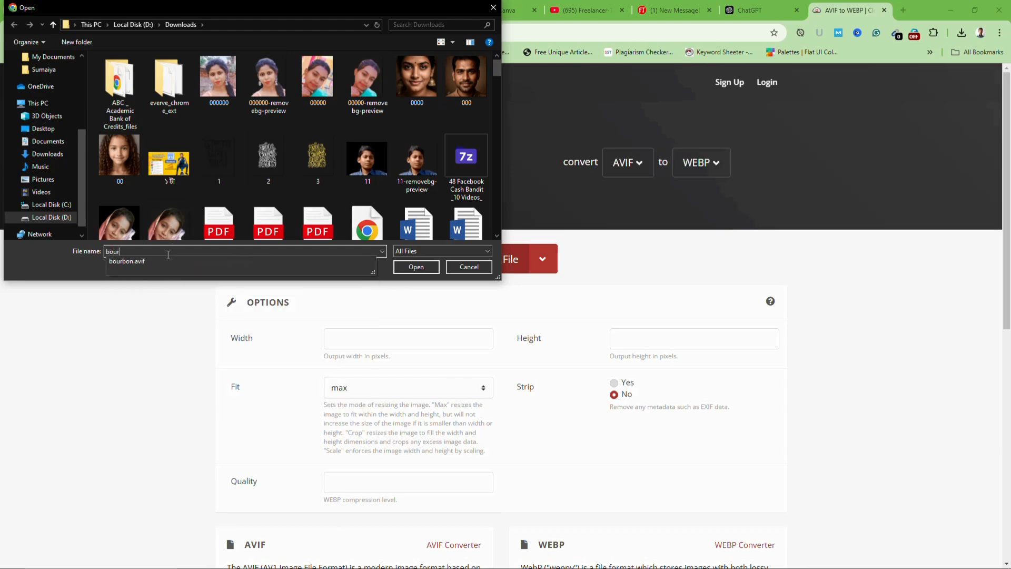
left_click(426, 265)
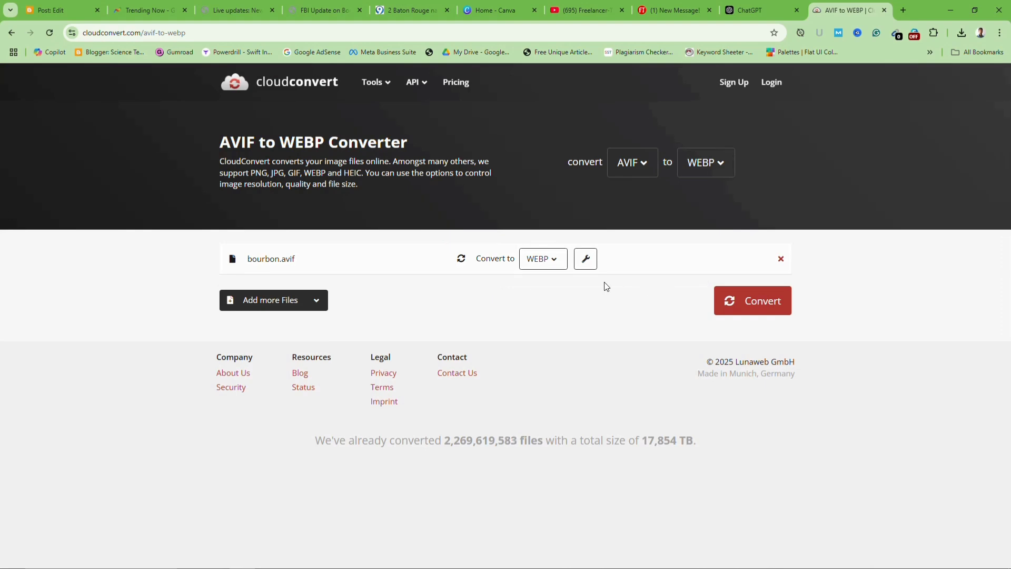
left_click(765, 311)
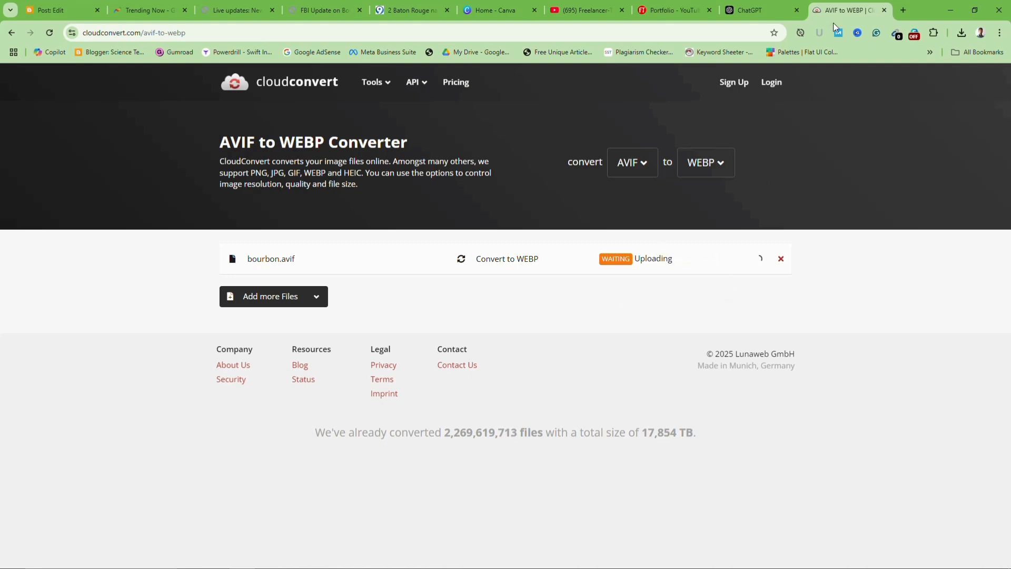
left_click(709, 254)
left_click(671, 341)
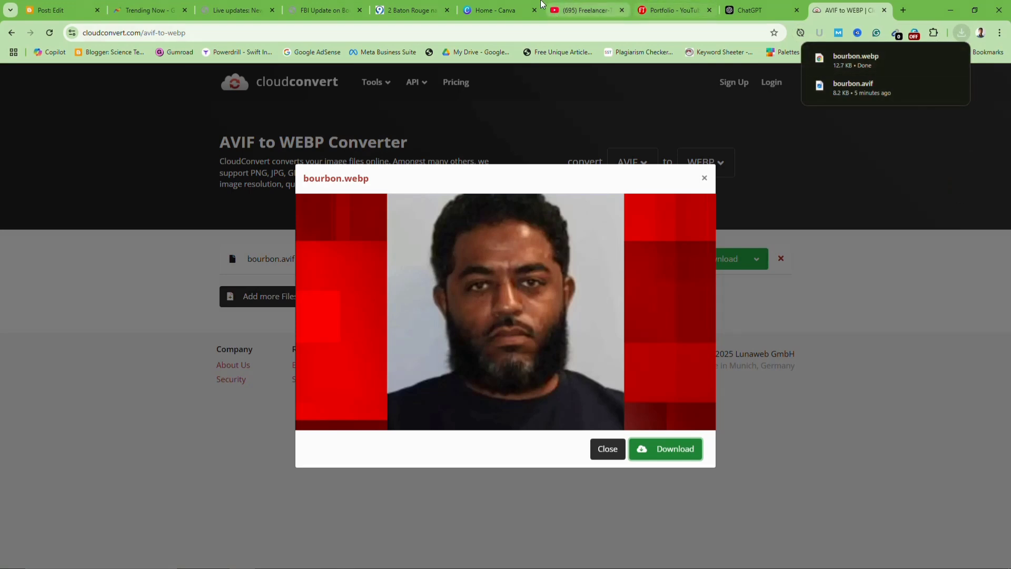
left_click(48, 12)
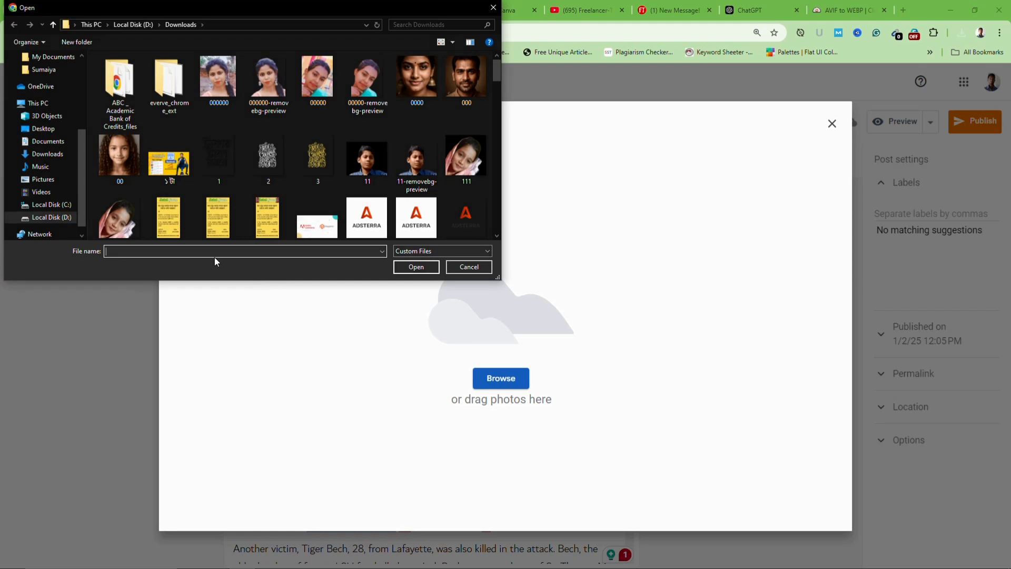
Upload the converted bourbon.webp image into the Blogger post
type("bour")
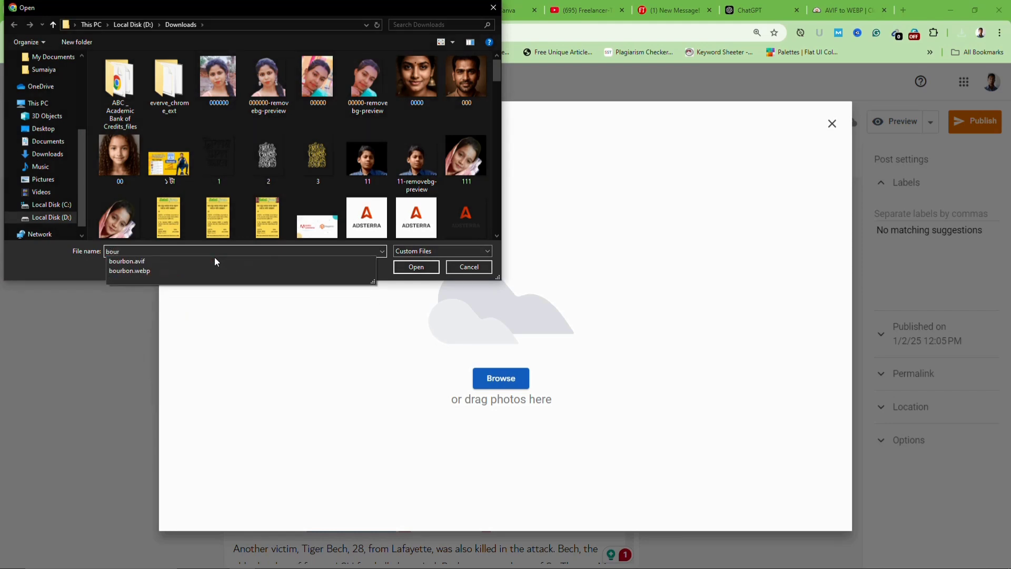
left_click(138, 271)
left_click(416, 268)
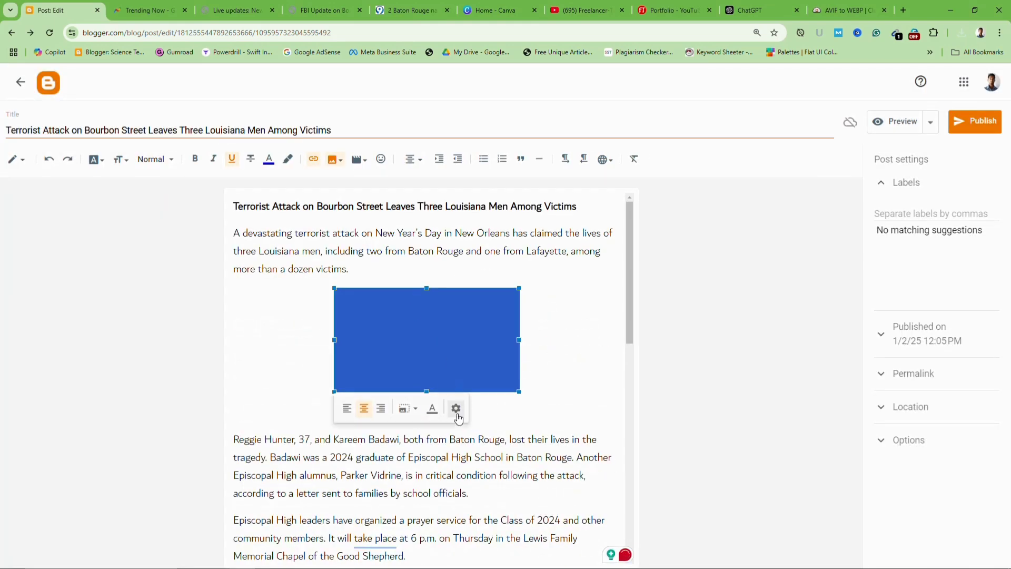
Set the post image to X-Large and delete the empty line beneath it
left_click(457, 410)
left_click(415, 381)
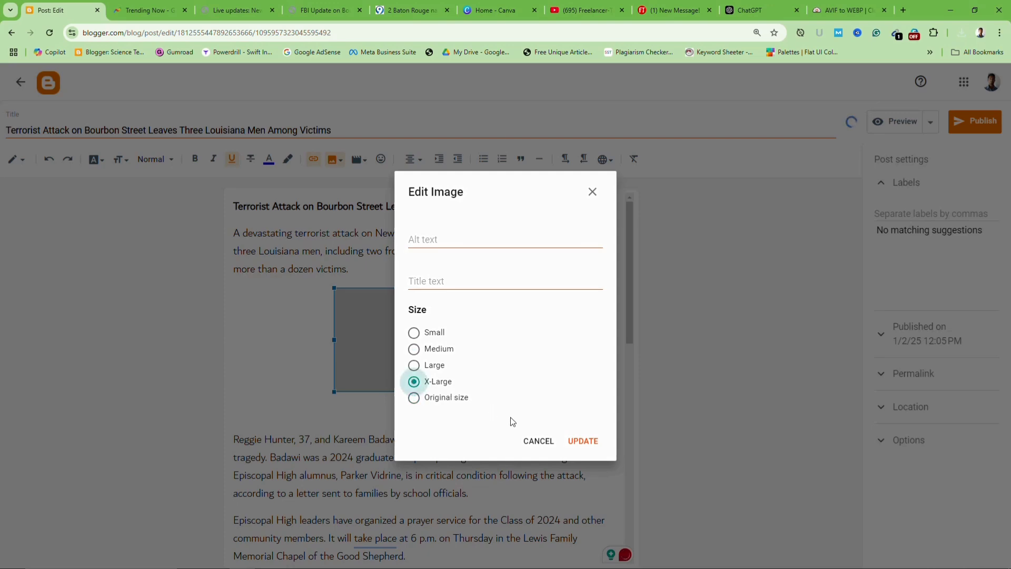
left_click(584, 441)
scroll(330, 465, "down", 3)
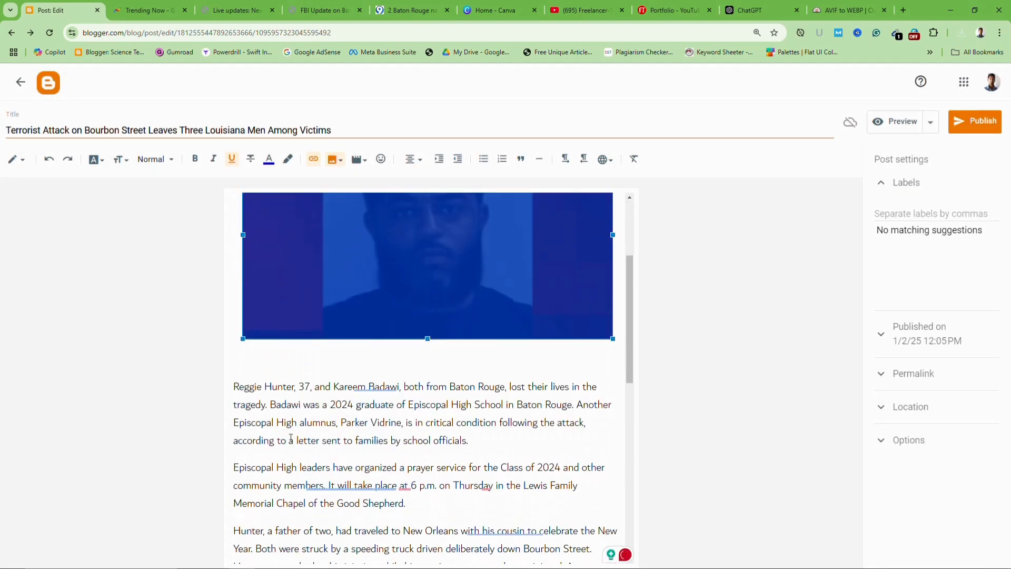
left_click(266, 364)
key("BackSpace")
key("BackSpace")
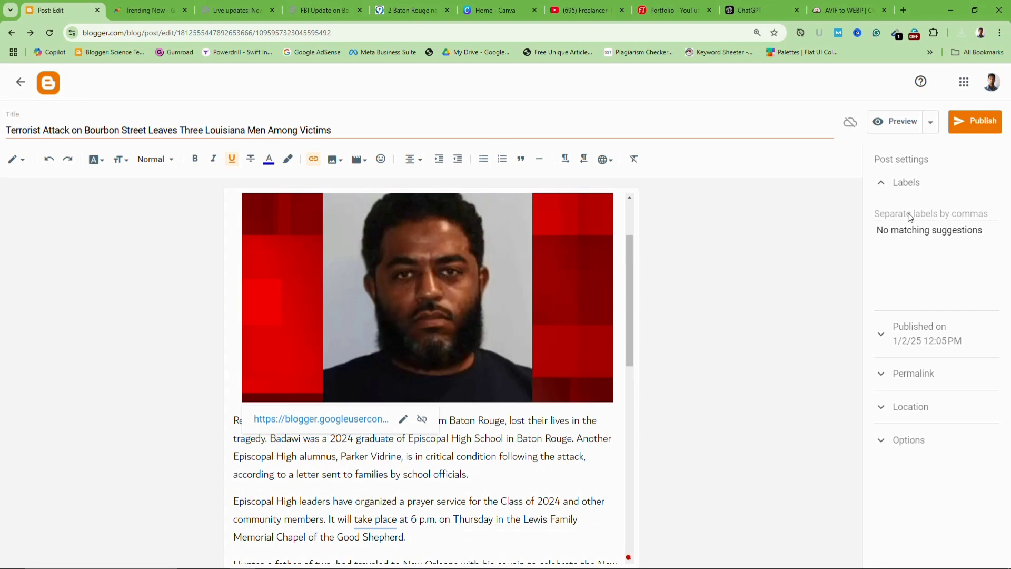
left_click(910, 217)
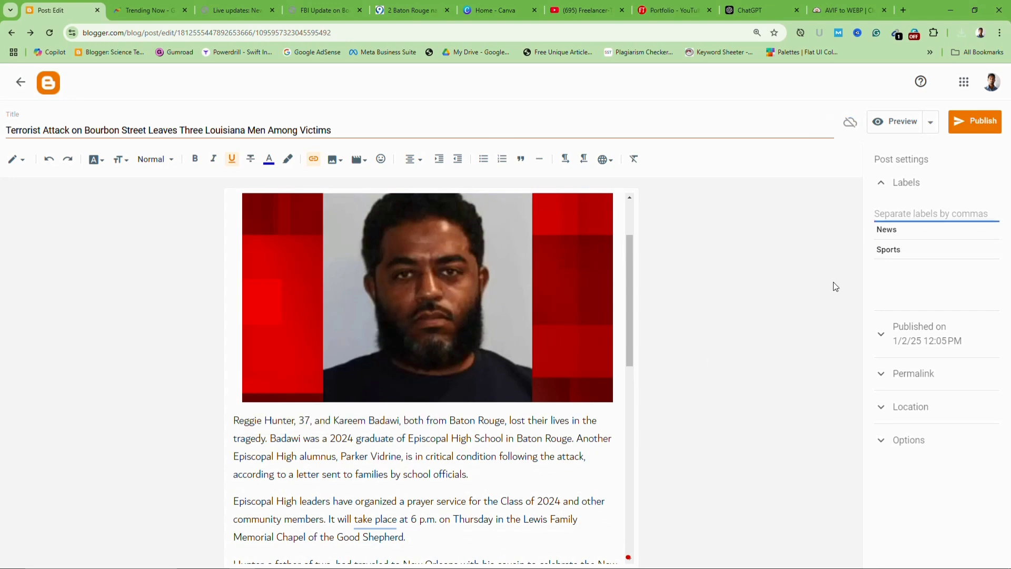
Add the News label to the Bourbon Street post, then publish and confirm
left_click(890, 233)
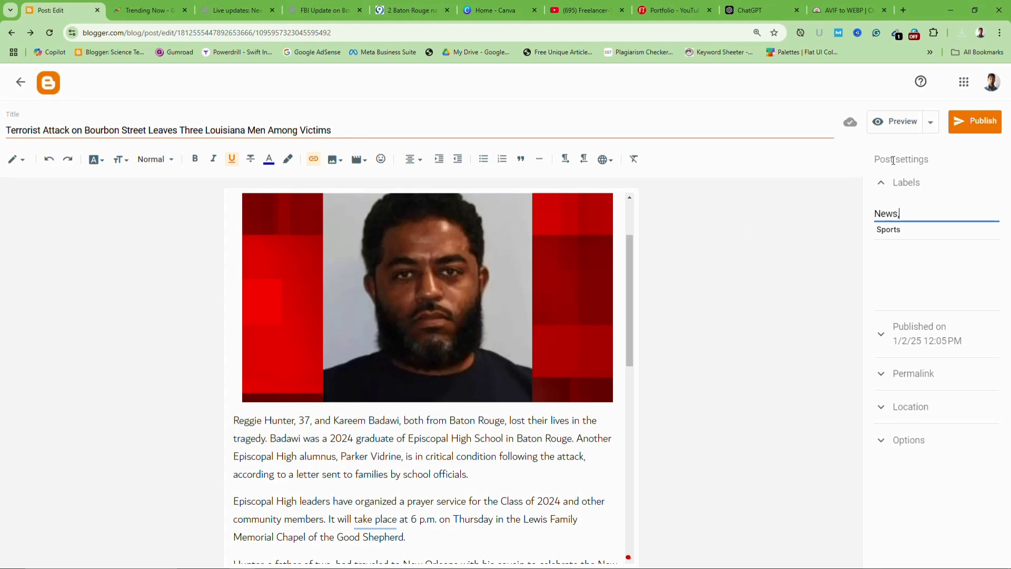
left_click(965, 129)
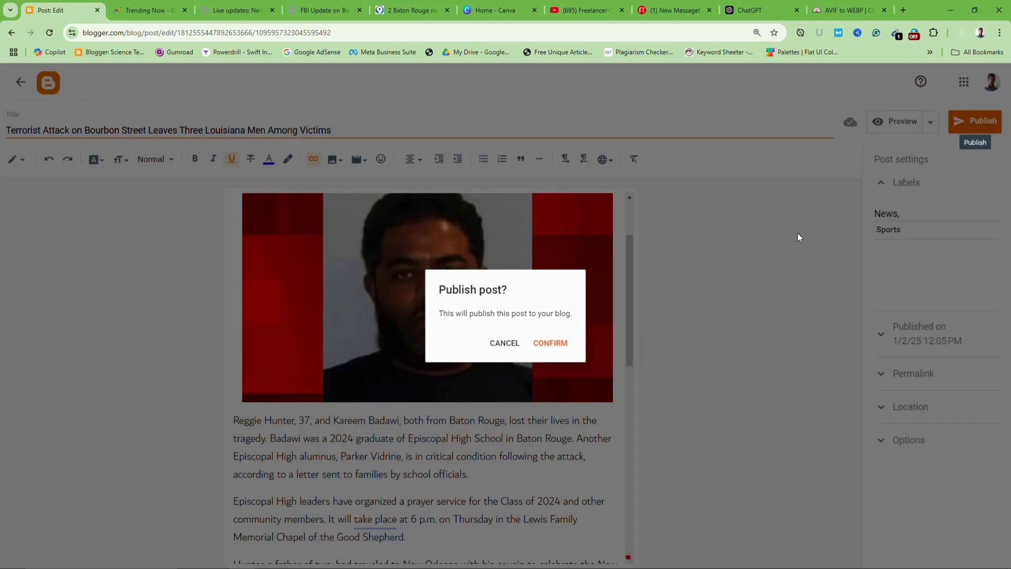
left_click(554, 347)
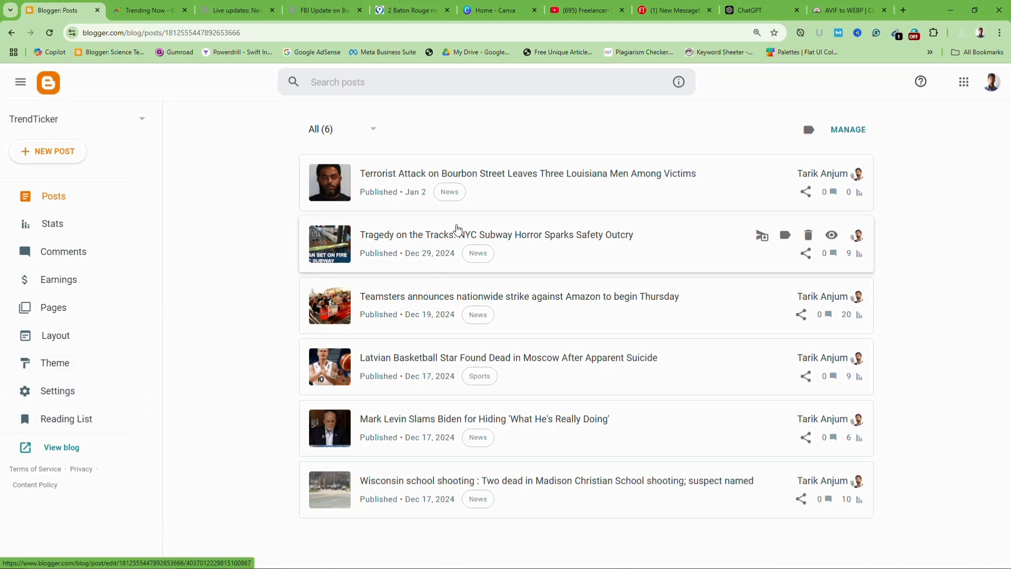
View the live Bourbon Street article on the blog, then switch to Canva's home page
mouse_move(594, 194)
left_click(836, 176)
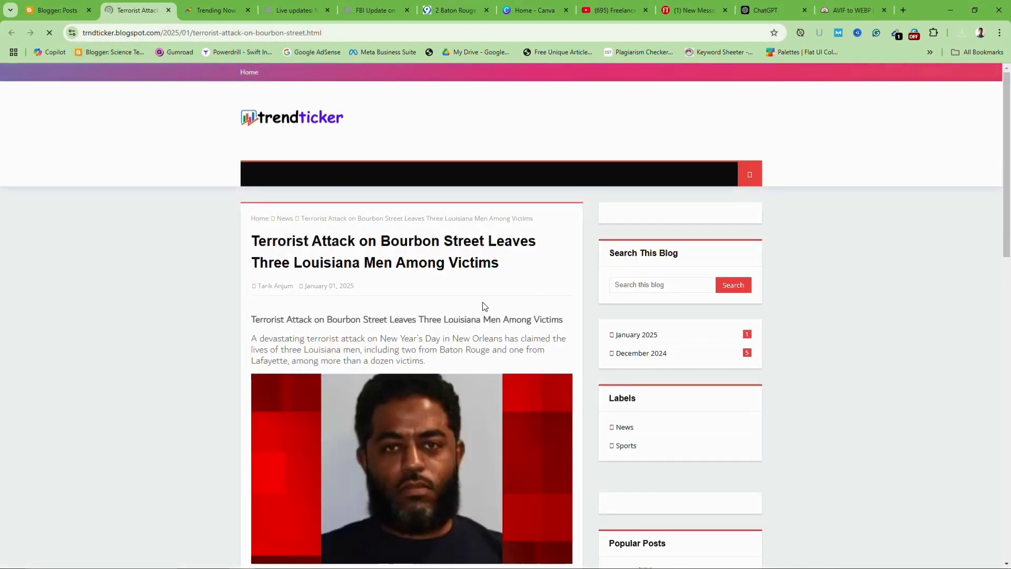
scroll(544, 320, "down", 15)
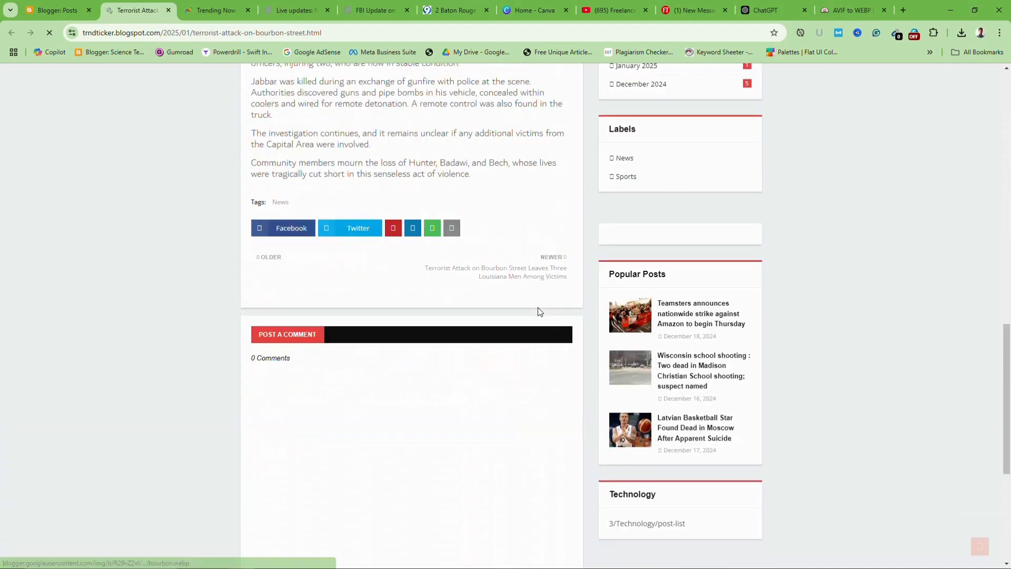
scroll(538, 308, "up", 2)
scroll(538, 308, "up", 13)
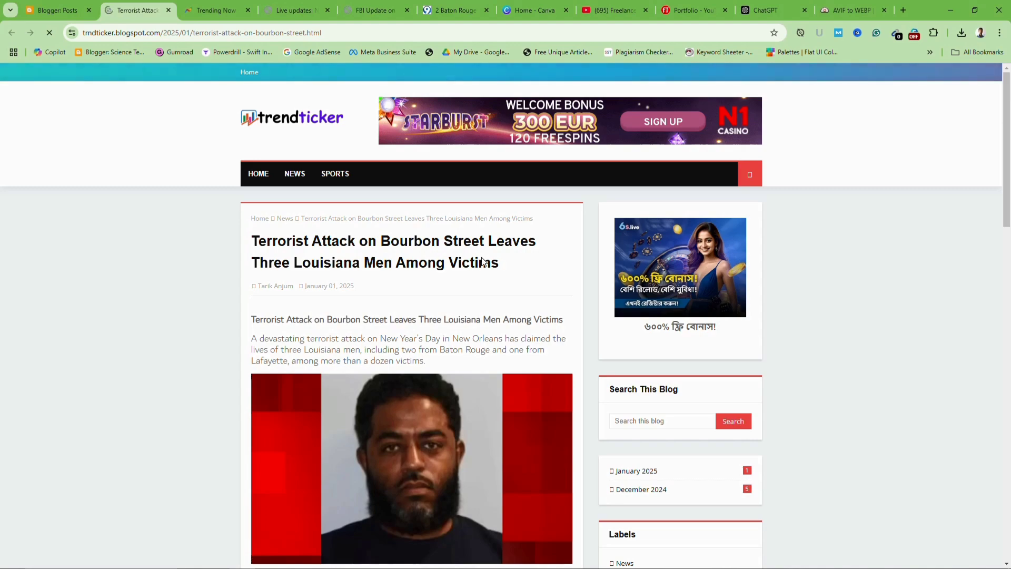
scroll(368, 293, "down", 18)
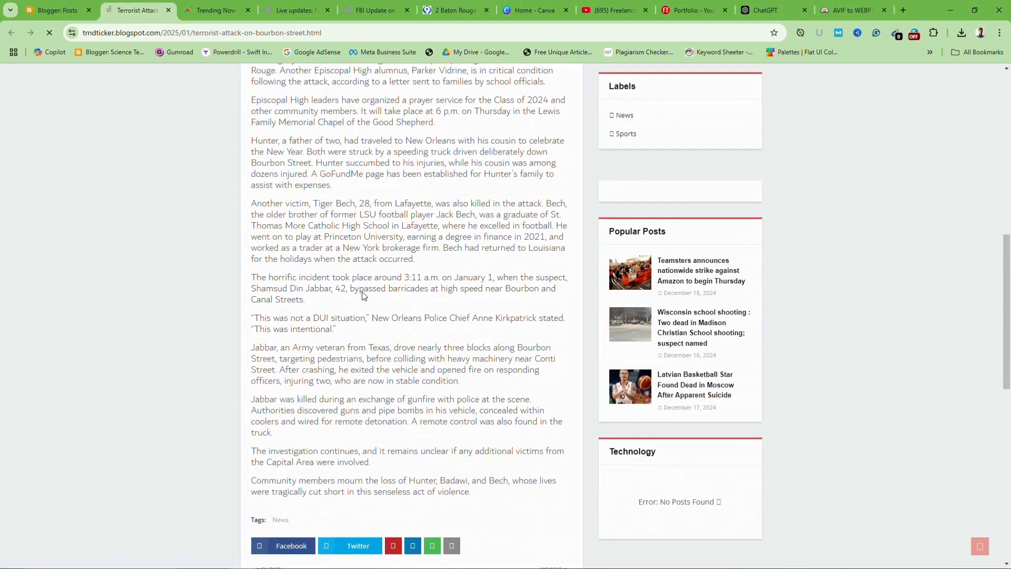
scroll(356, 267, "up", 10)
scroll(356, 268, "up", 7)
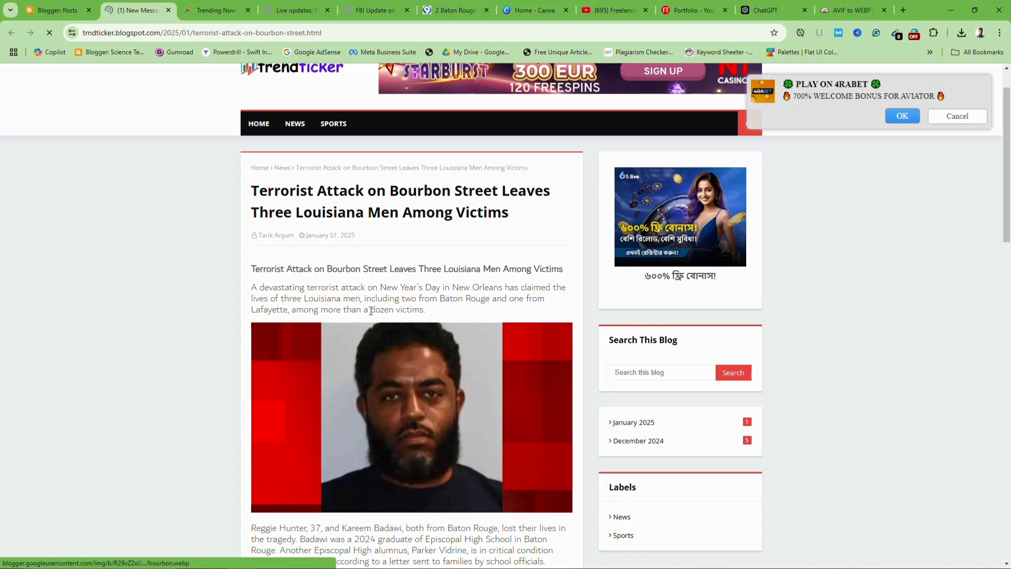
left_click(525, 10)
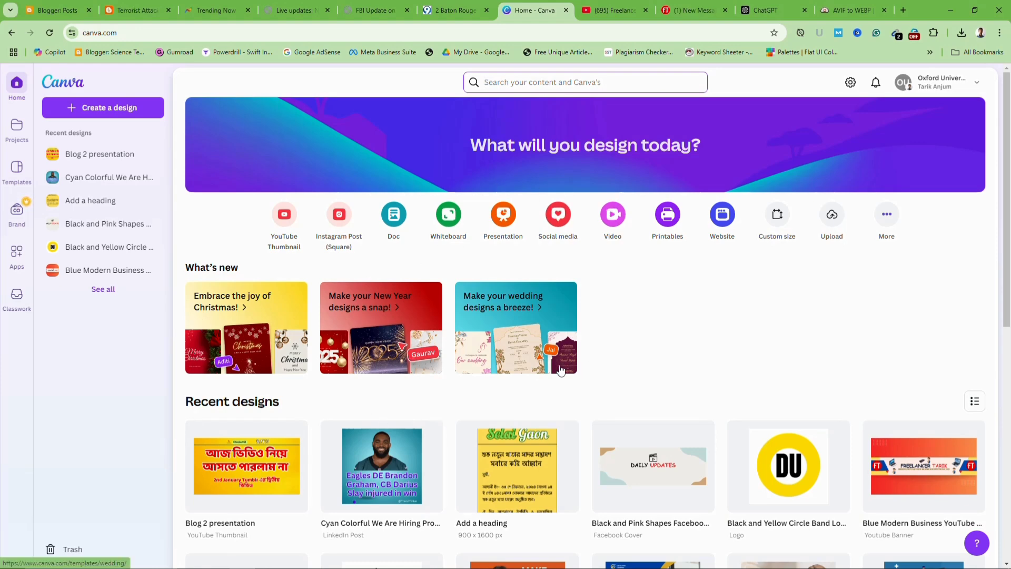
Create a custom-size Canva design of 1200 × 1200 px
left_click(780, 223)
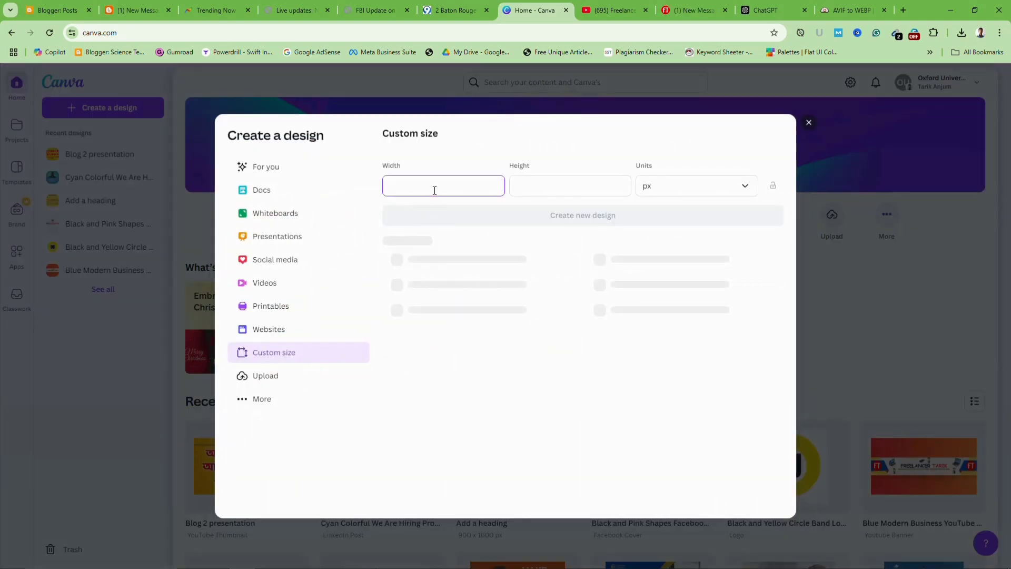
type("120")
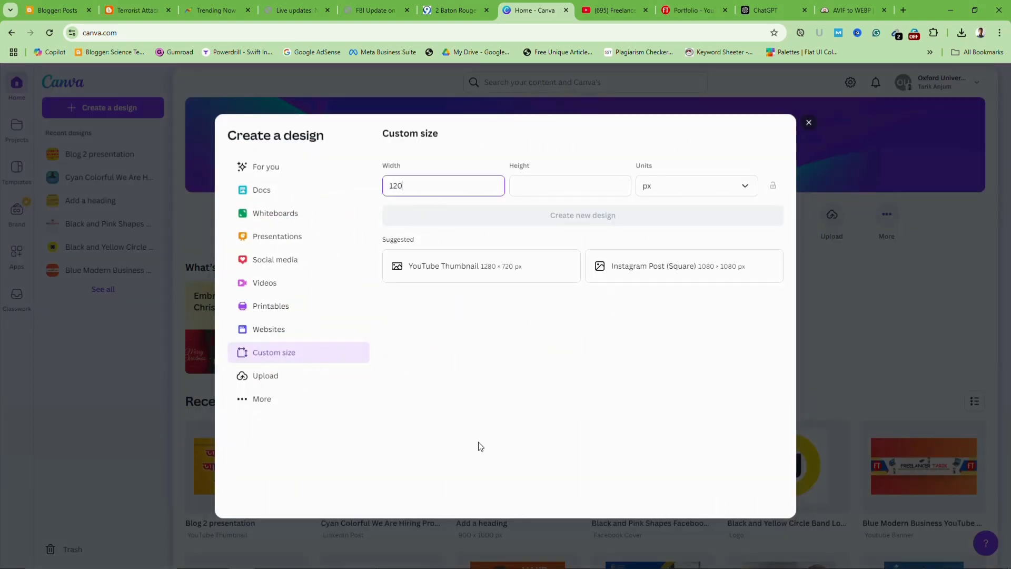
type("0")
key("Tab")
type("1")
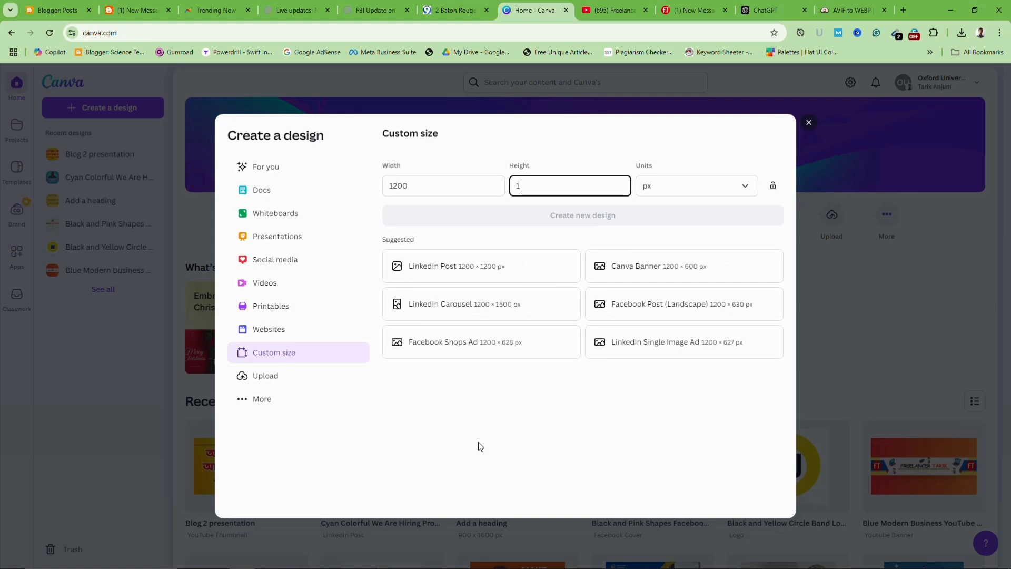
type("200")
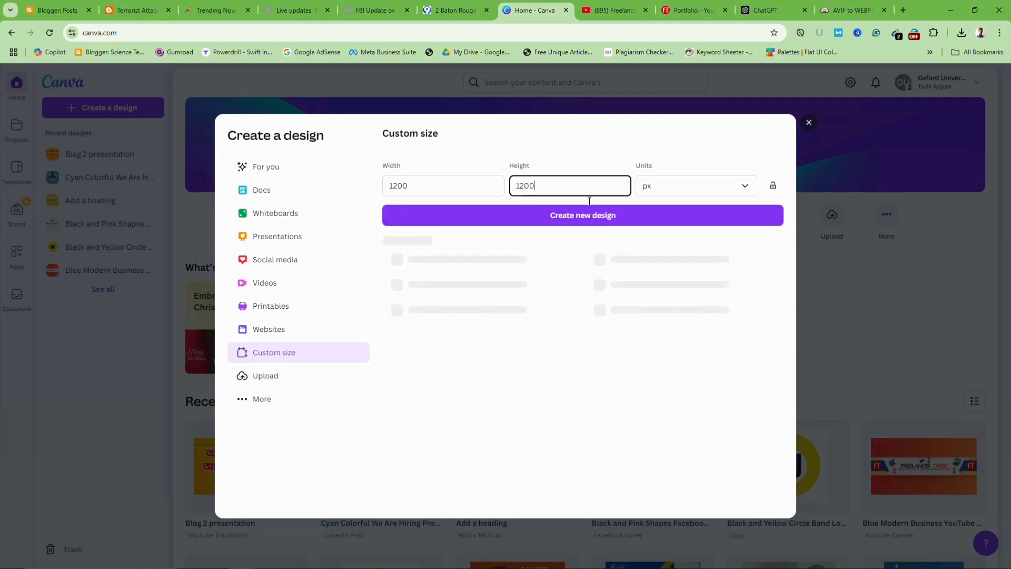
left_click(588, 221)
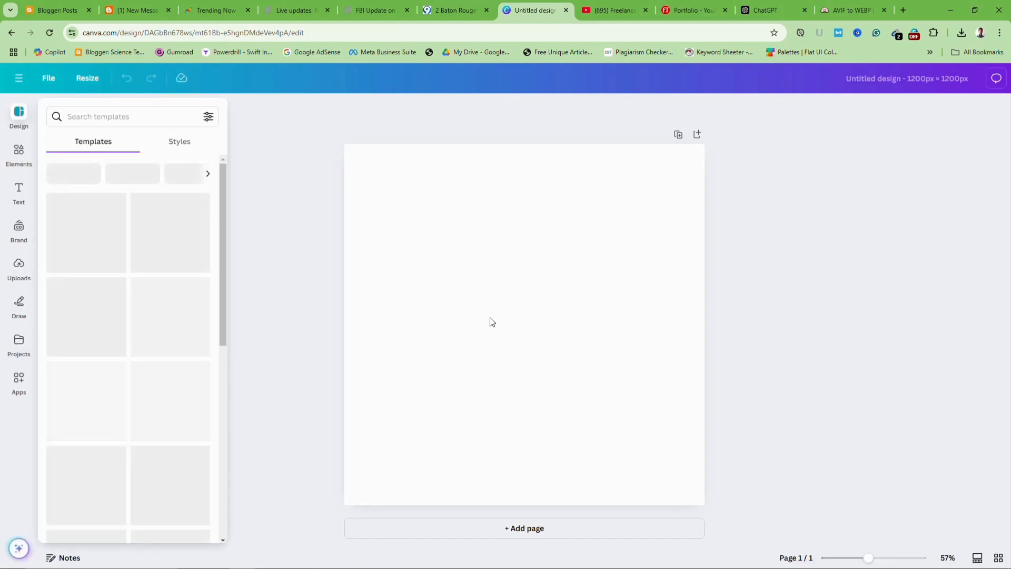
Drag bourbon.webp from Chrome downloads onto the page and stretch it across the top edge
left_click(19, 266)
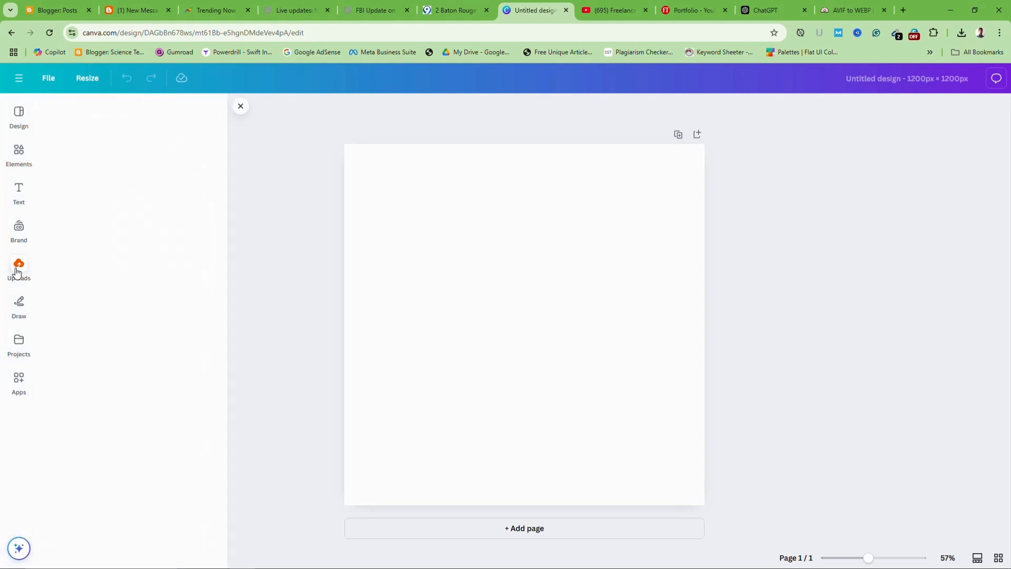
left_click(964, 34)
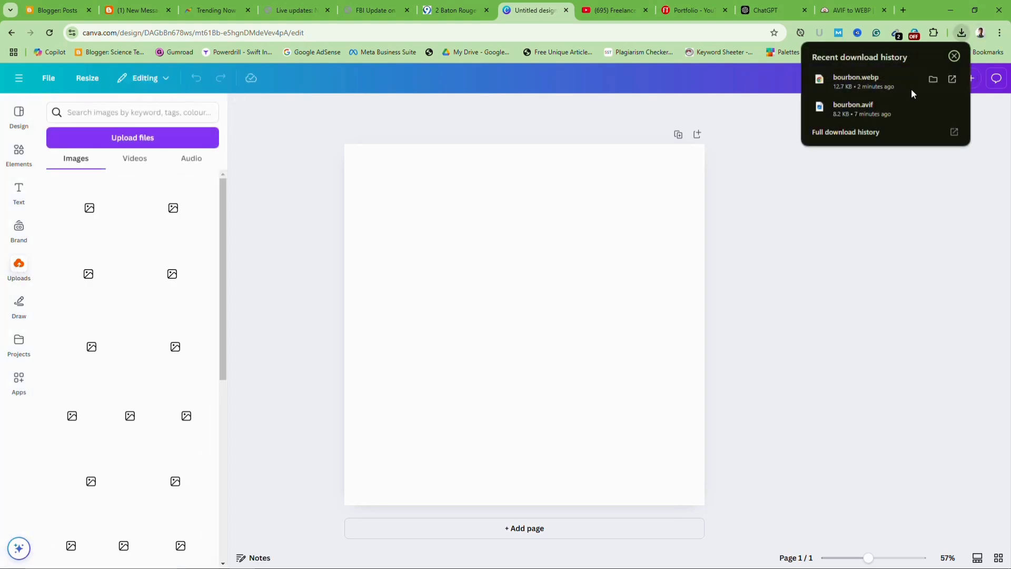
left_click_drag(858, 77, 576, 283)
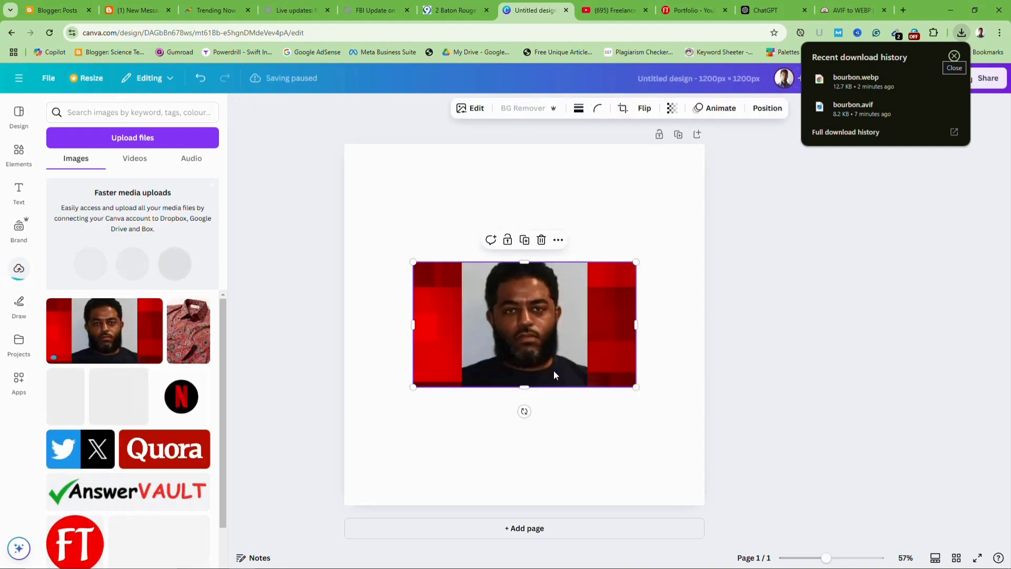
left_click_drag(523, 341, 471, 224)
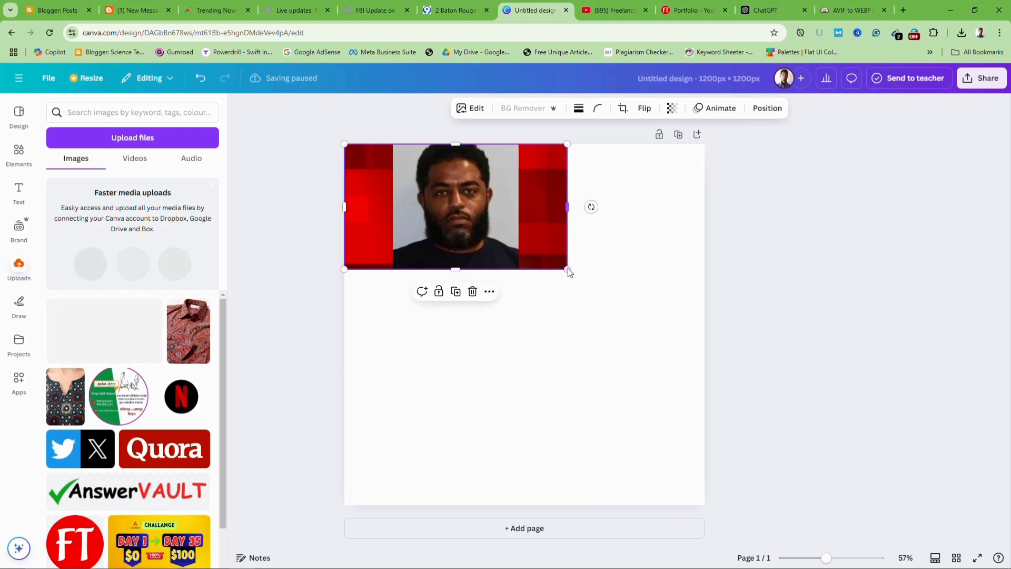
left_click_drag(569, 273, 709, 350)
left_click(577, 427)
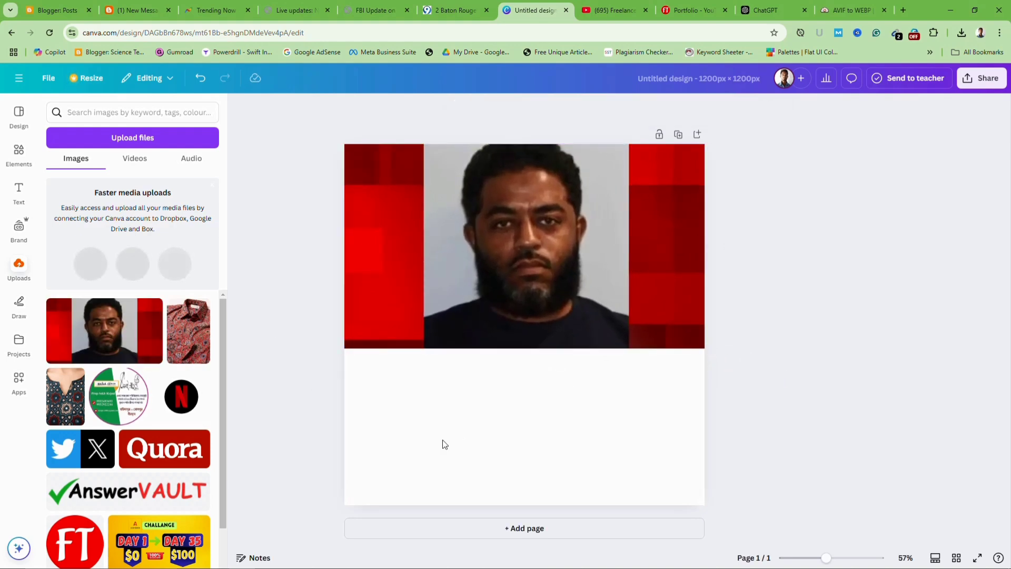
Try blue-purple and red-to-purple gradients on the page background, ending with red-to-orange
left_click(468, 448)
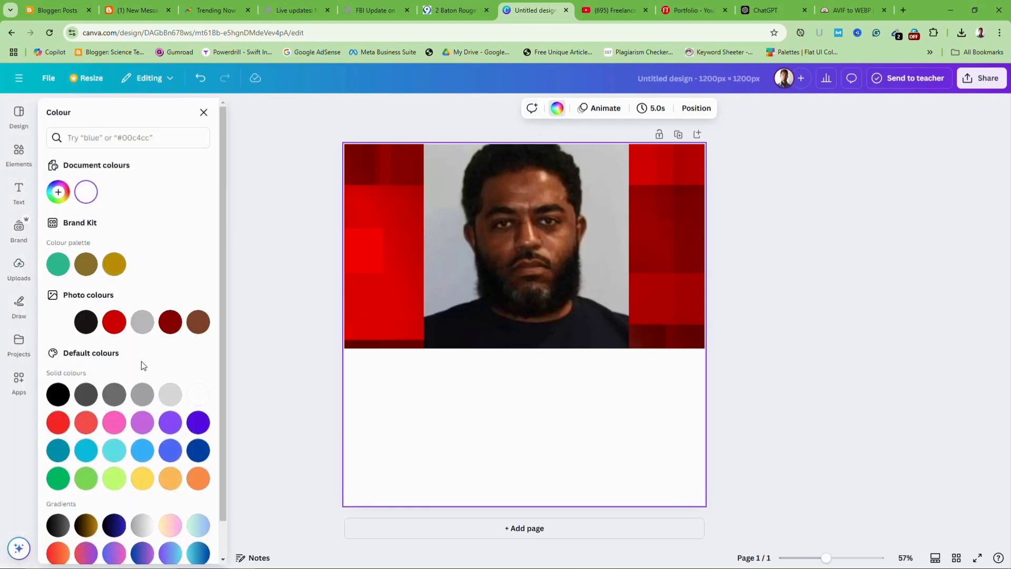
scroll(203, 520, "down", 1)
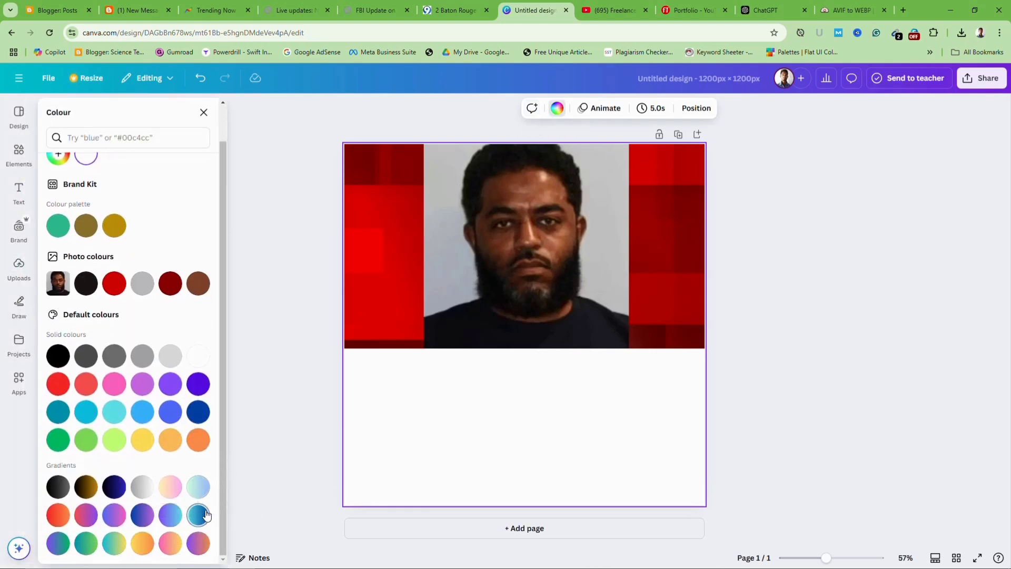
left_click(138, 519)
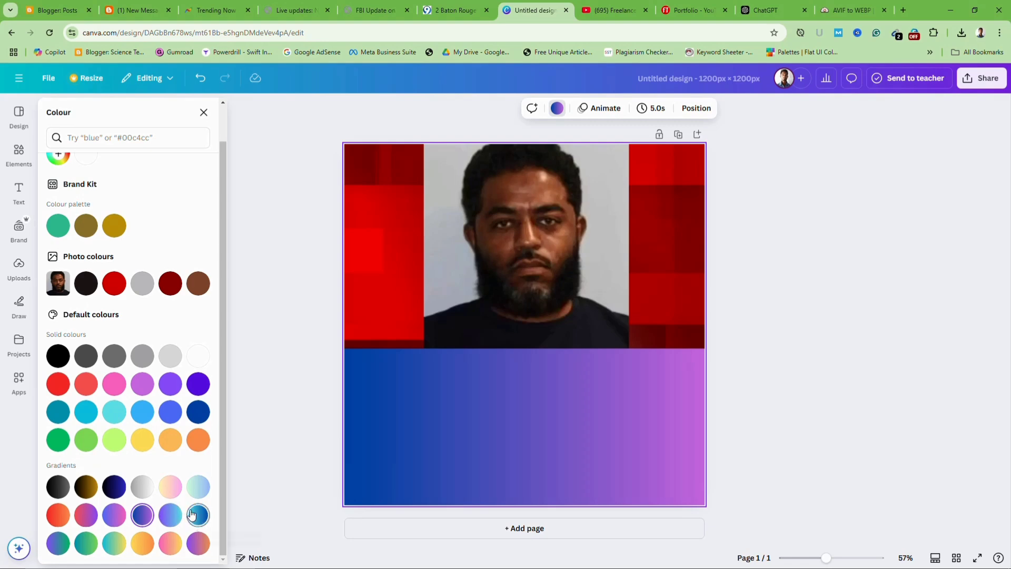
left_click(267, 427)
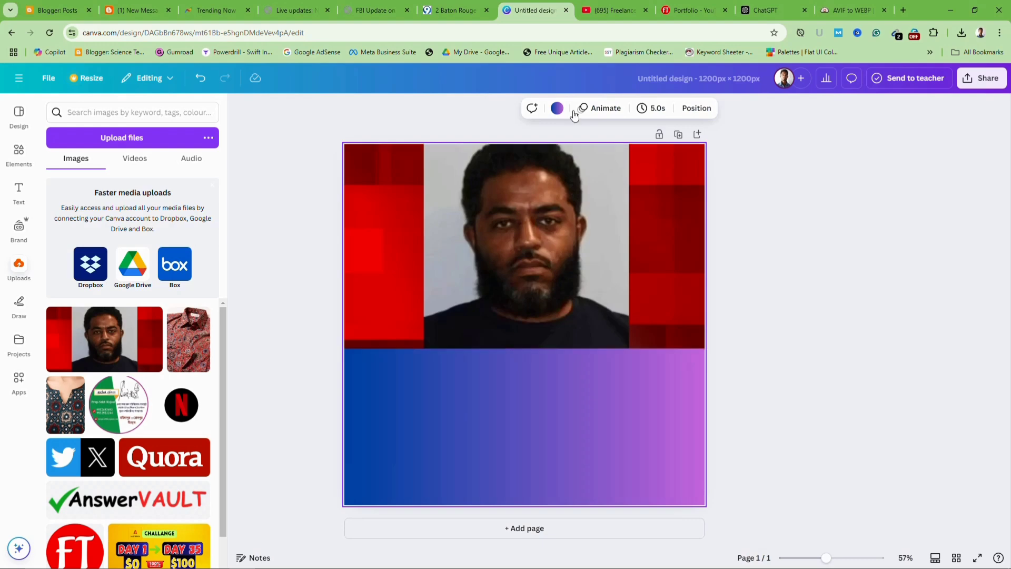
left_click(558, 109)
scroll(145, 377, "down", 1)
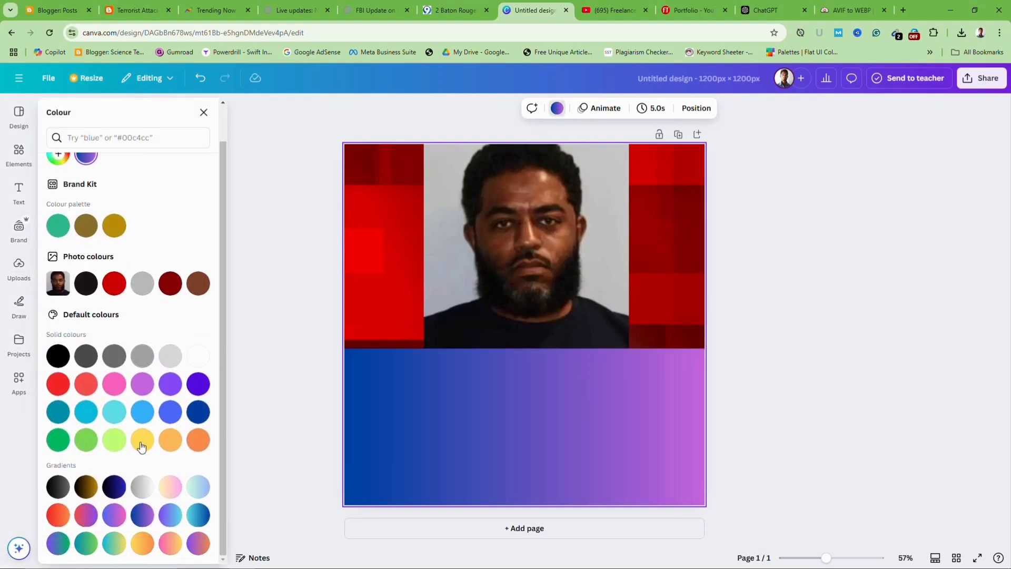
left_click(57, 516)
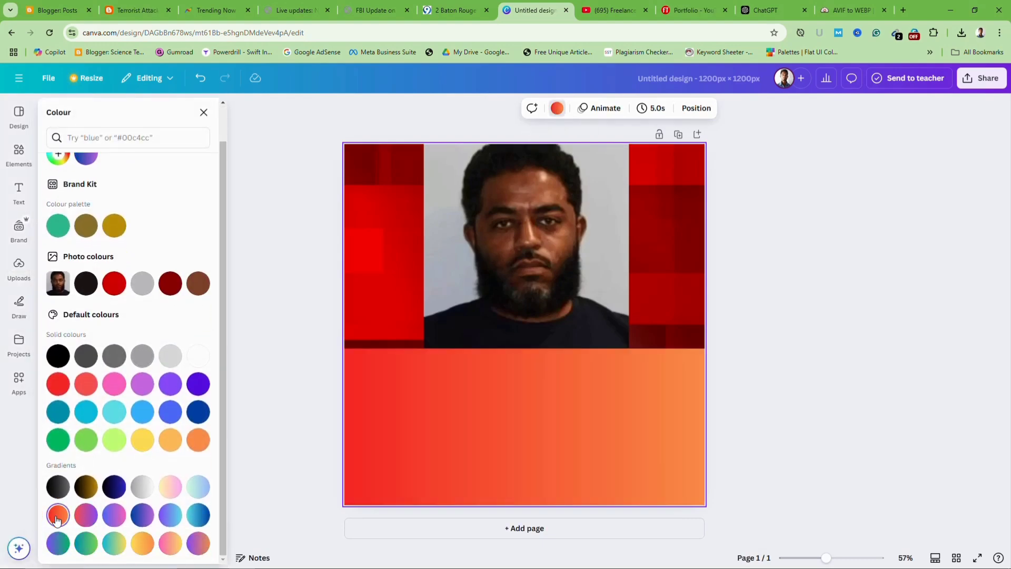
left_click(87, 516)
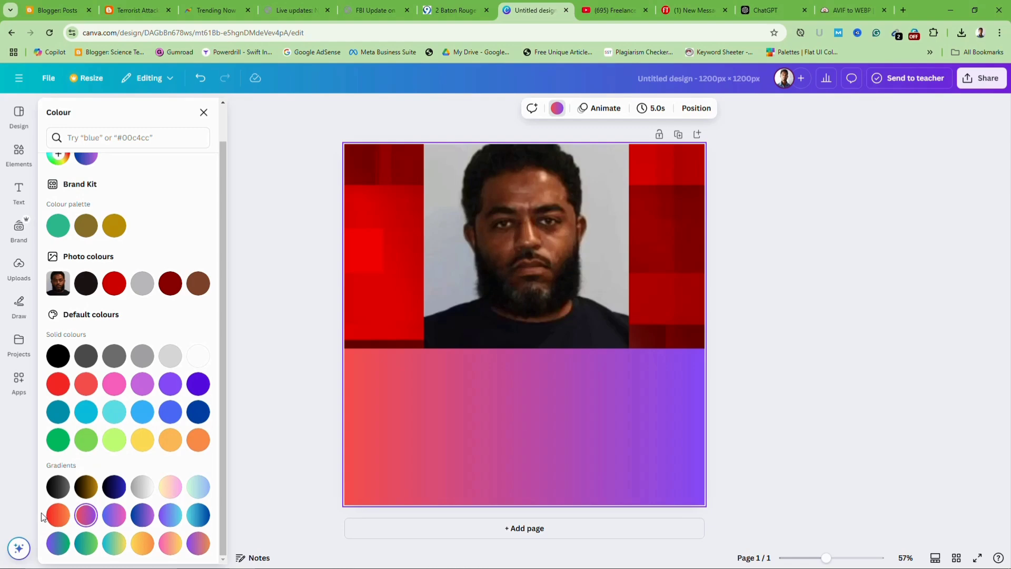
left_click(57, 515)
left_click(251, 312)
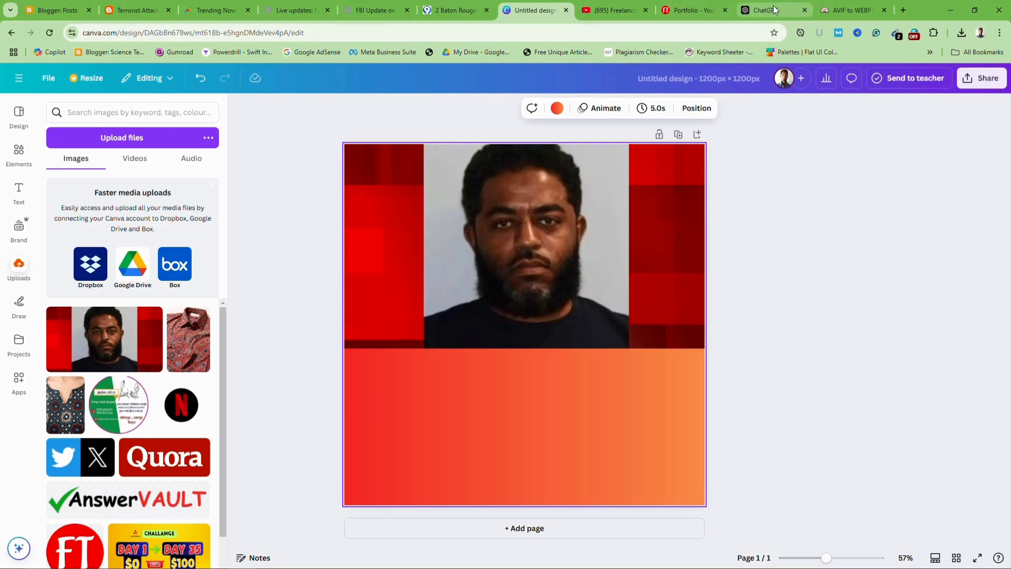
Select the full title of the published Bourbon Street article in Blogger
left_click(94, 11)
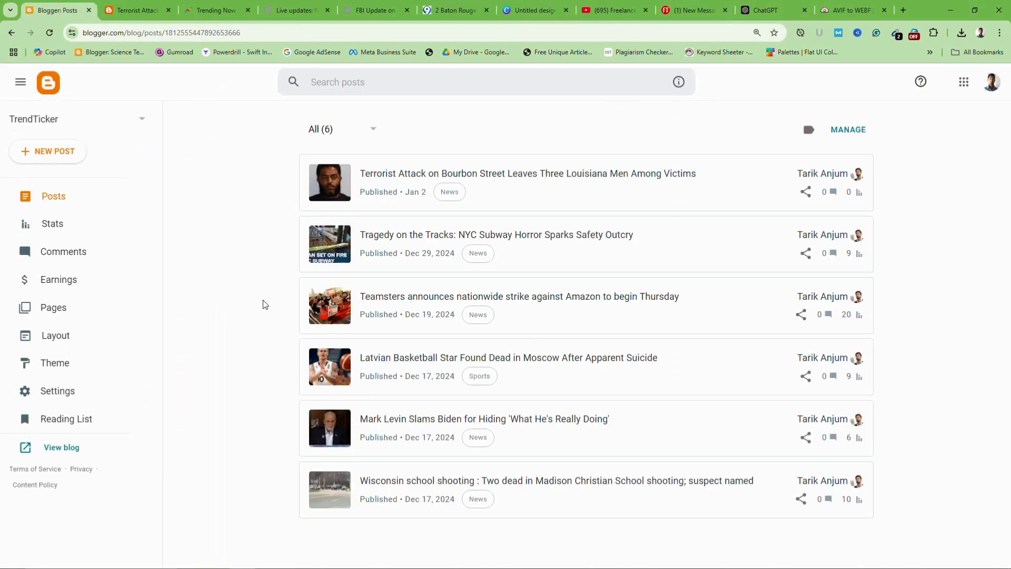
left_click(138, 13)
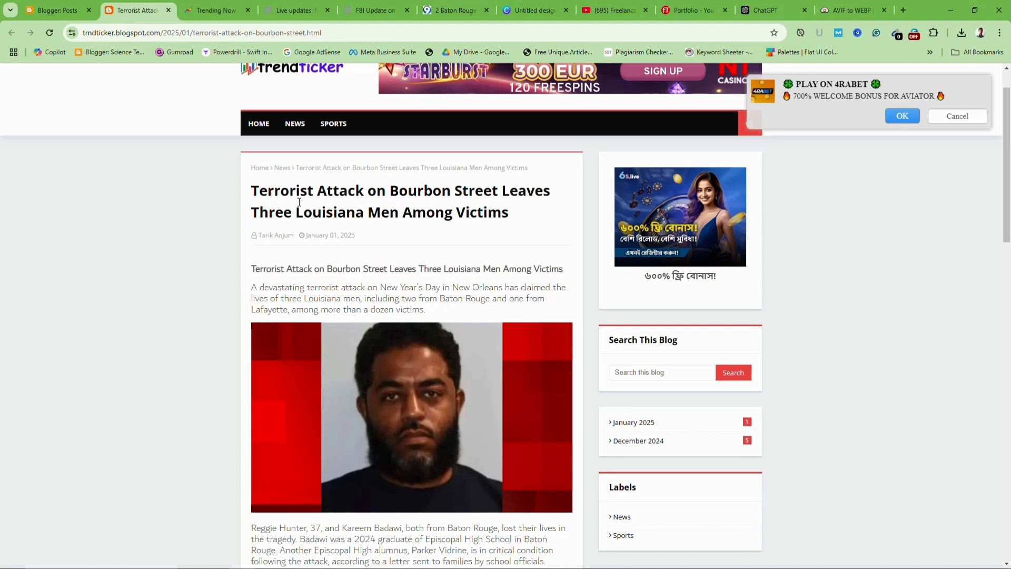
left_click_drag(252, 190, 533, 217)
key("ctrl+c")
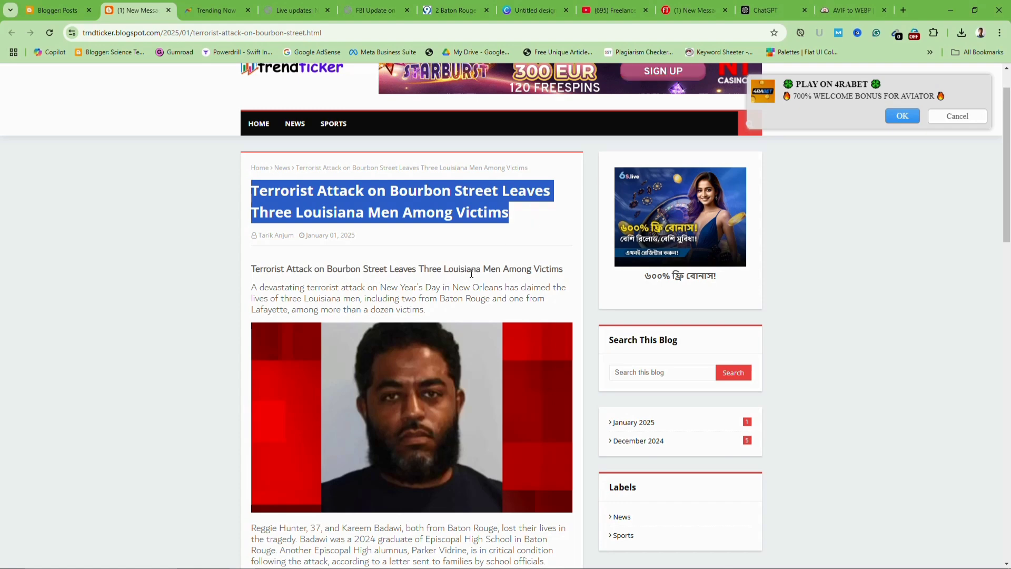
left_click(543, 11)
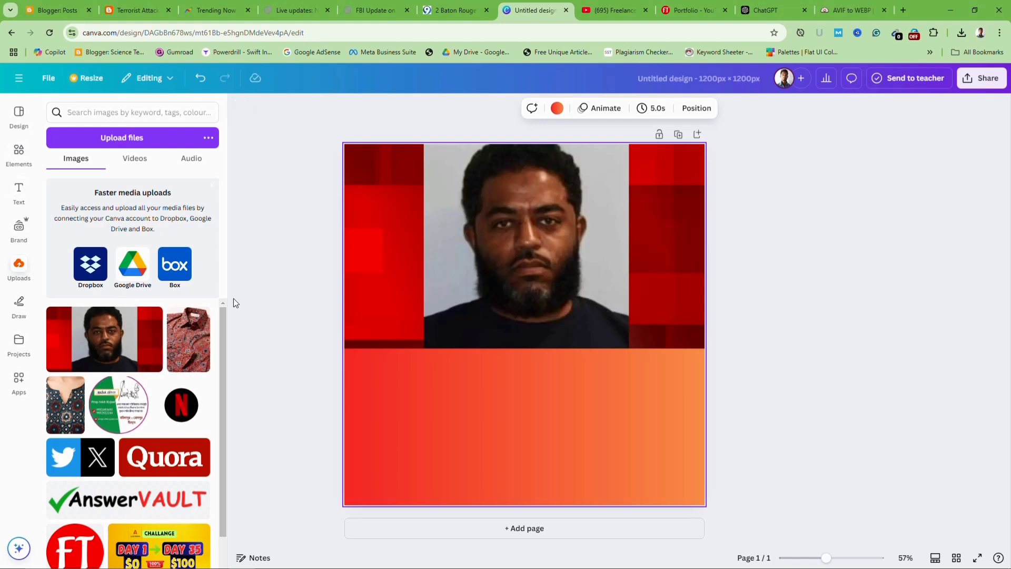
Add a heading containing 'Terrorist Attack on Bourbon Street Leaves Three Louisiana Men Among Victims'
left_click(24, 197)
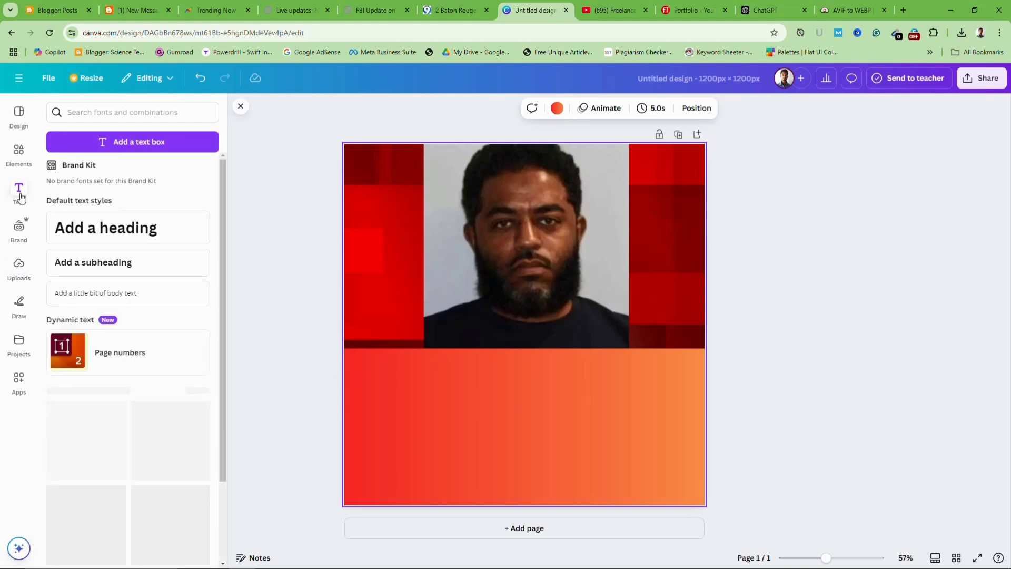
left_click(103, 238)
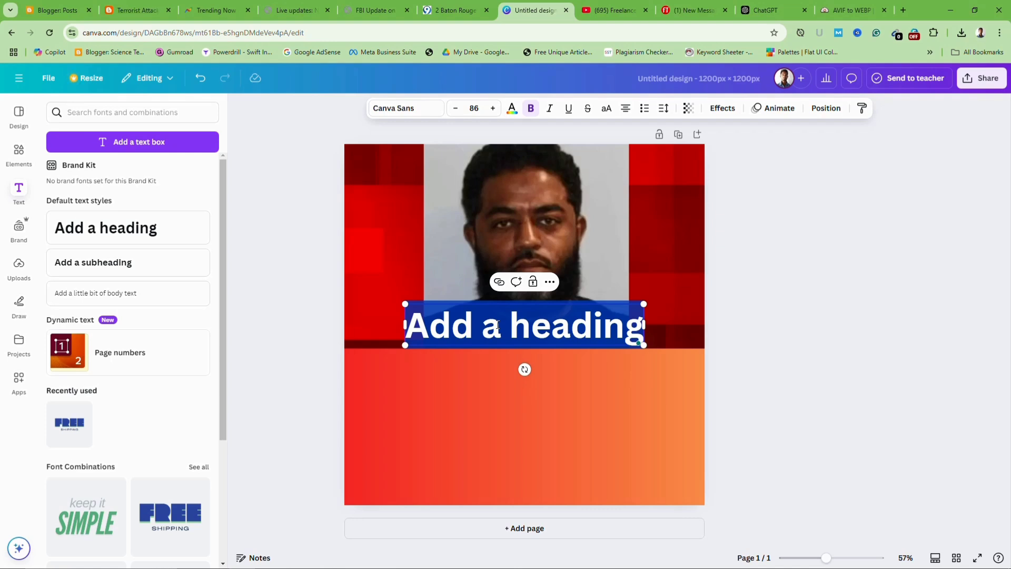
key("ctrl+v")
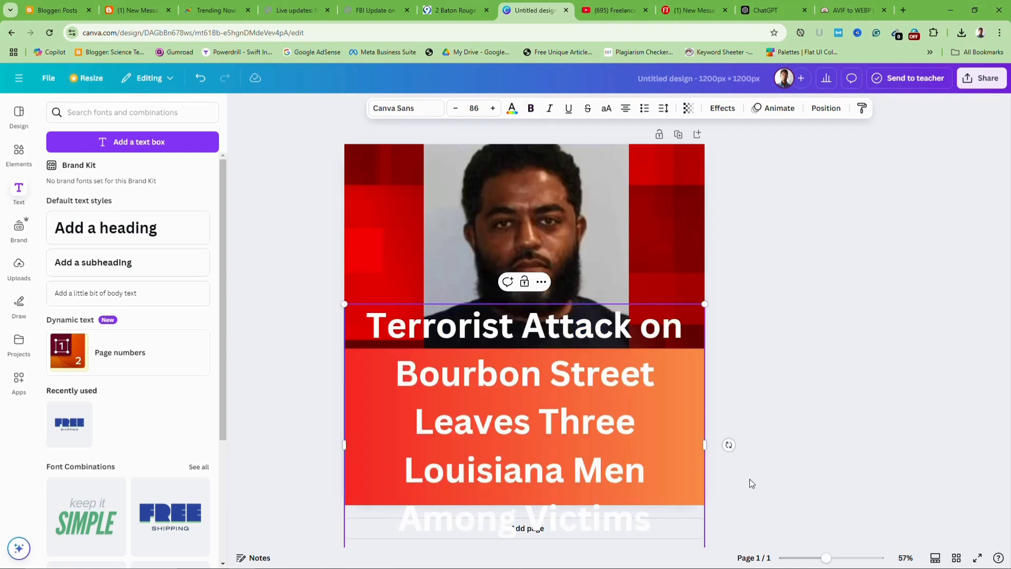
Resize the headline box and move it down onto the orange gradient area
left_click_drag(729, 444, 856, 424)
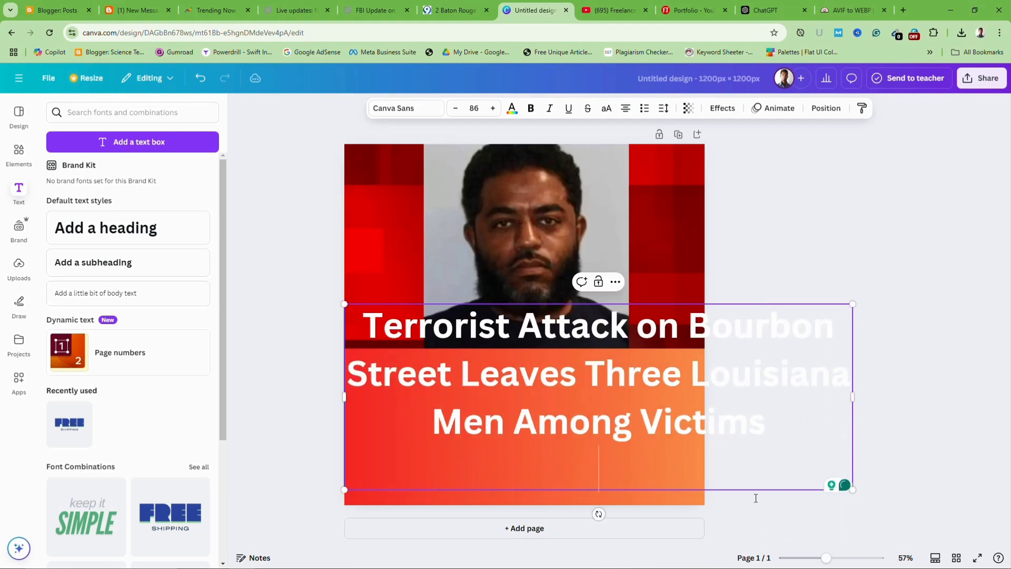
left_click(785, 501)
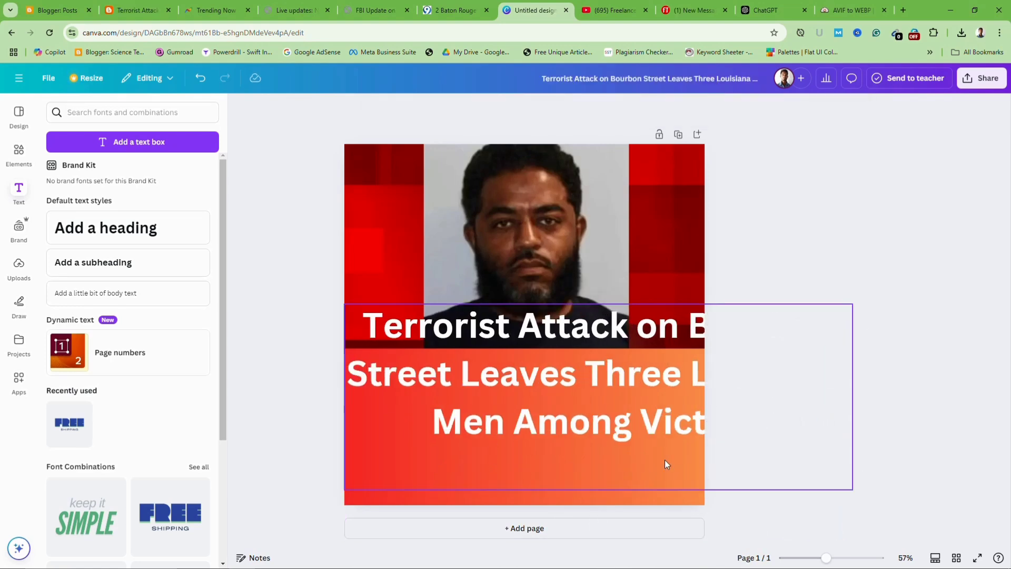
left_click(630, 425)
left_click_drag(852, 489, 677, 425)
left_click_drag(571, 358, 584, 423)
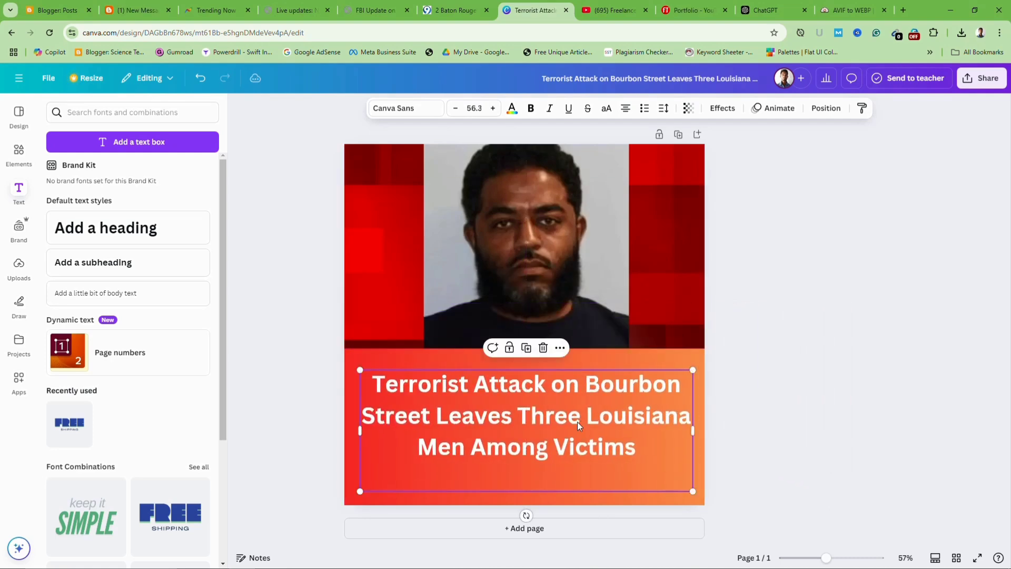
double_click(564, 419)
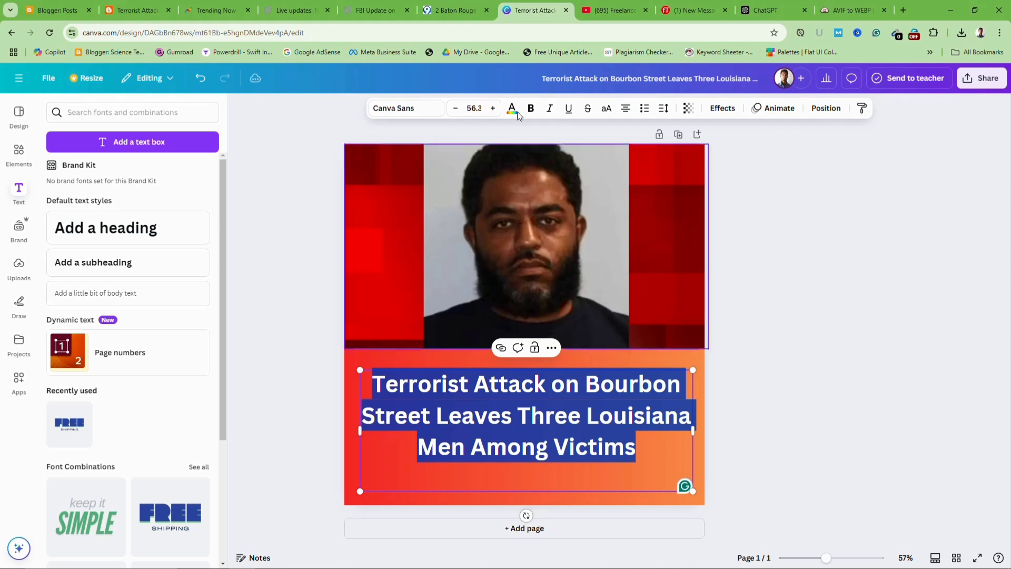
Give the headline a black outline effect with thickness 94
left_click(722, 108)
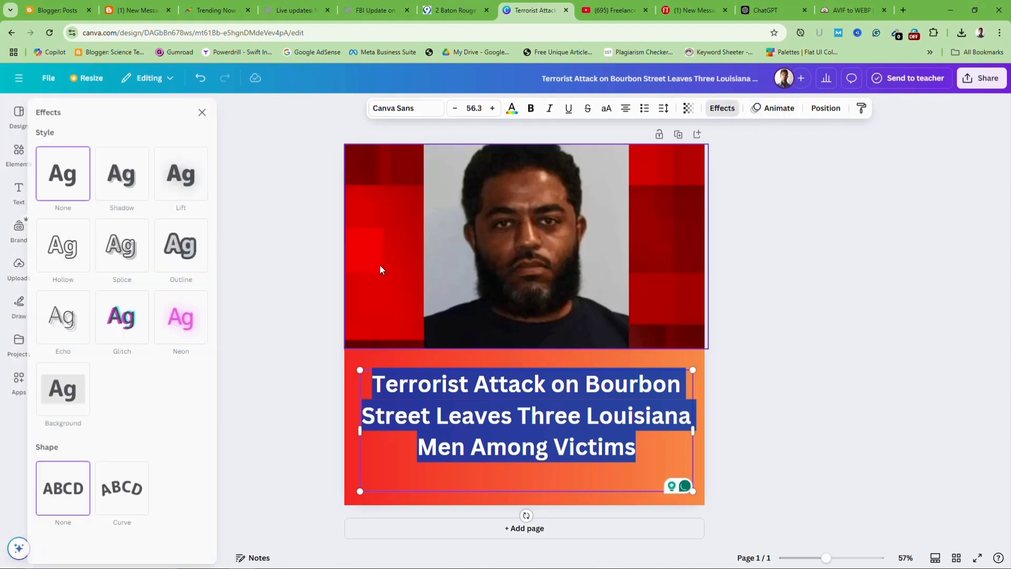
left_click(197, 260)
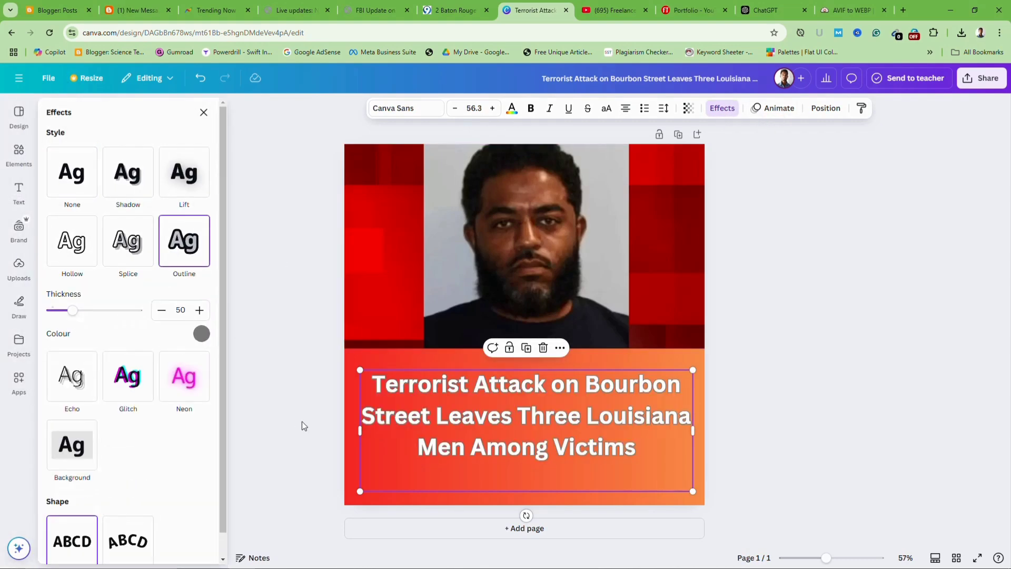
left_click(201, 334)
left_click(54, 501)
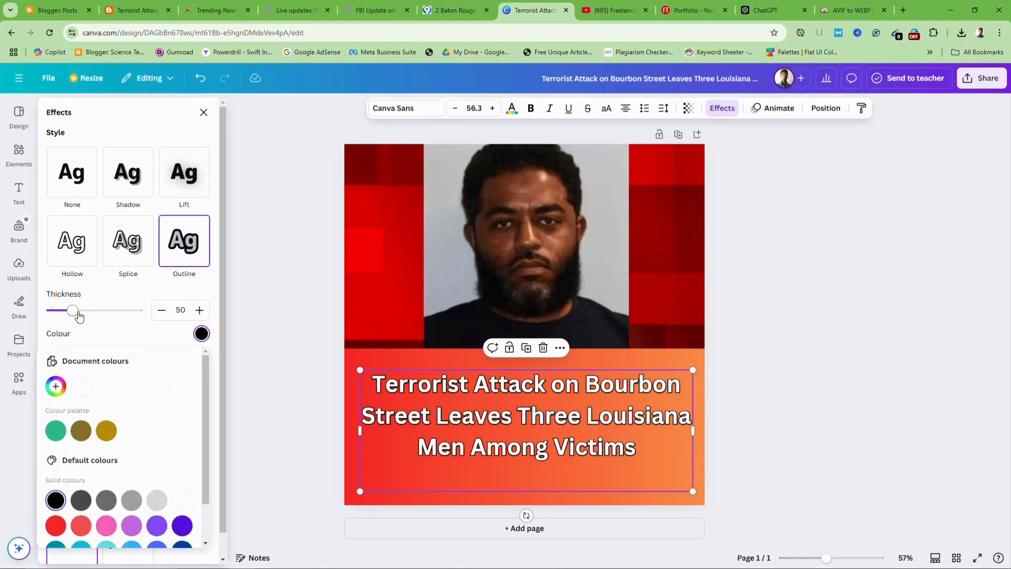
left_click_drag(77, 314, 93, 313)
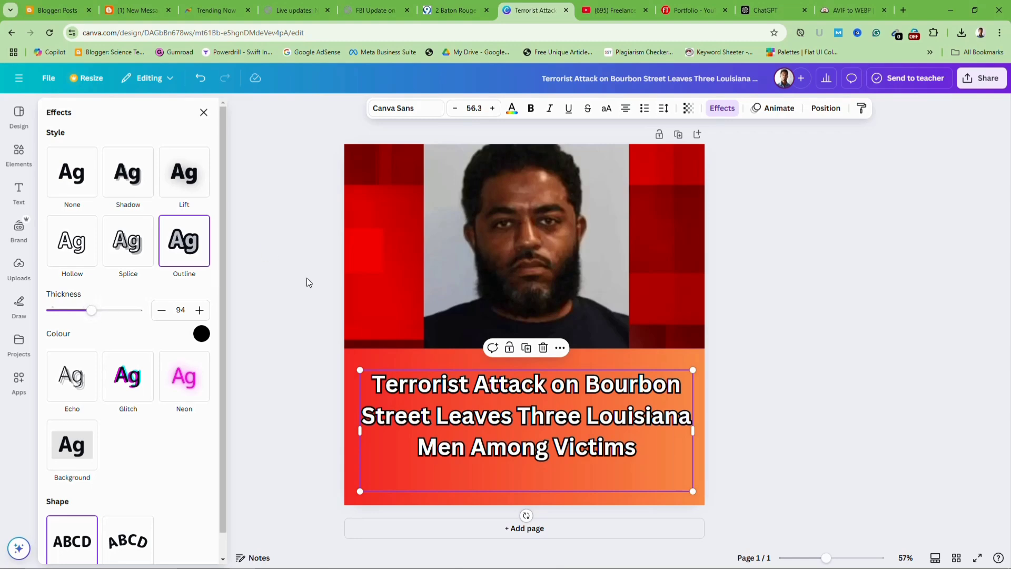
Set the headline font to Baloo Da and enlarge it to size 61.1, aligned left
left_click(402, 108)
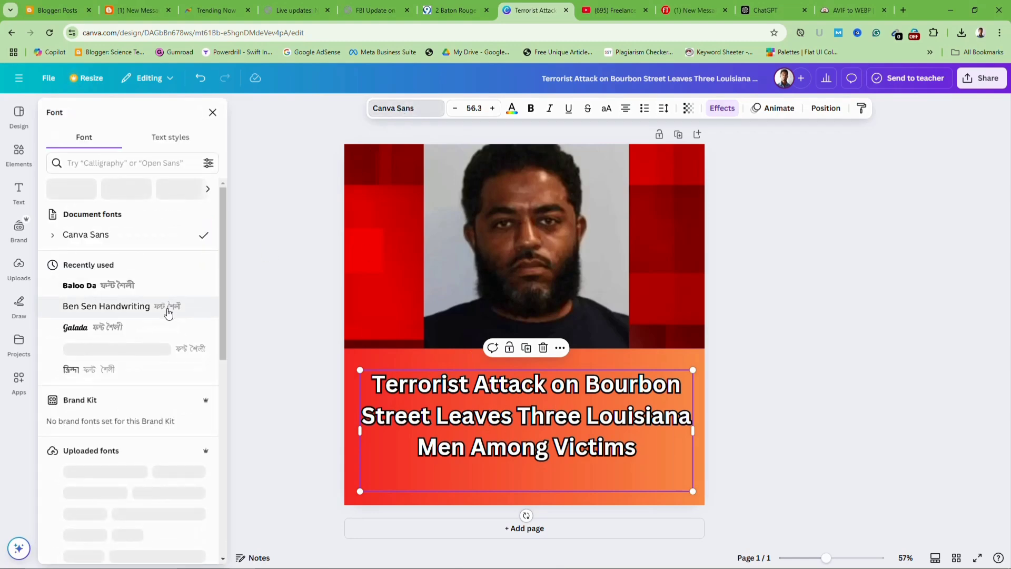
left_click(87, 290)
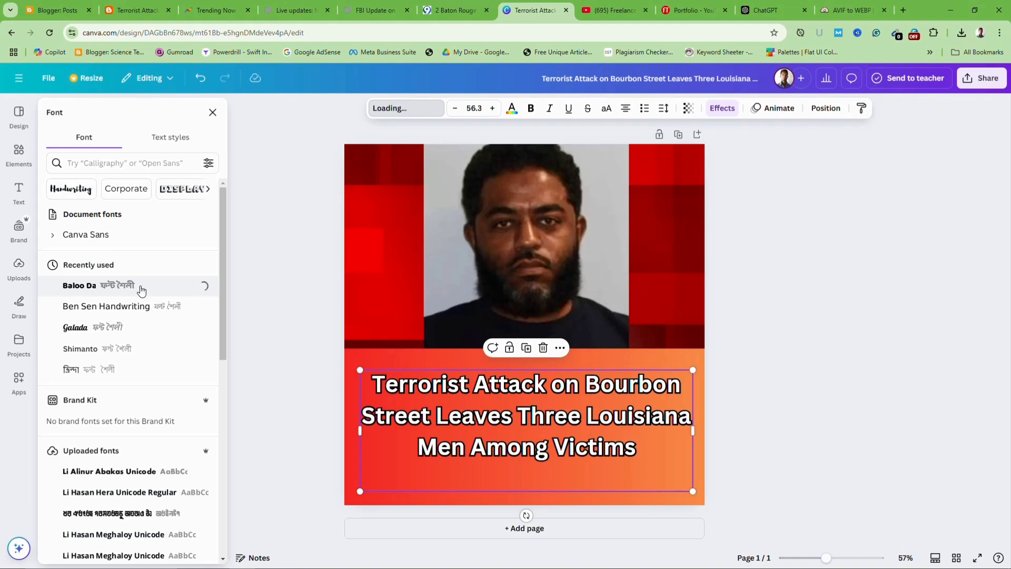
scroll(150, 334, "down", 2)
scroll(149, 329, "up", 2)
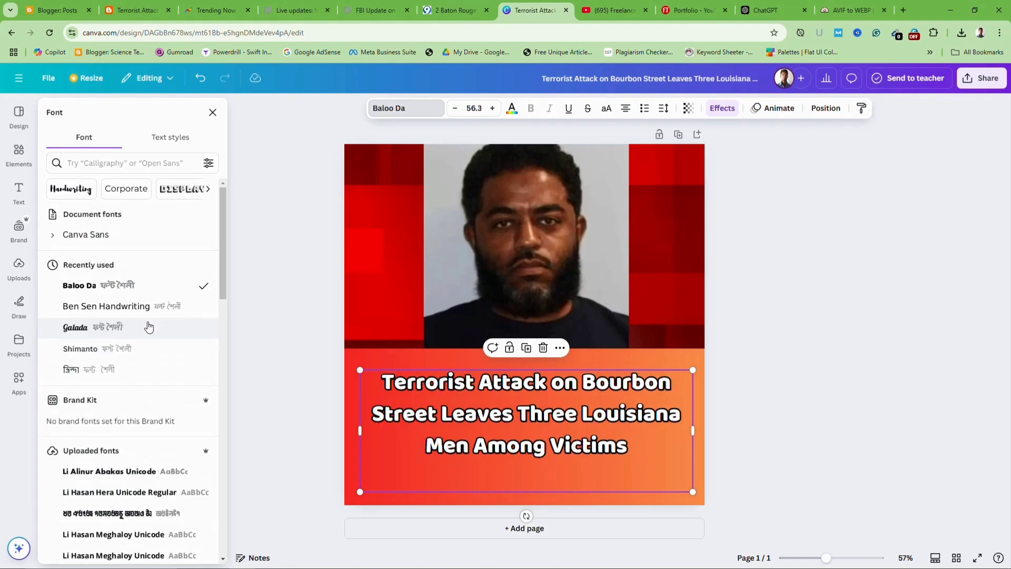
scroll(149, 327, "down", 5)
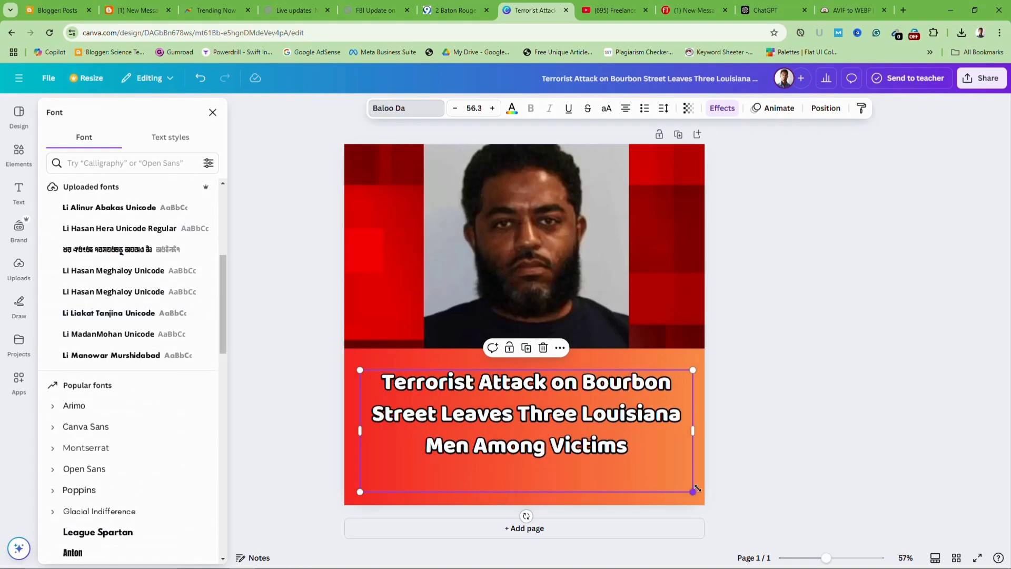
mouse_move(694, 491)
left_mouse_down()
mouse_move(720, 501)
mouse_move(709, 500)
left_mouse_up()
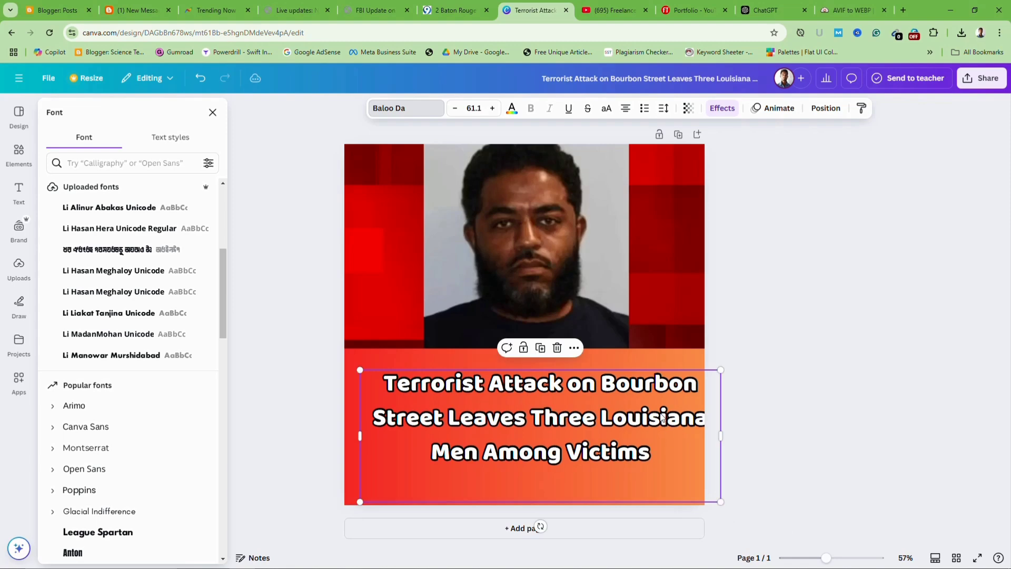
left_click_drag(651, 411, 644, 412)
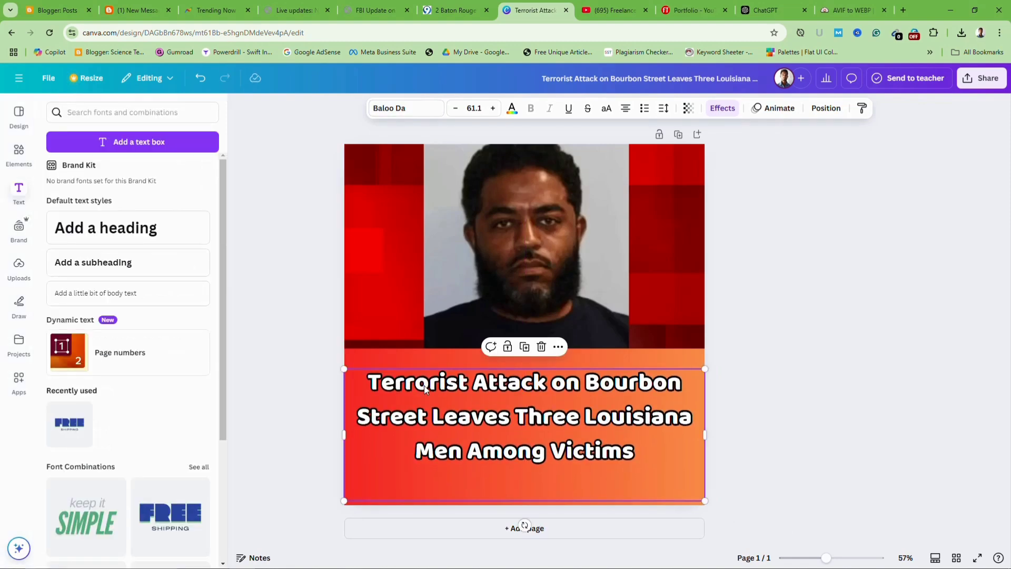
left_click(286, 318)
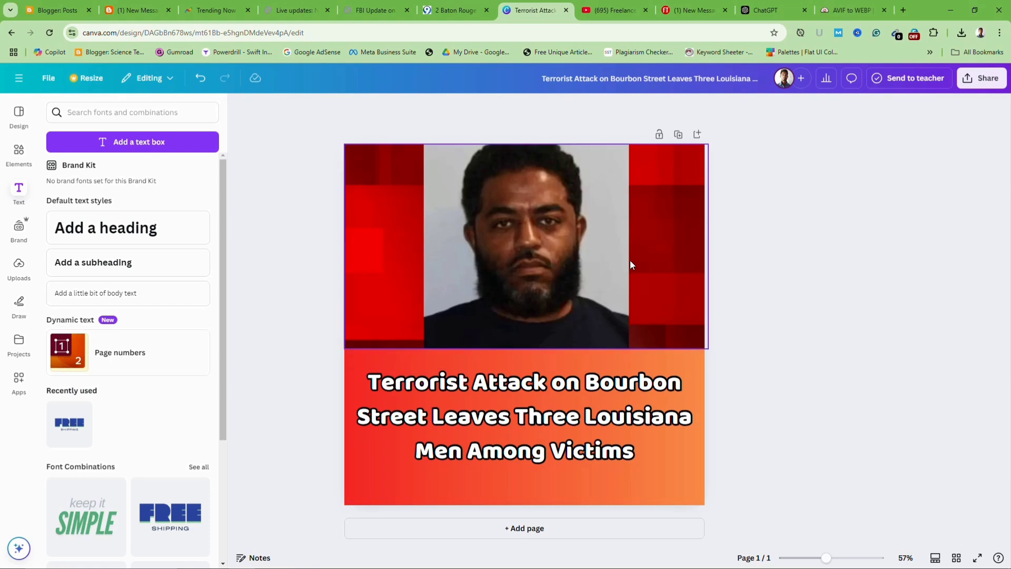
Download the thumbnail as a 1200 × 1200 PNG, then bring the Tumblr Chrome window forward
left_click(980, 80)
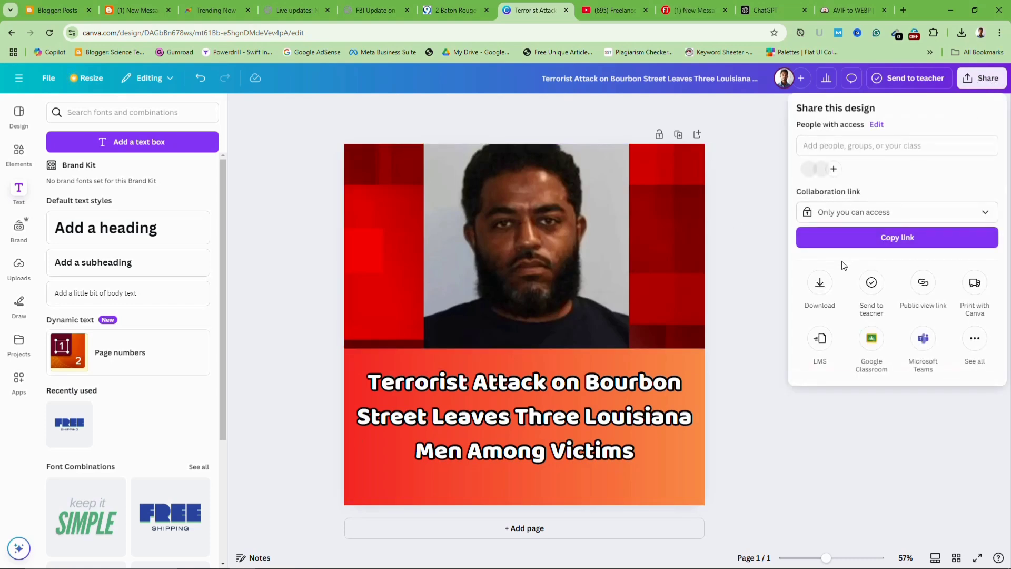
left_click(823, 290)
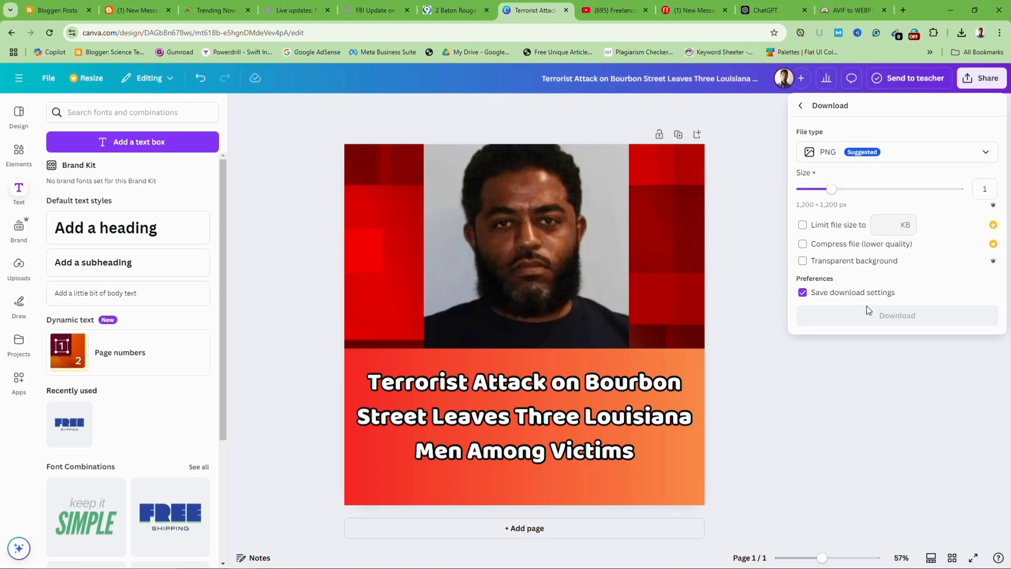
left_click(897, 318)
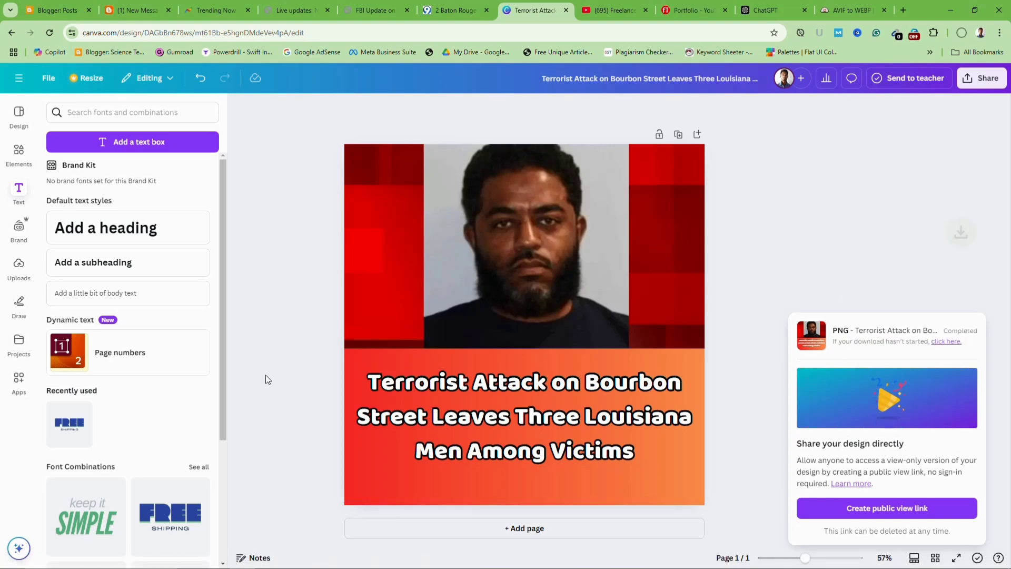
mouse_move(509, 557)
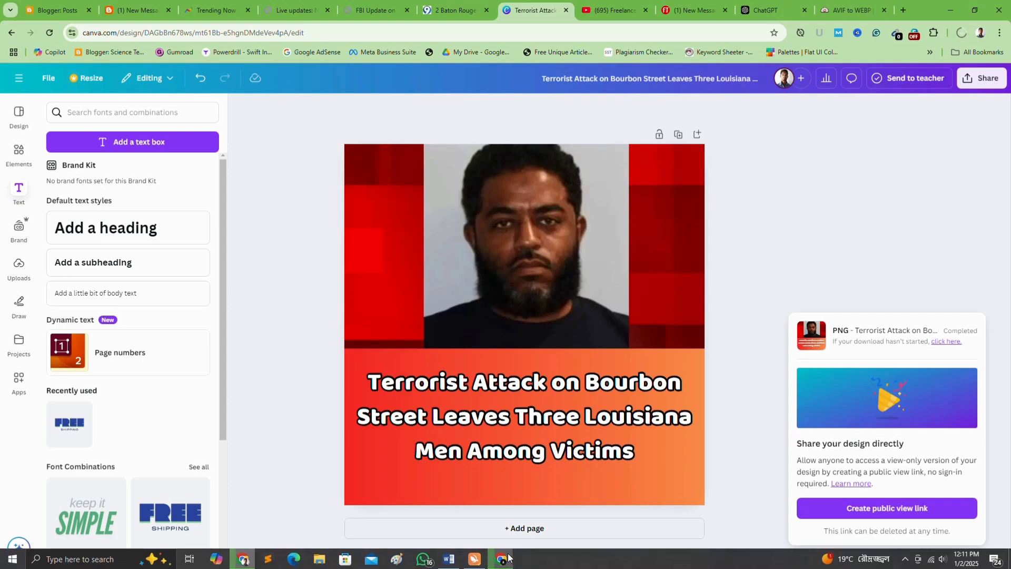
left_click(502, 563)
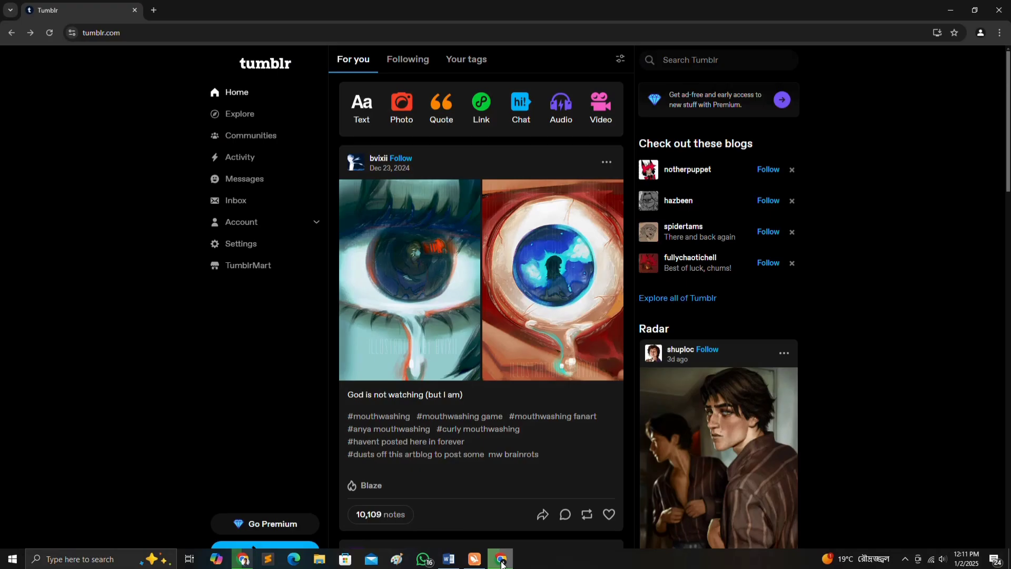
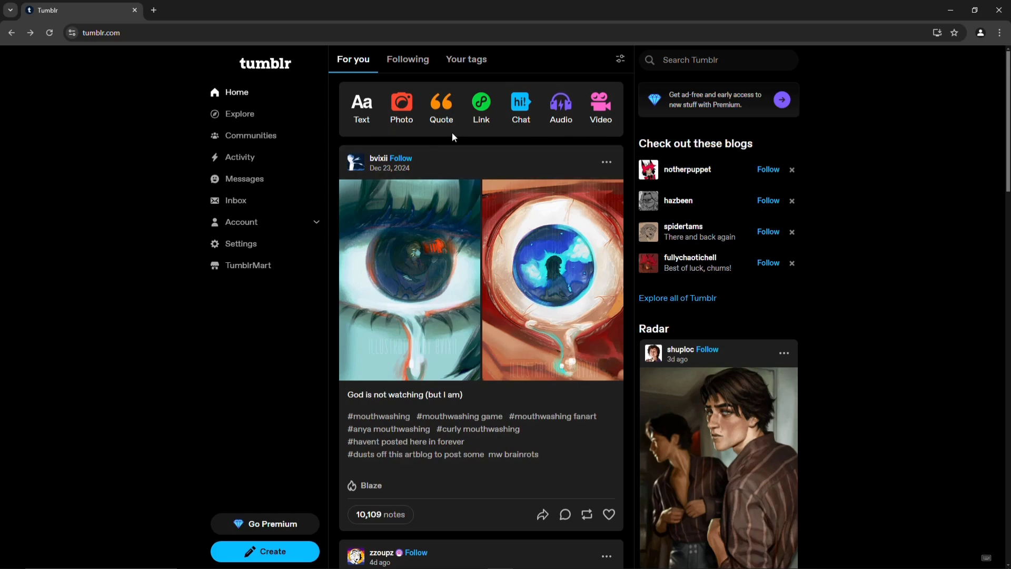
Start a new Tumblr photo post after checking Chrome's recent downloads in the Canva window
left_click(401, 112)
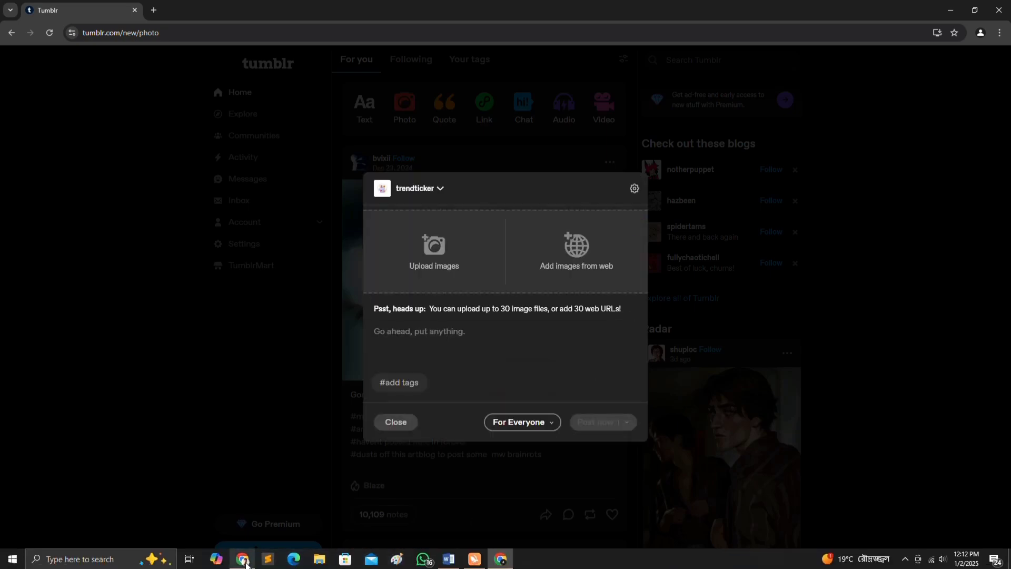
left_click(243, 562)
left_click(962, 32)
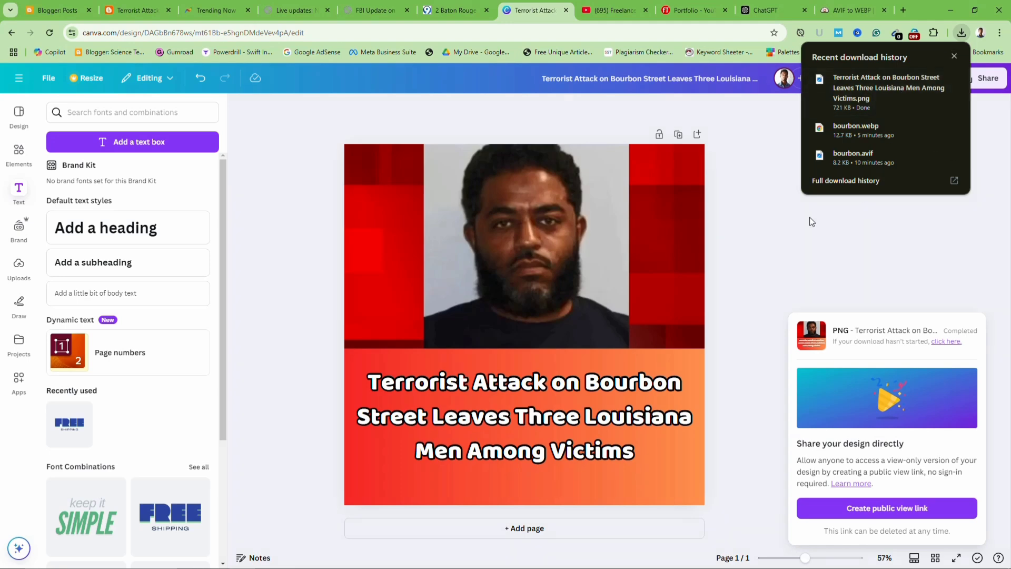
left_click(867, 106)
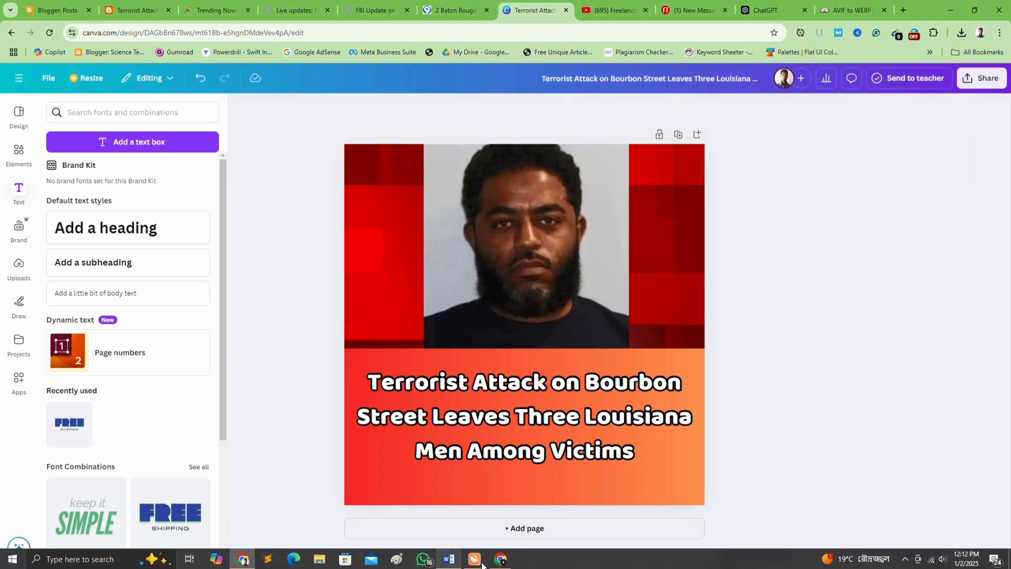
left_click(500, 560)
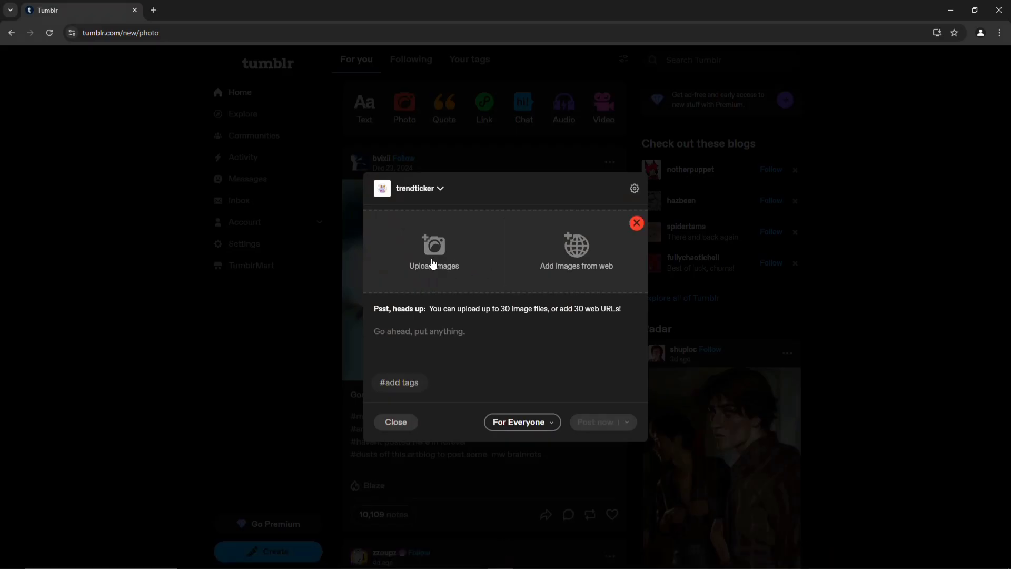
Upload 'Terrorist Attack on Bourbon Street Leaves Three Louisiana Men Among Victims.png' from D:\Downloads into the post
left_click(434, 264)
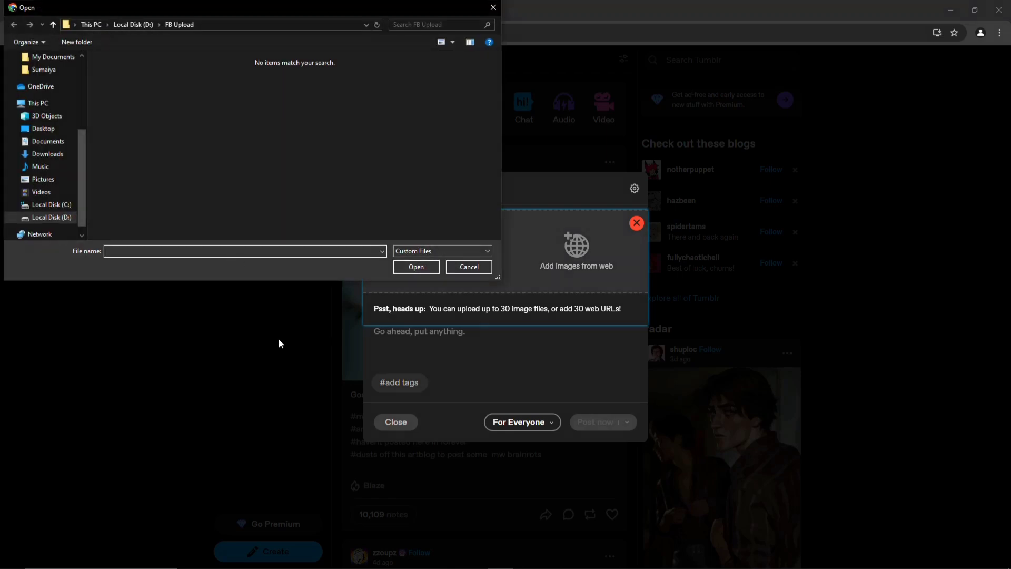
left_click(61, 222)
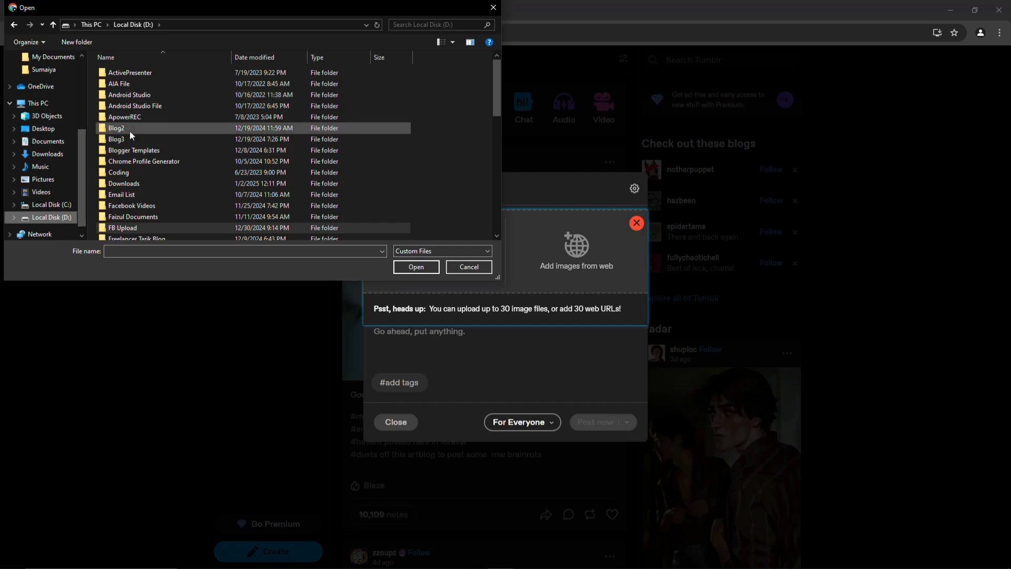
double_click(134, 184)
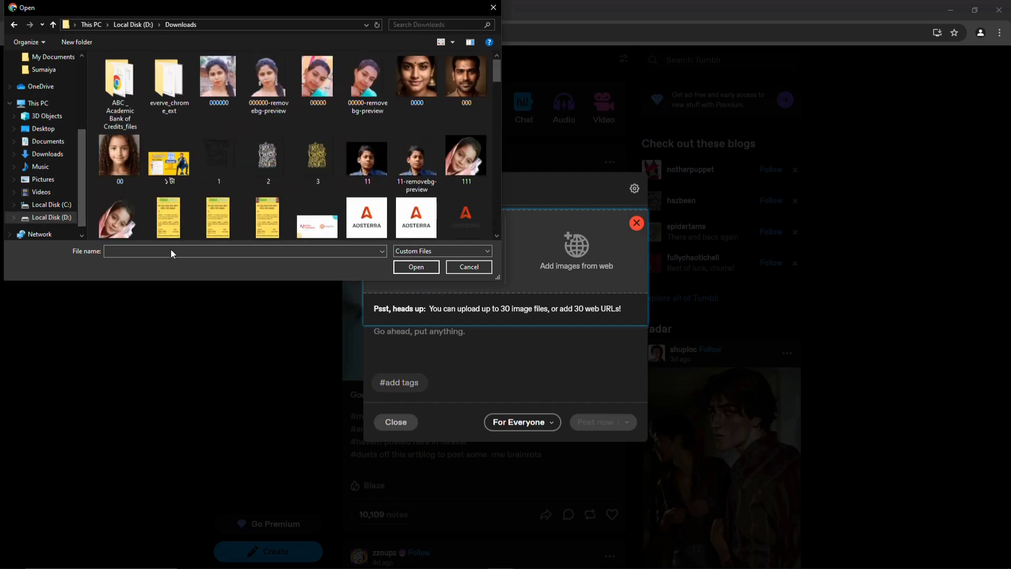
left_click(221, 559)
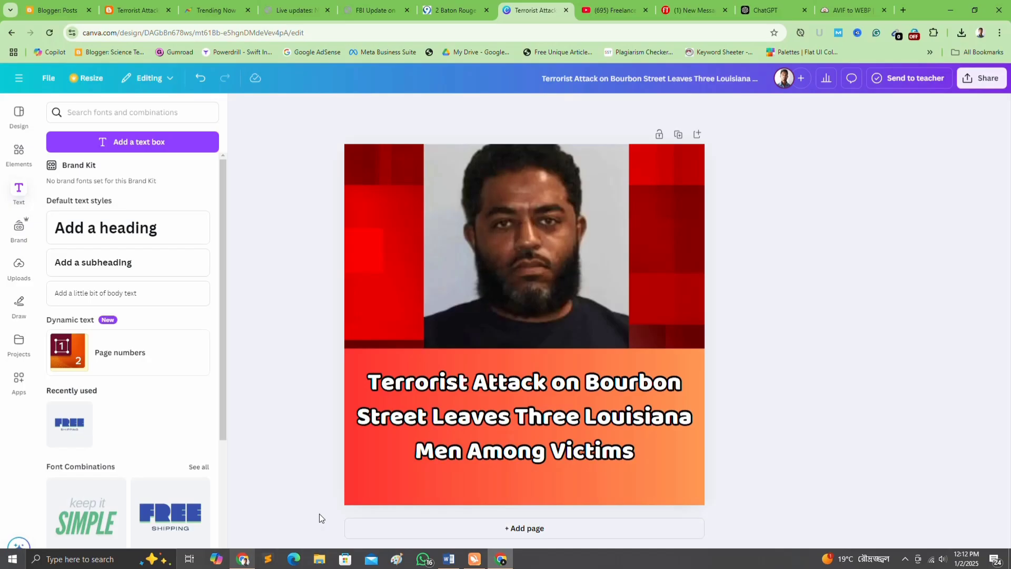
left_click(959, 34)
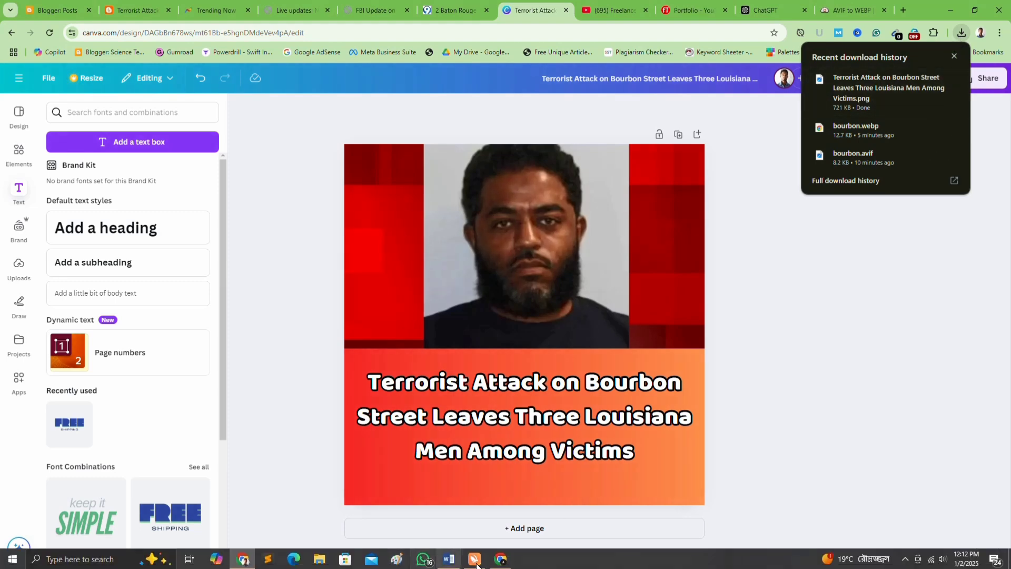
left_click(475, 559)
type("t")
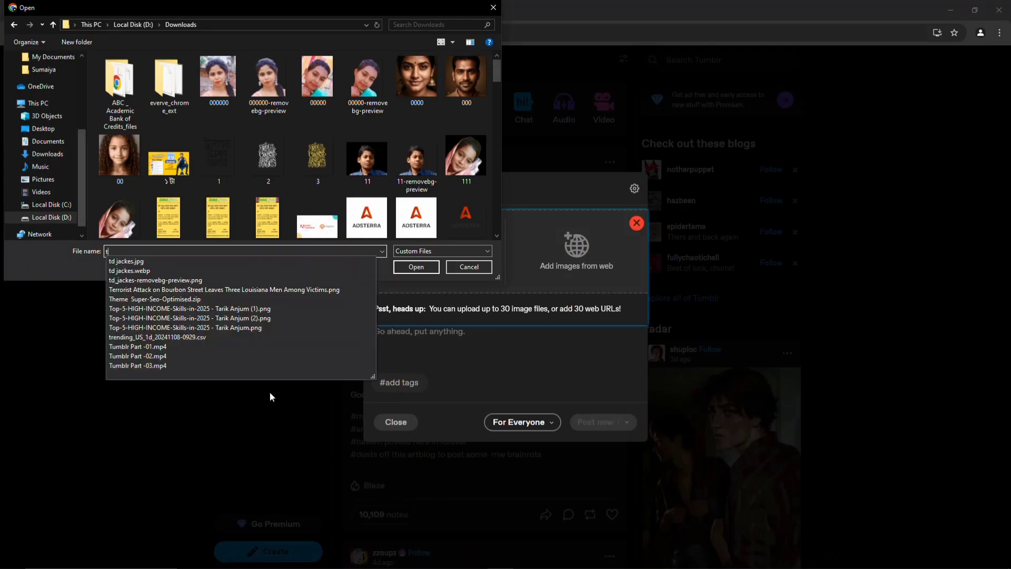
type("err")
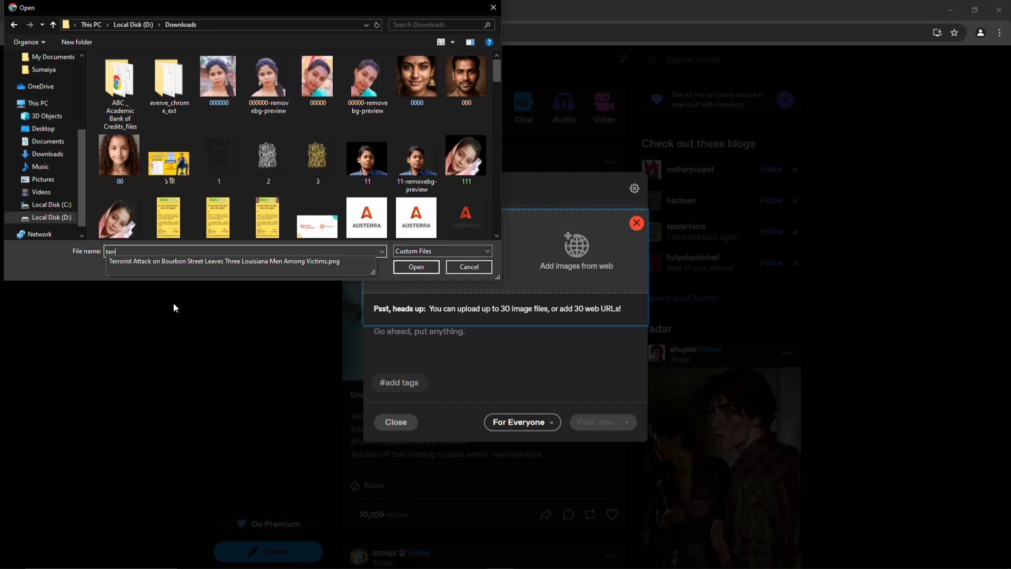
left_click(162, 259)
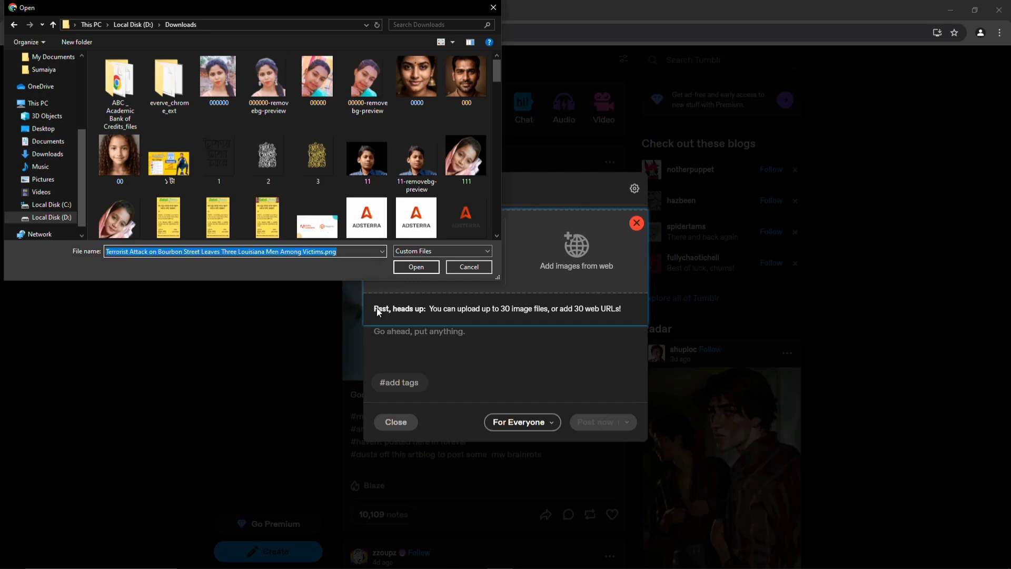
left_click(416, 267)
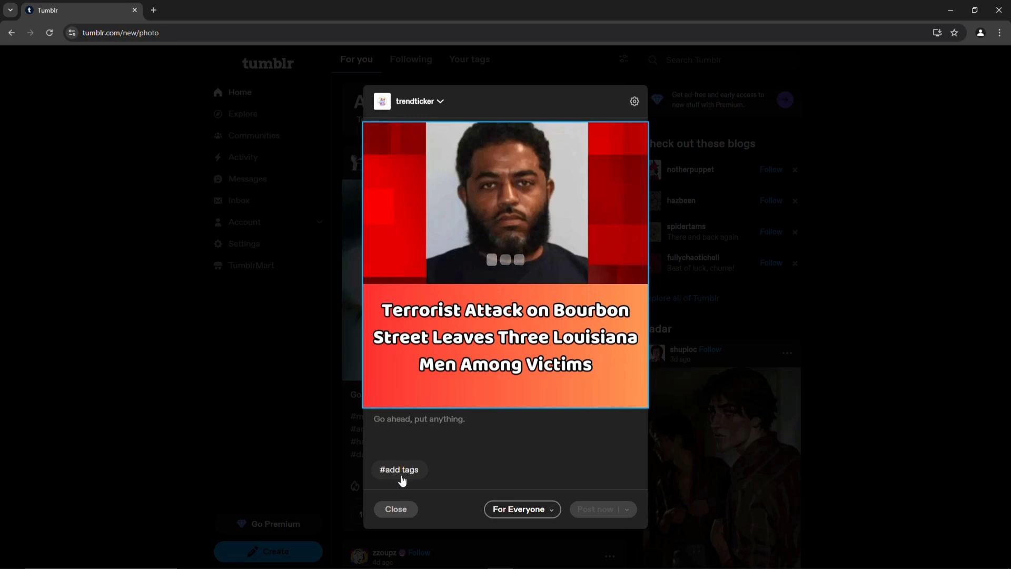
mouse_move(278, 566)
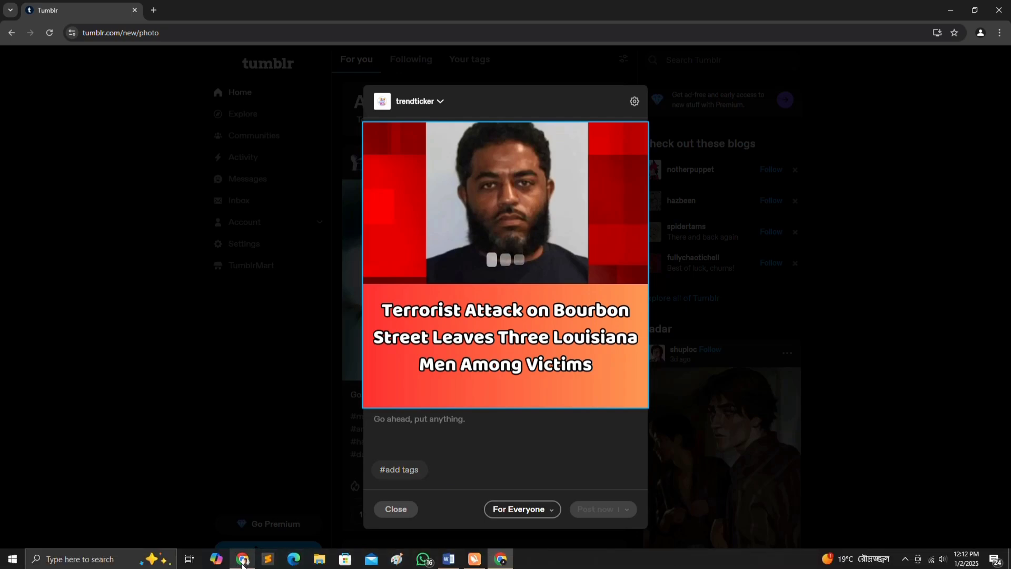
left_click(242, 559)
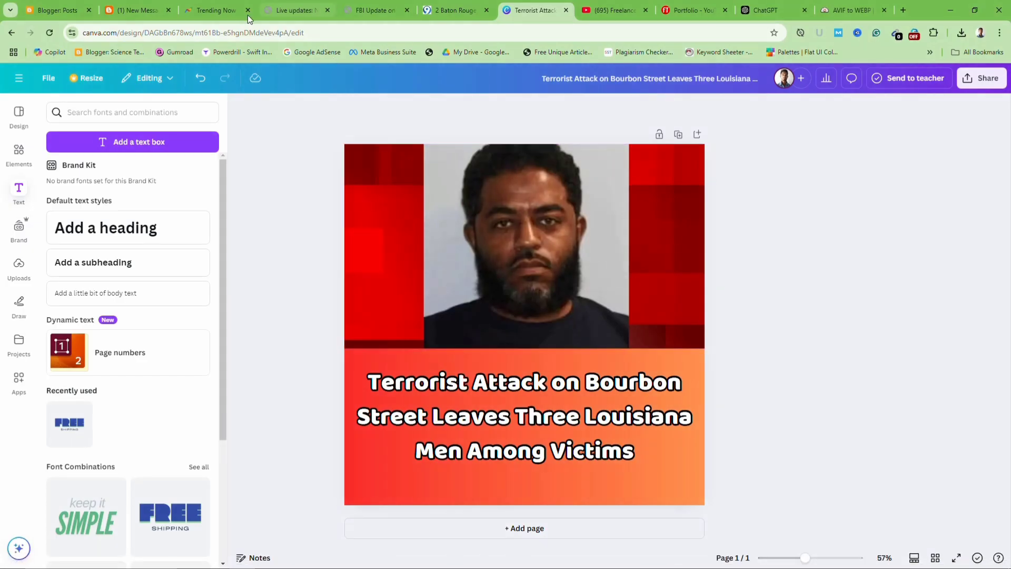
left_click(198, 8)
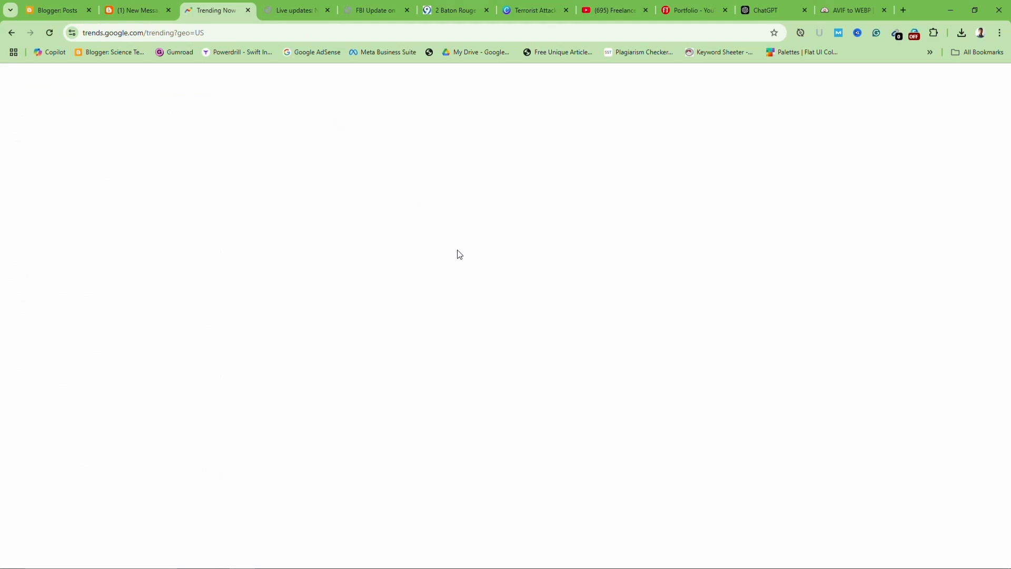
scroll(289, 221, "up", 3)
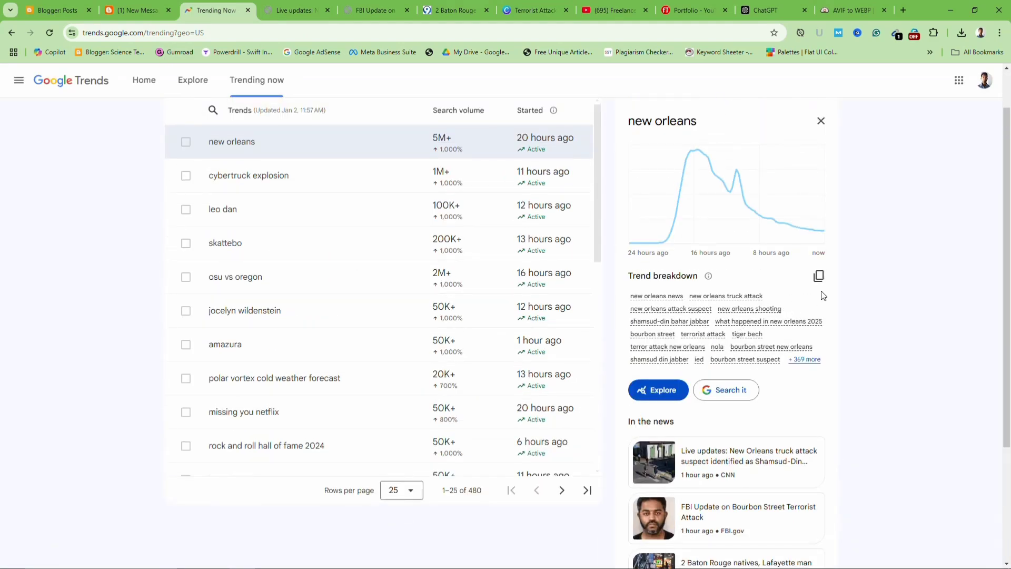
mouse_move(580, 566)
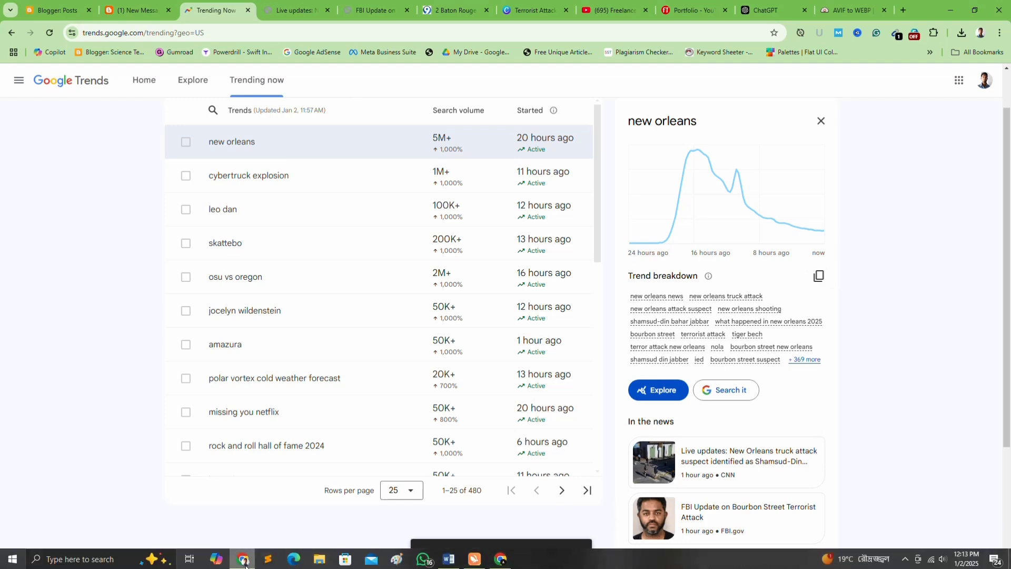
left_click(500, 560)
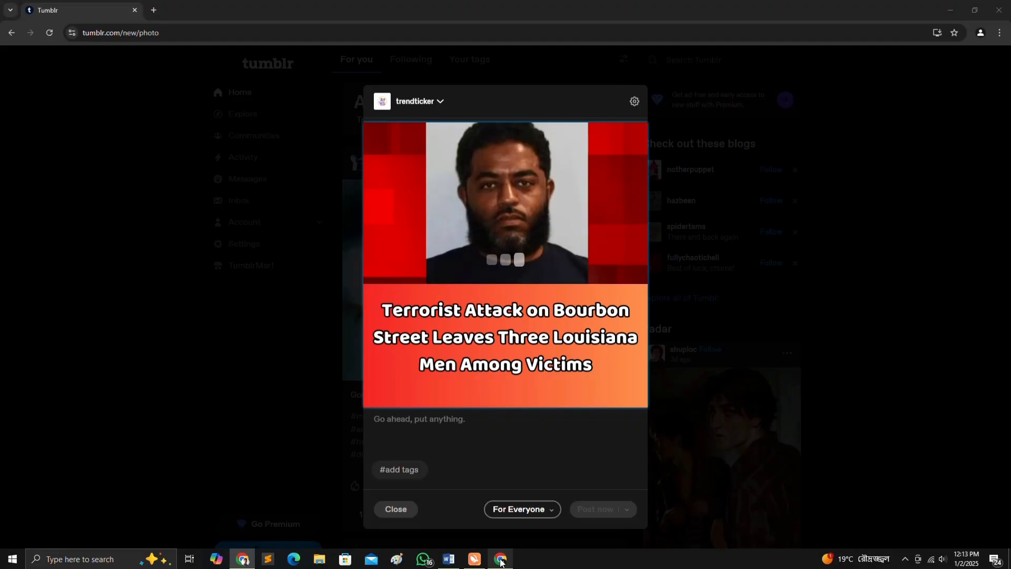
Paste the copied Google Trends keywords as the post's tags
left_click(396, 432)
left_click(403, 469)
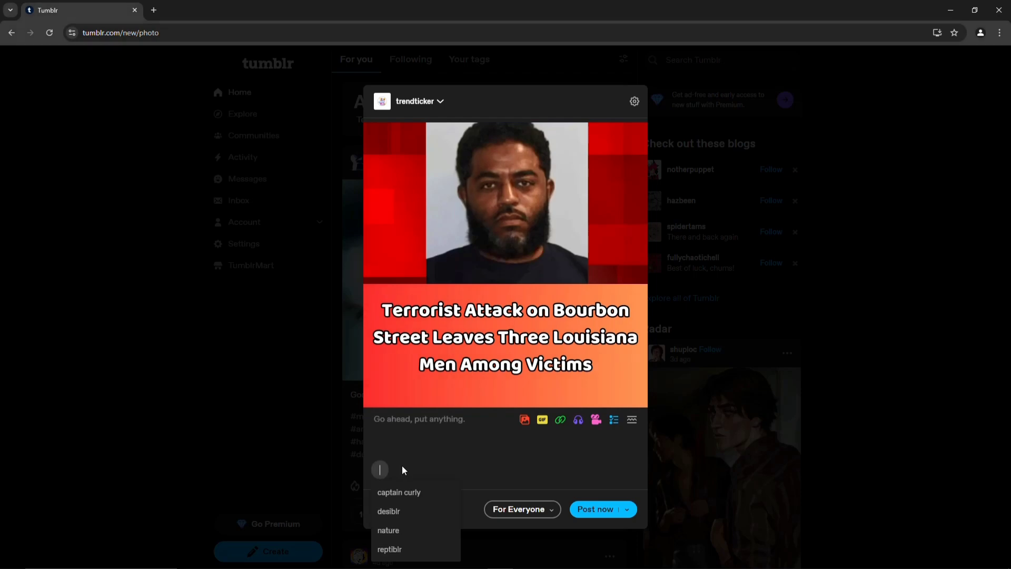
key("ctrl+v")
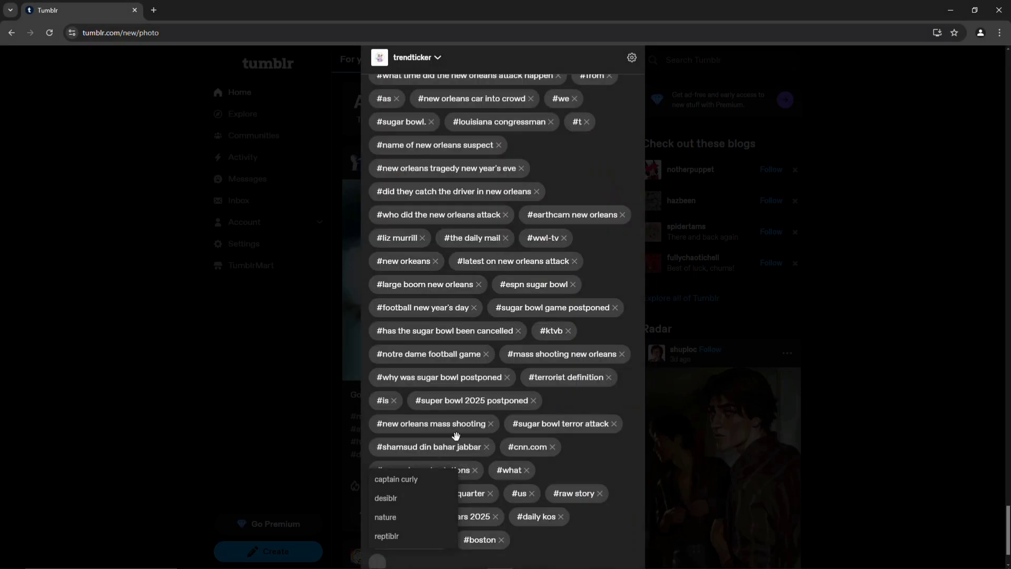
Delete unwanted tags: #wdsu news, #wwl-tv, #the daily mail, misspelled #new orkeans and one more
scroll(548, 391, "up", 1)
scroll(549, 391, "up", 10)
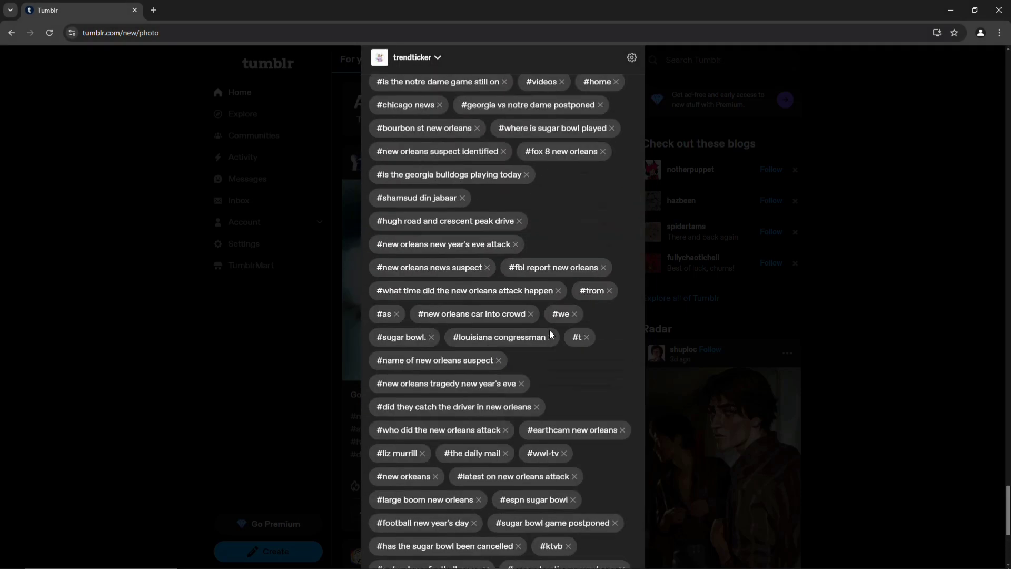
scroll(548, 318, "up", 15)
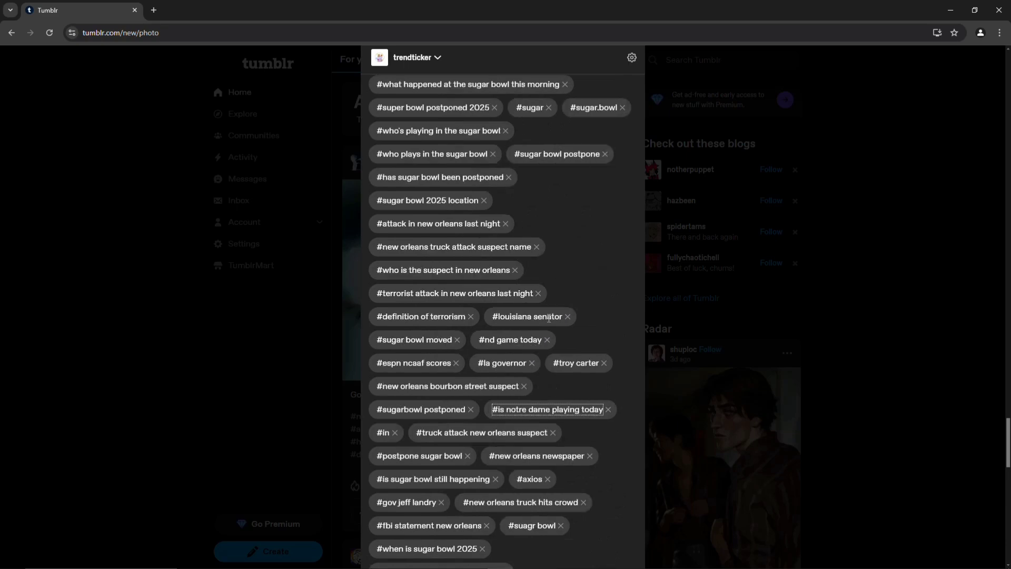
scroll(548, 316, "up", 12)
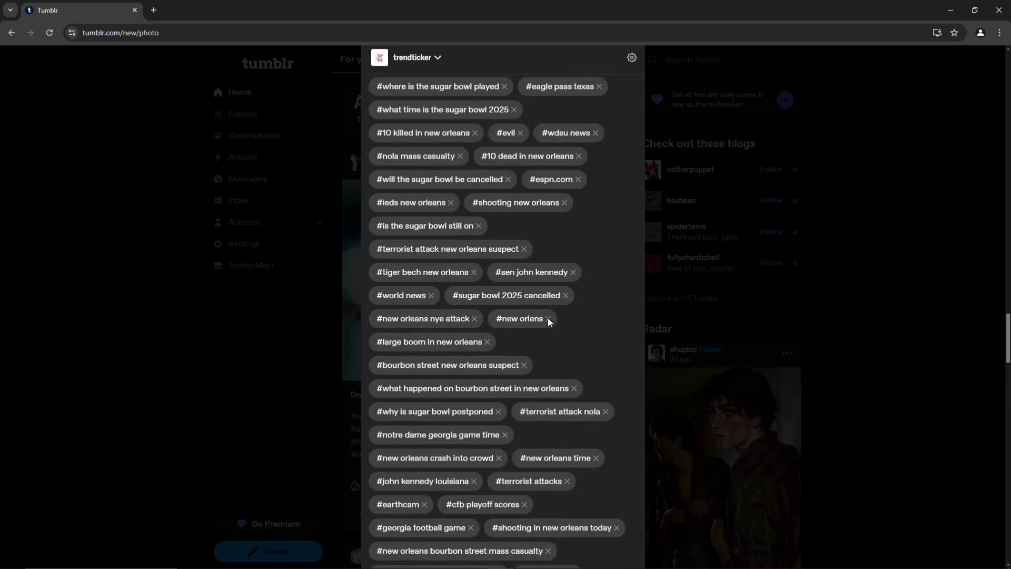
left_click(596, 137)
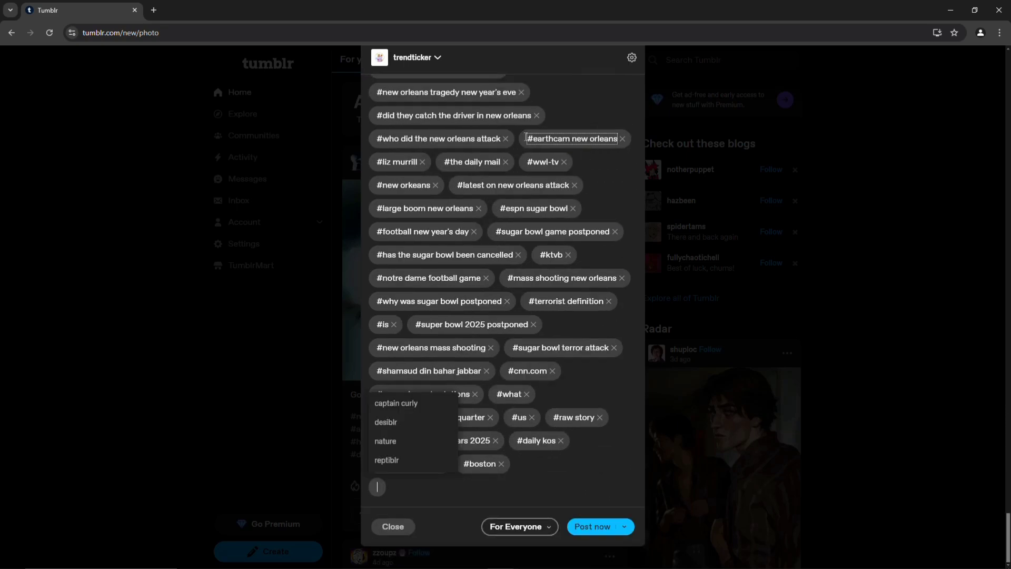
left_click(564, 163)
left_click(507, 162)
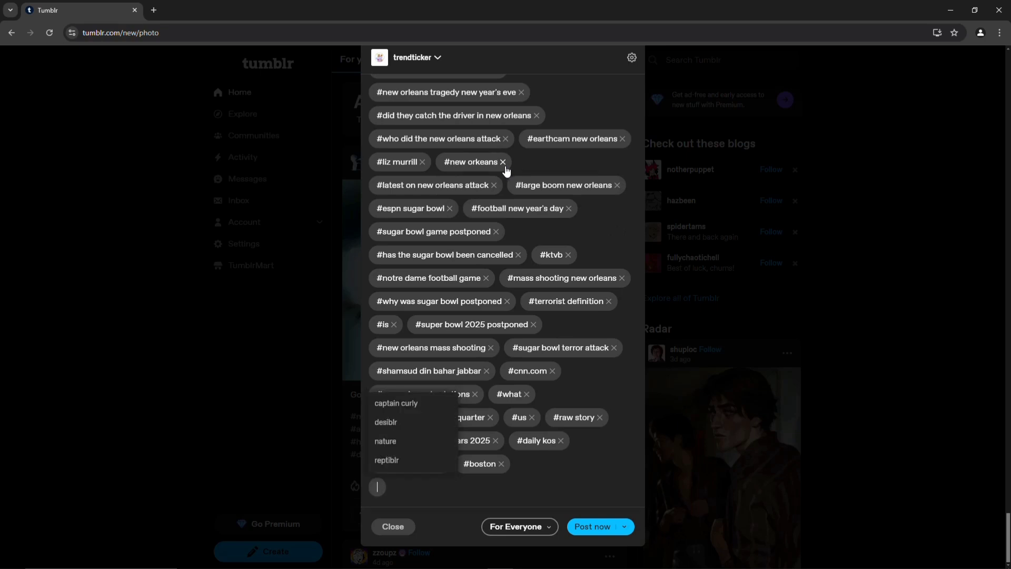
left_click(504, 161)
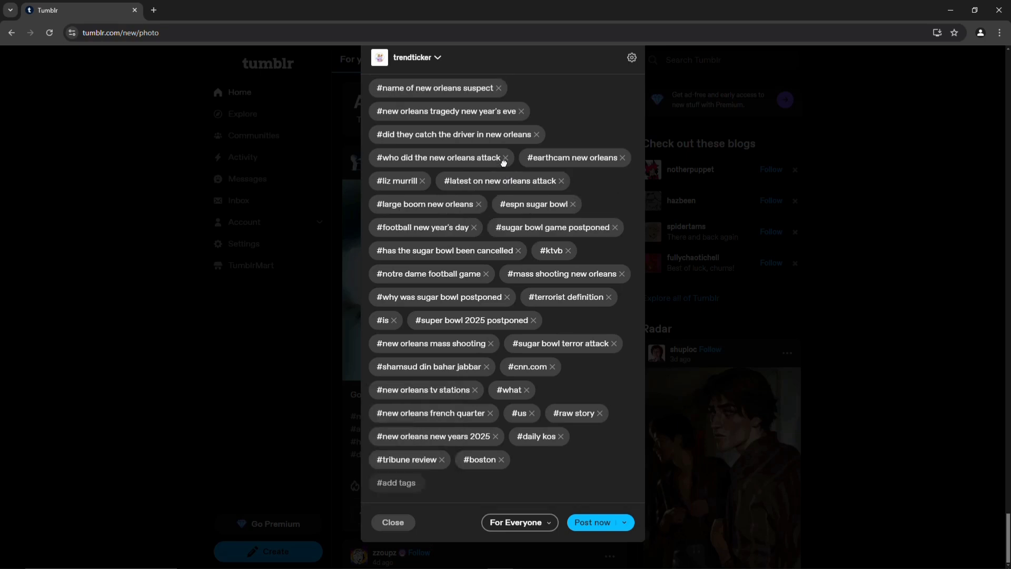
left_click(536, 135)
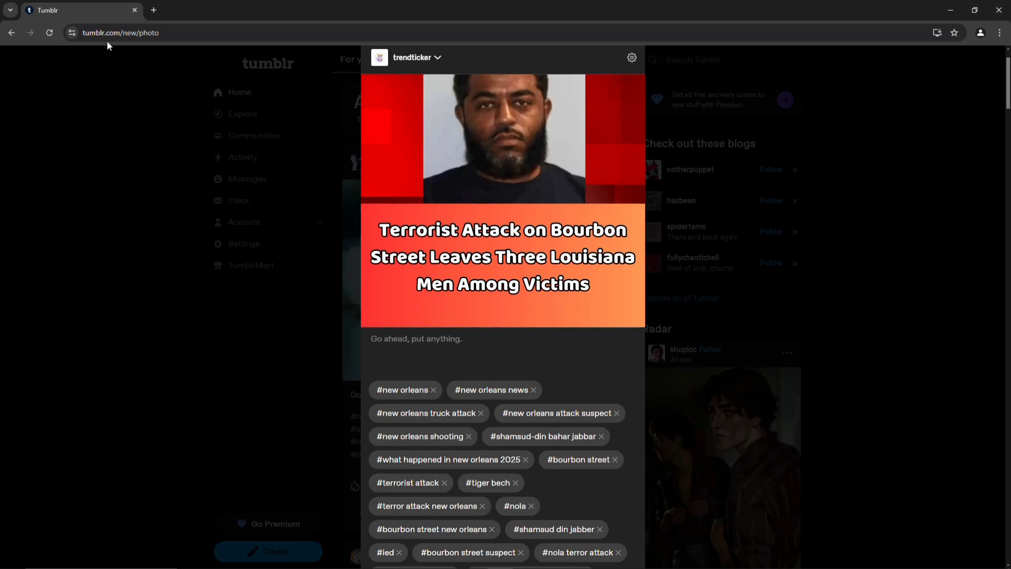
Reload to discard the draft, then attach the Bourbon Street thumbnail PNG found by typing 'terr'
left_click(47, 34)
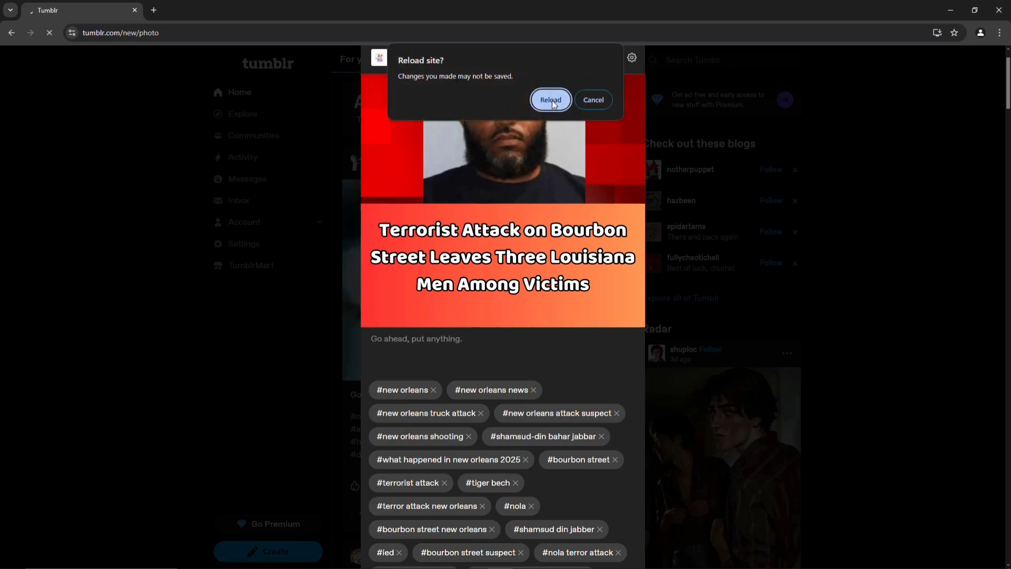
left_click(551, 100)
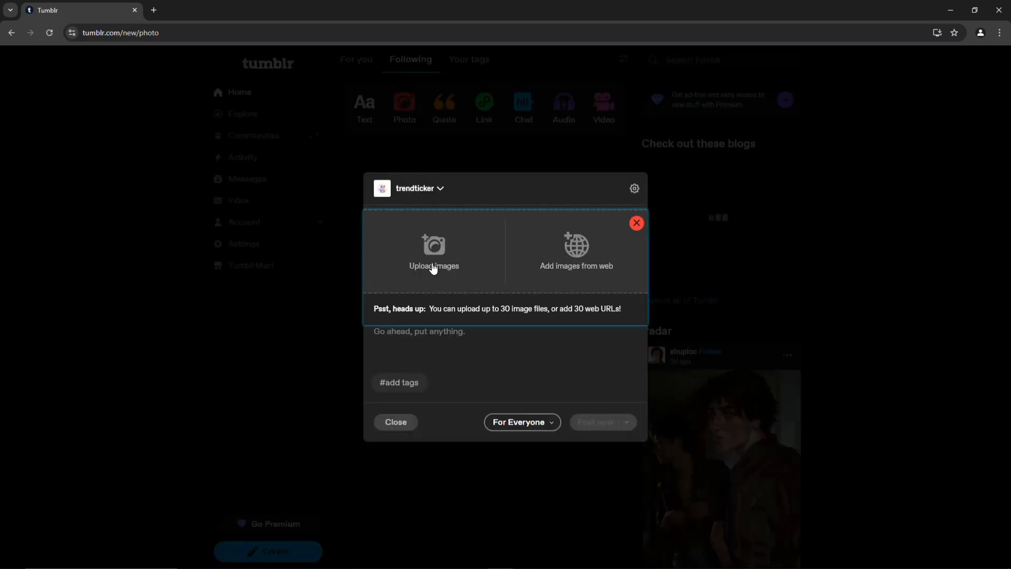
left_click(434, 267)
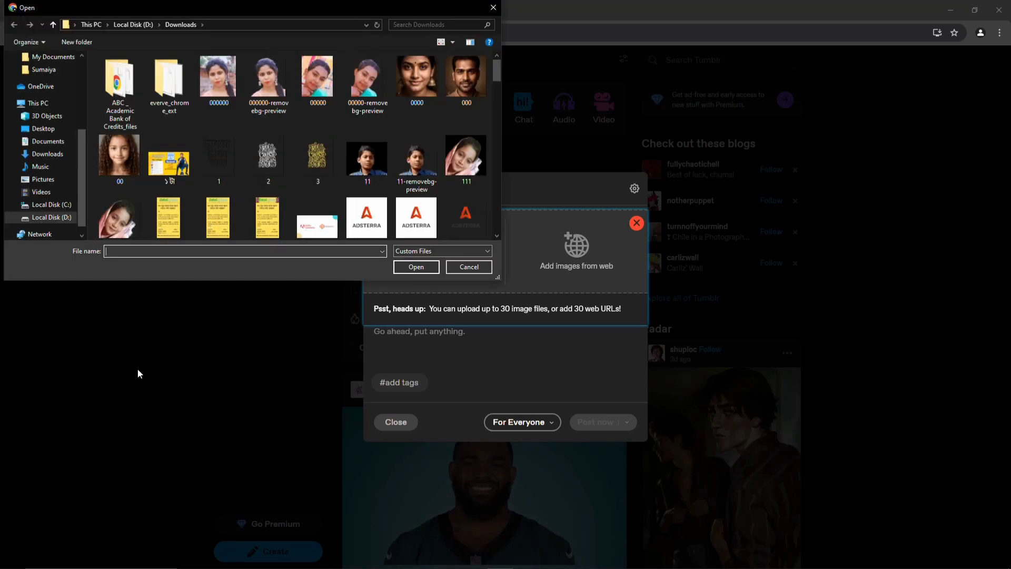
type("terr")
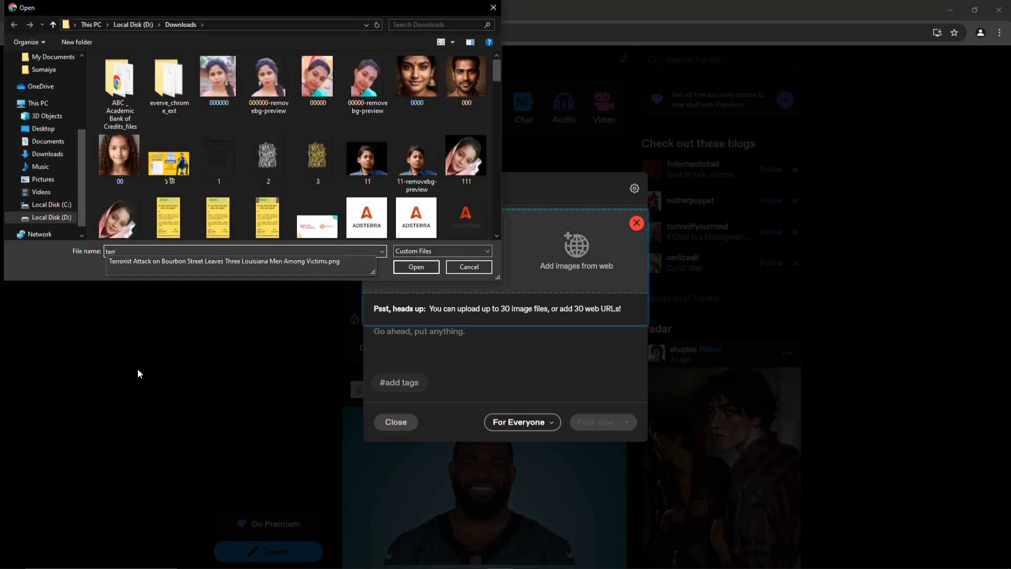
left_click(332, 259)
left_click(411, 270)
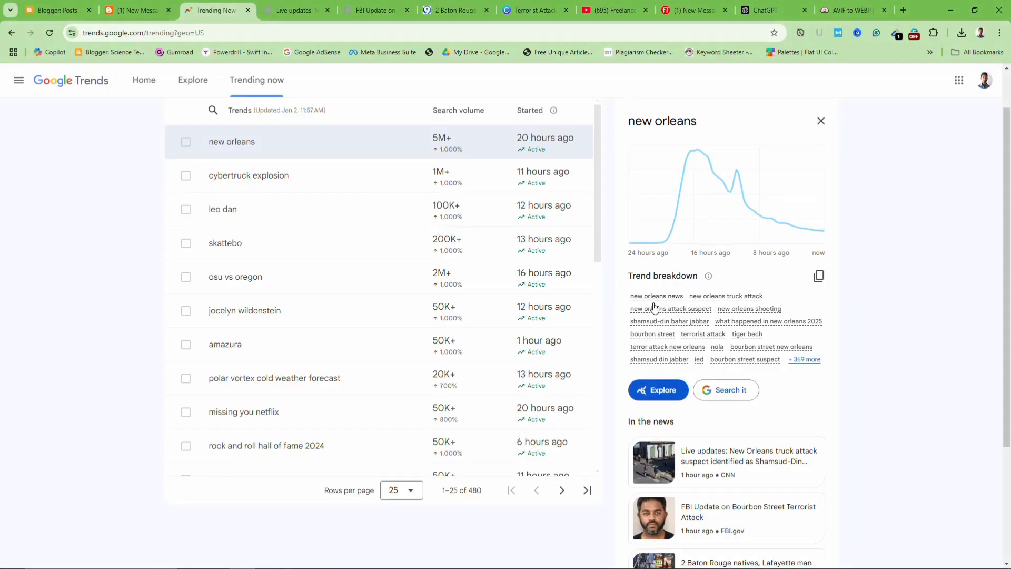
Copy the full 'new orleans' trend breakdown keyword list from Google Trends
left_click_drag(671, 306, 661, 308)
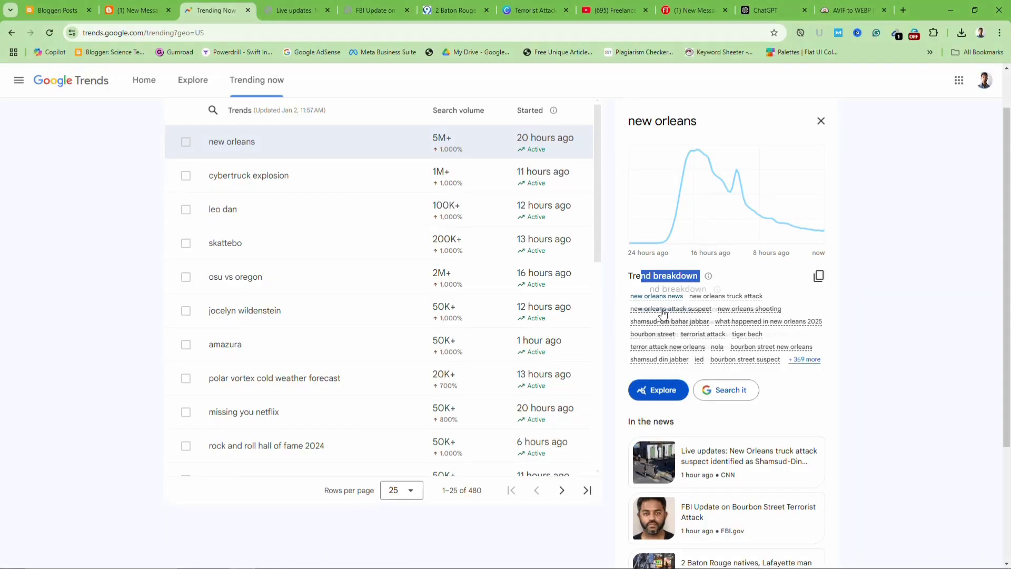
mouse_move(673, 304)
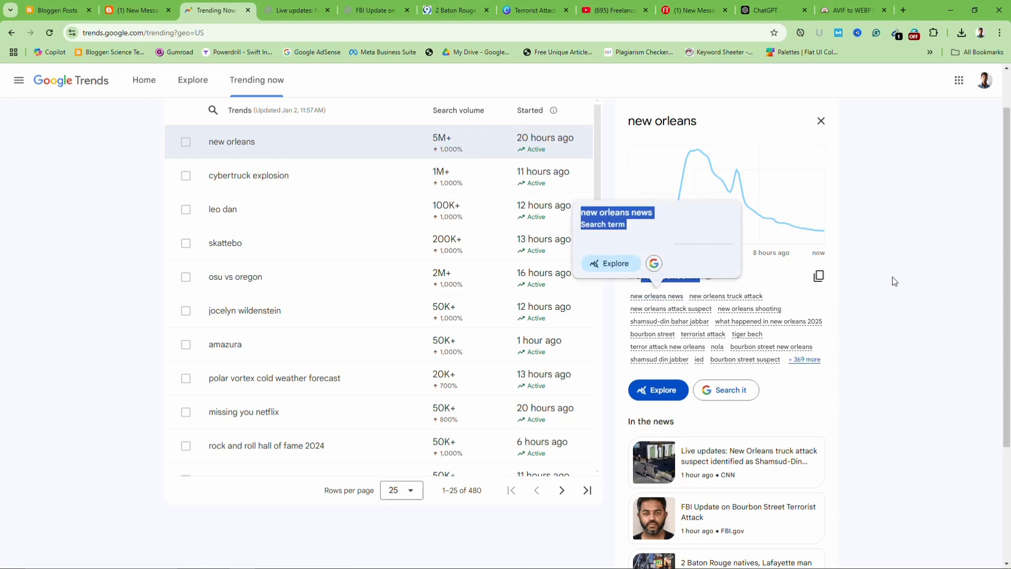
left_click(819, 276)
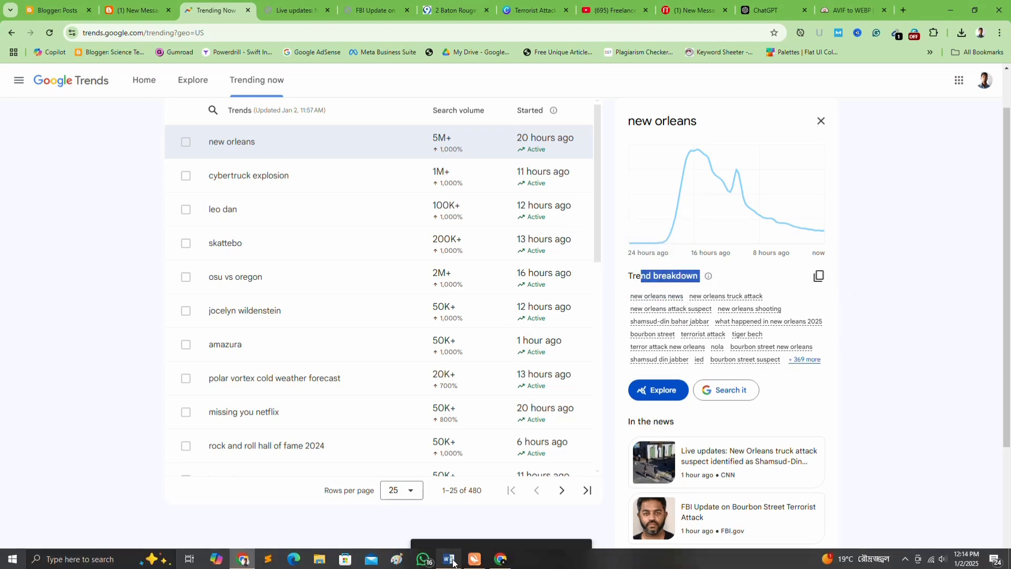
left_click(450, 560)
Replace the old article in Word's Document1 with the pasted trend keyword list
key("Delete")
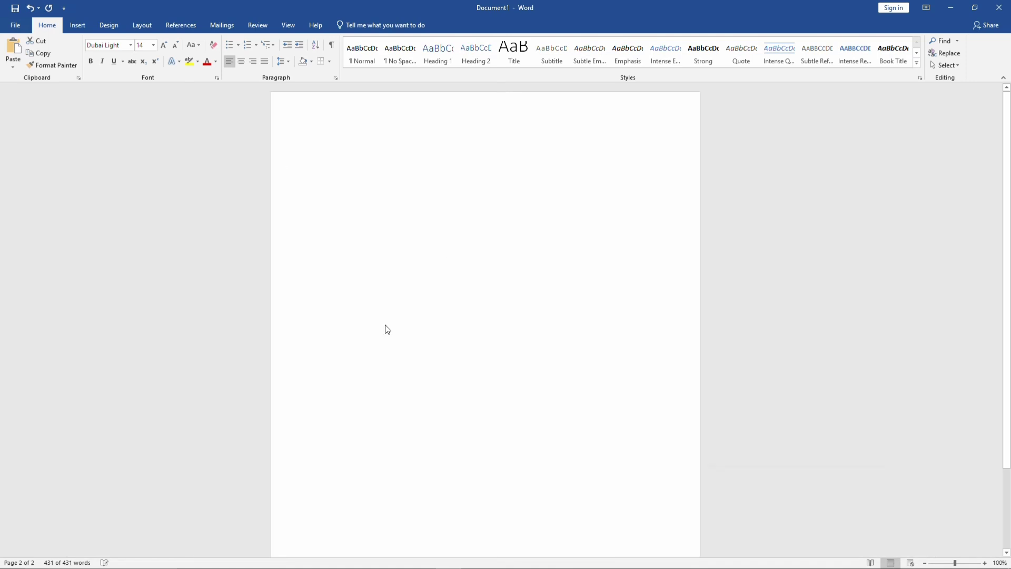
key("ctrl+v")
scroll(433, 330, "up", 10)
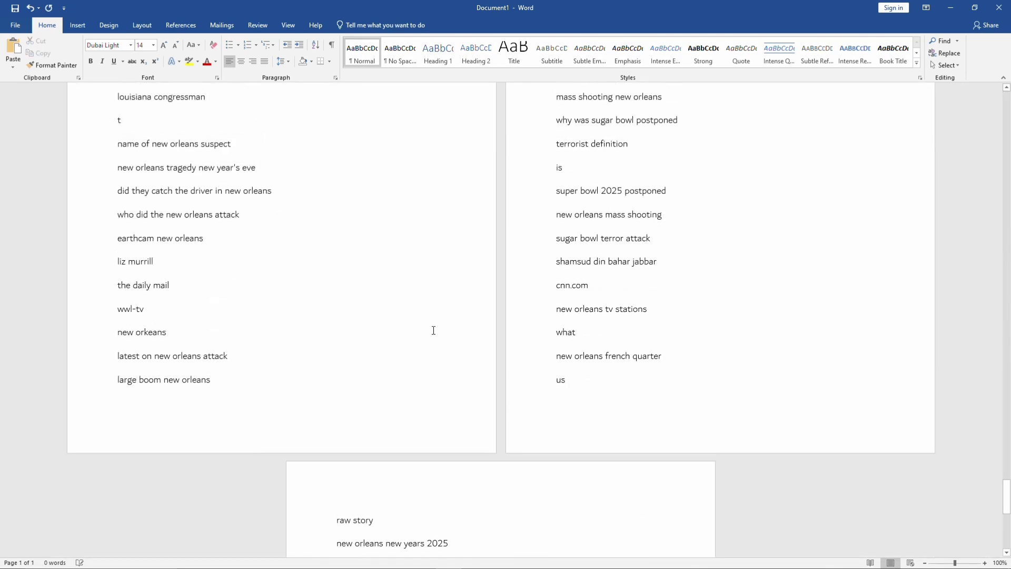
scroll(433, 330, "up", 12)
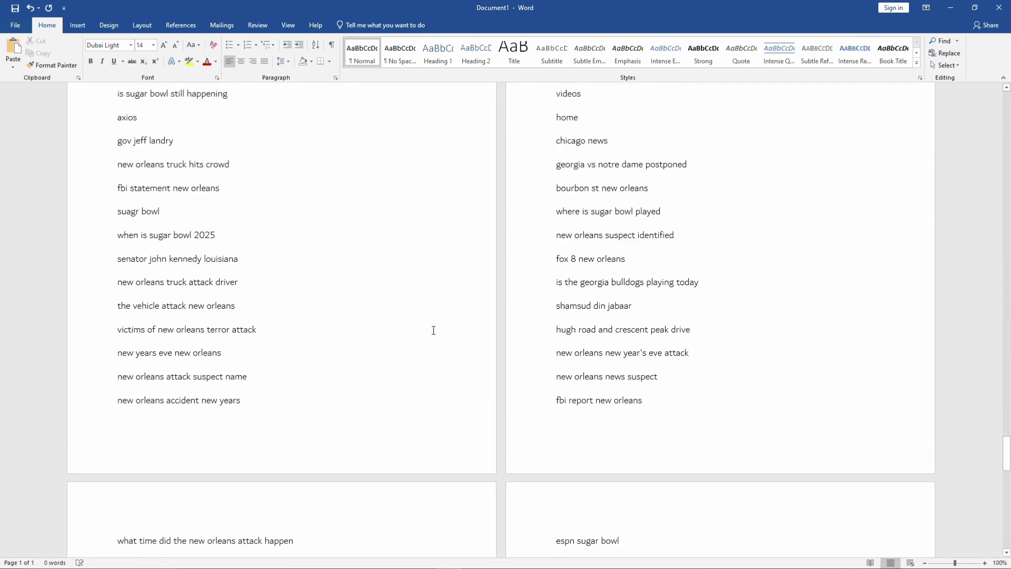
scroll(434, 330, "up", 12)
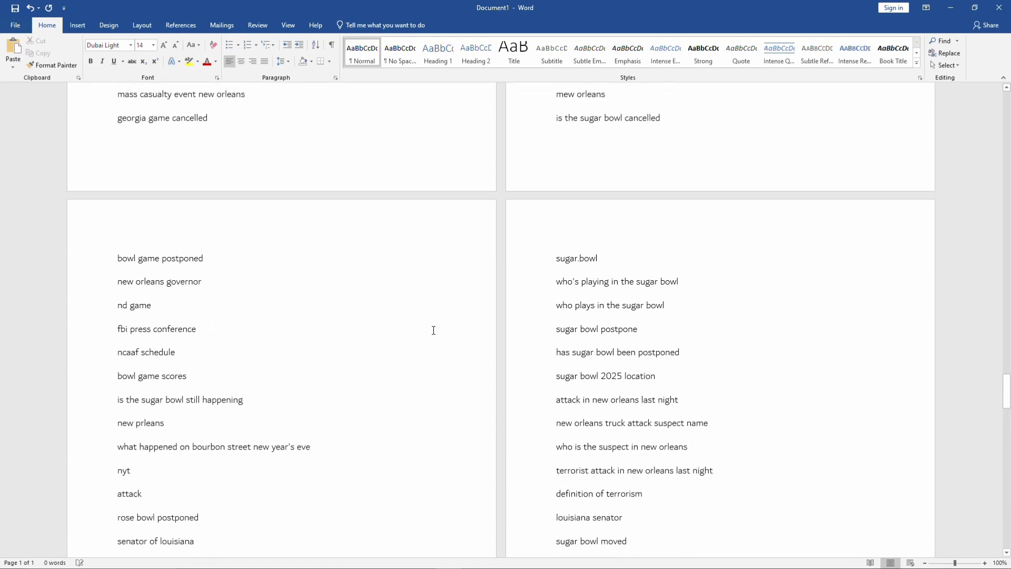
scroll(433, 331, "up", 12)
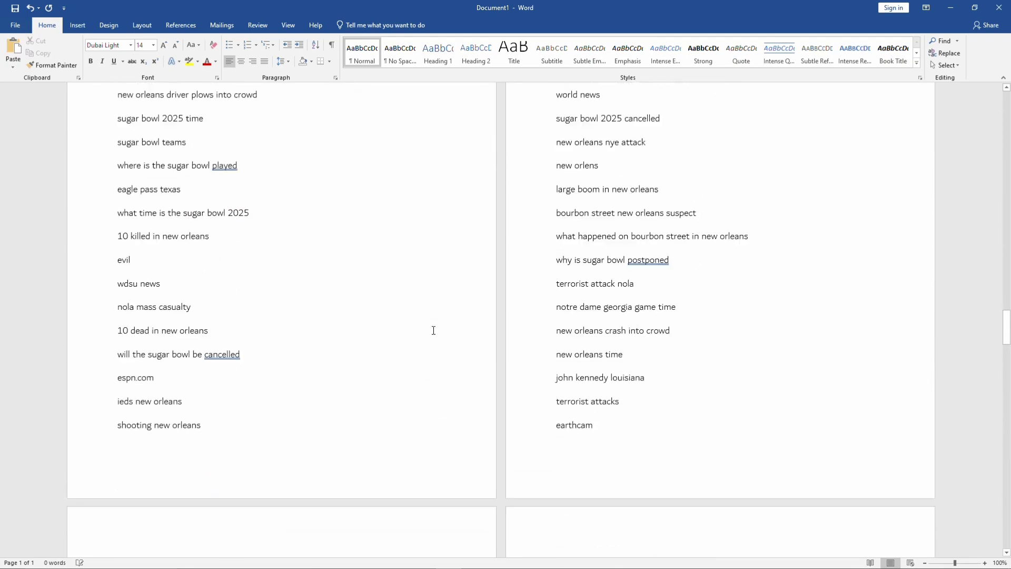
scroll(433, 331, "up", 5)
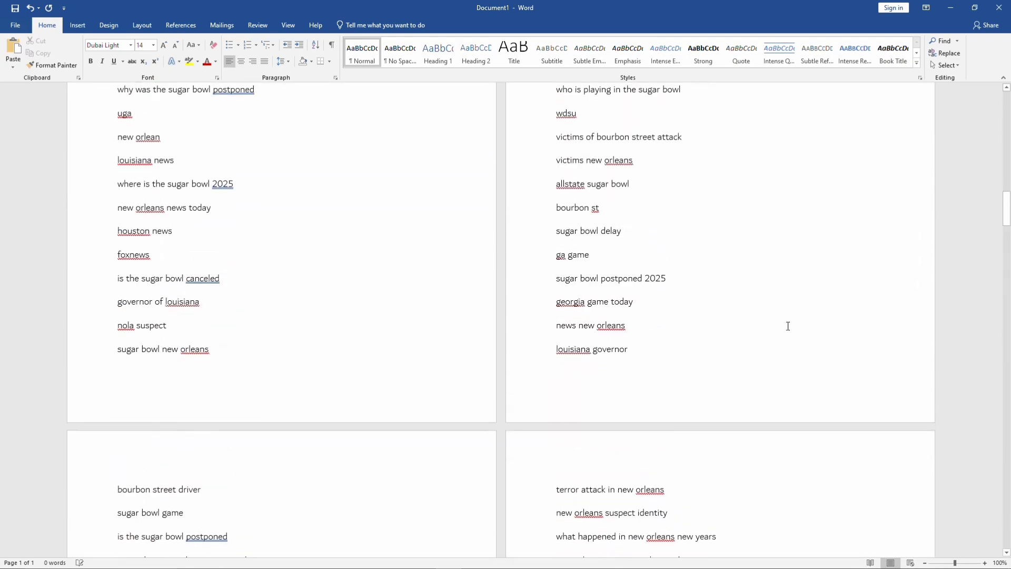
Select the list's first seven keywords and open the tag field on the Tumblr post
left_click_drag(1008, 209, 1007, 107)
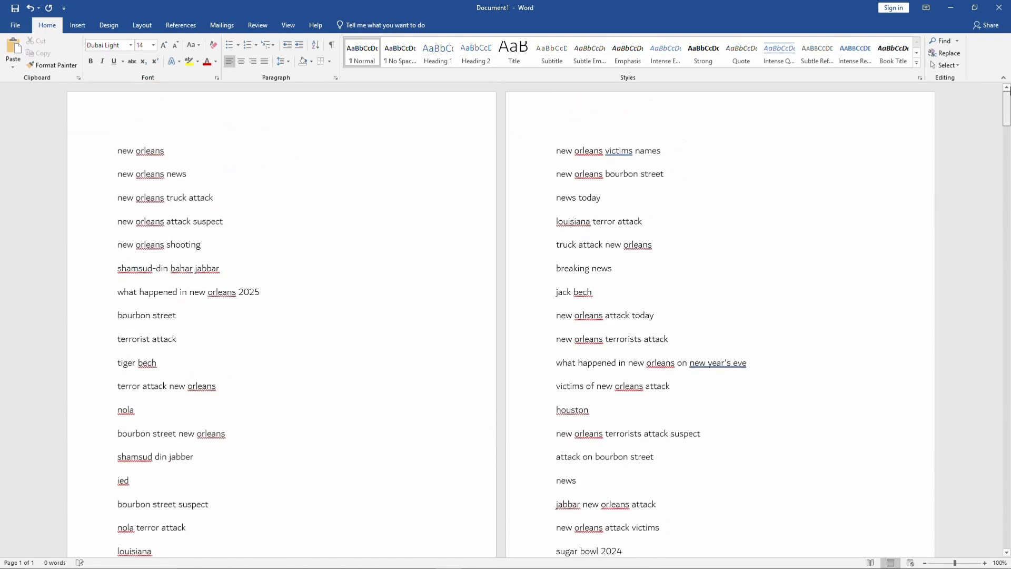
left_click_drag(113, 148, 280, 291)
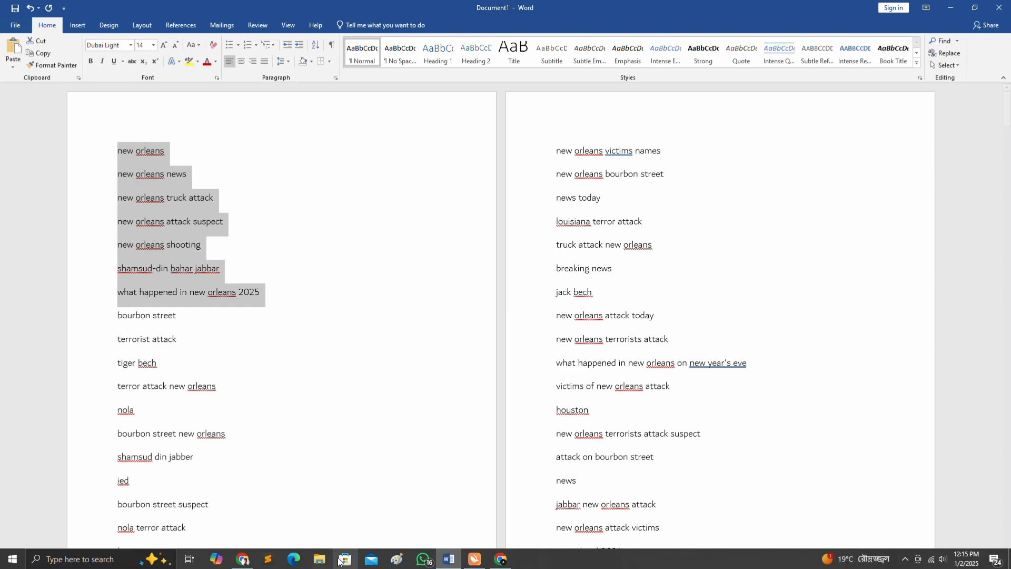
left_click(501, 559)
left_click(401, 471)
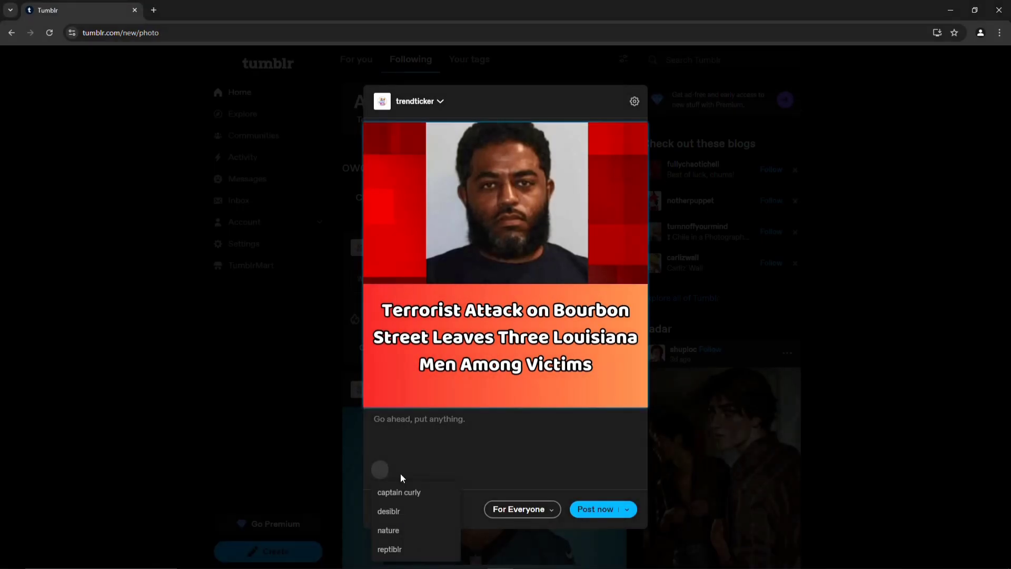
Add the seven keywords as tags, #new orleans through #what happened in new orleans 2025
key("ctrl+v")
left_click(604, 527)
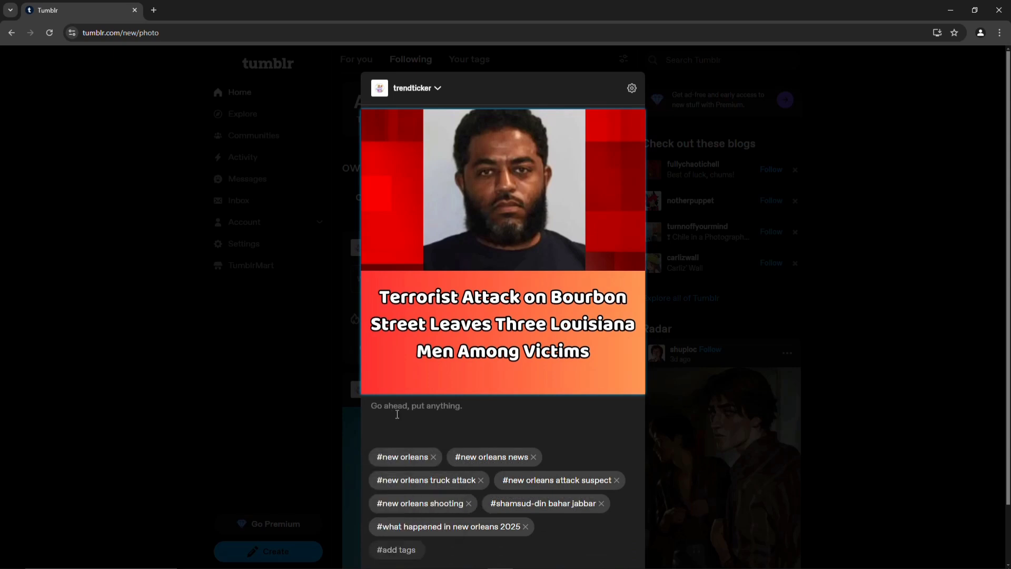
mouse_move(295, 567)
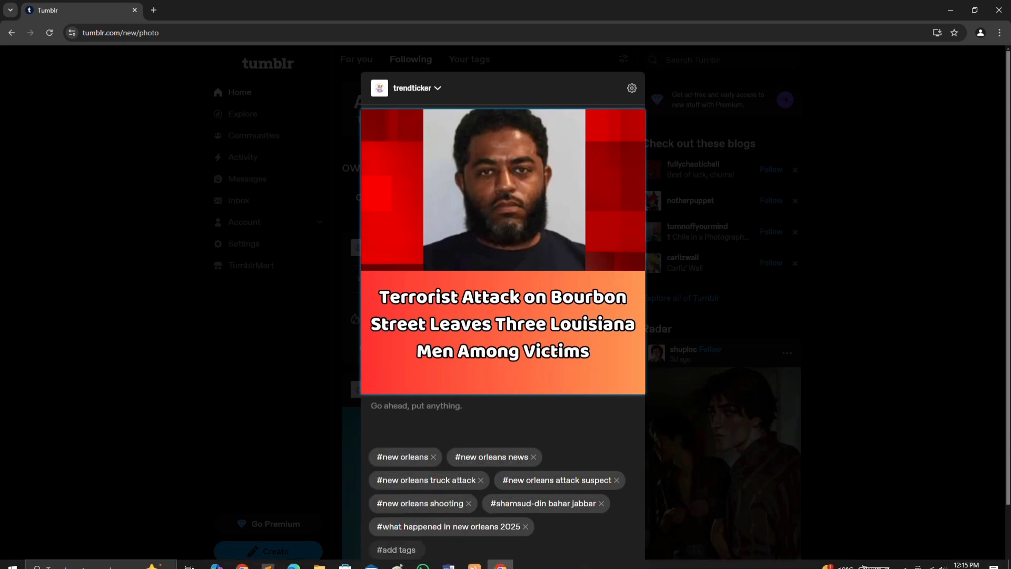
left_click(242, 559)
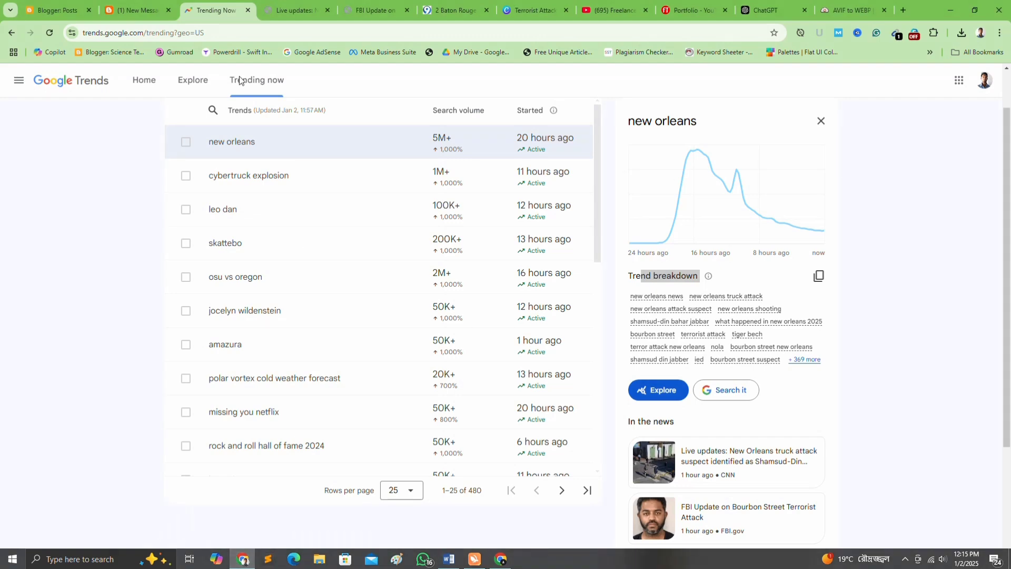
Select the opening paragraph of the Bourbon Street article on the Blogger blog
left_click(137, 10)
scroll(296, 190, "down", 2)
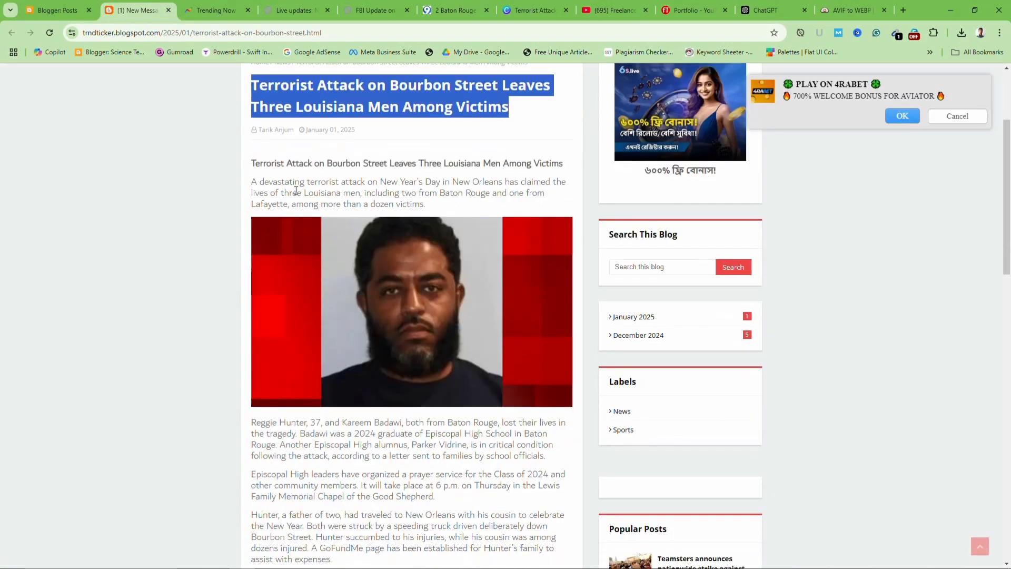
left_click_drag(253, 178, 425, 206)
key("ctrl+c")
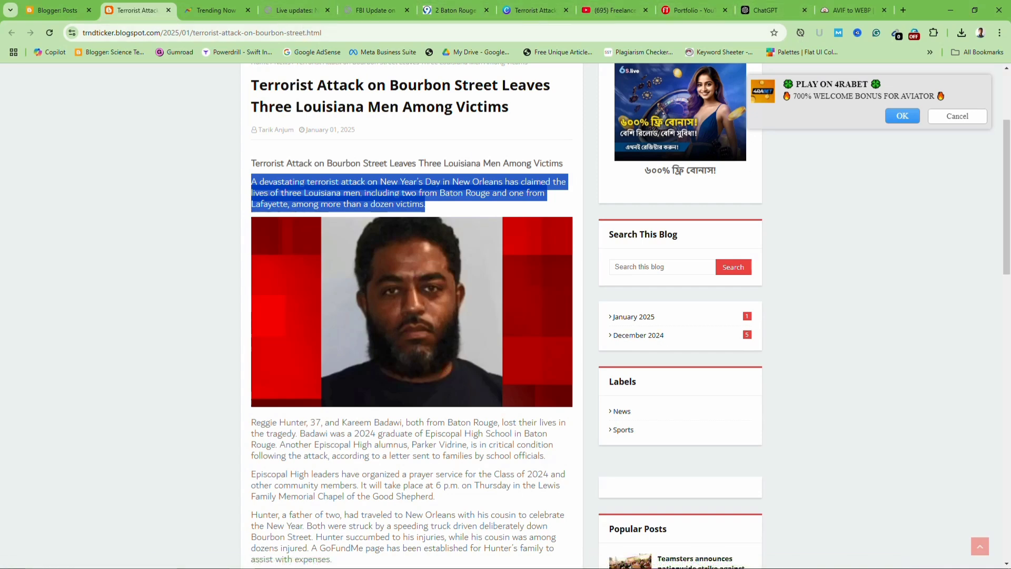
left_click(499, 564)
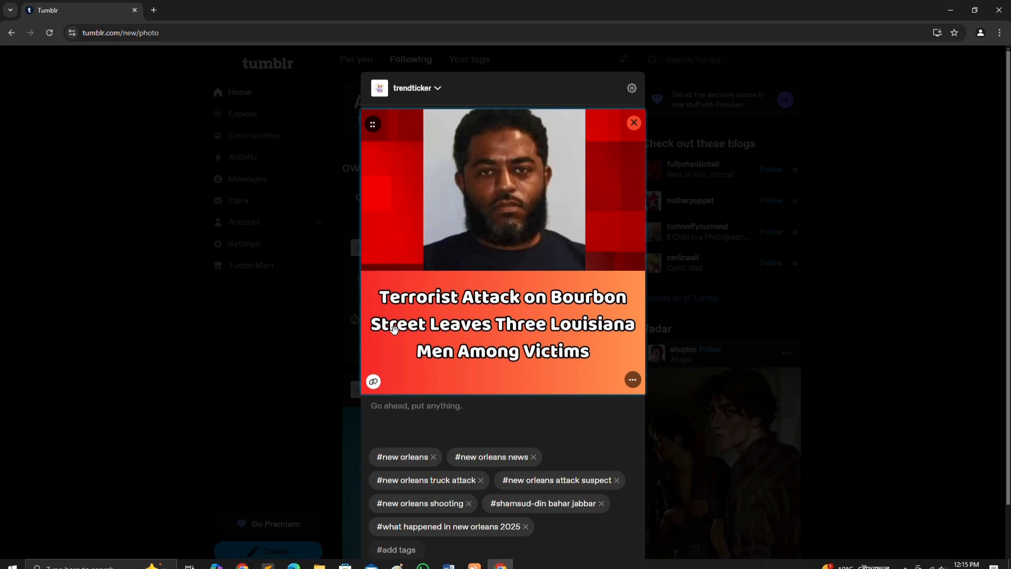
Paste the article's opening paragraph as the caption and add a 'Read more' line
left_click(443, 416)
key("ctrl+v")
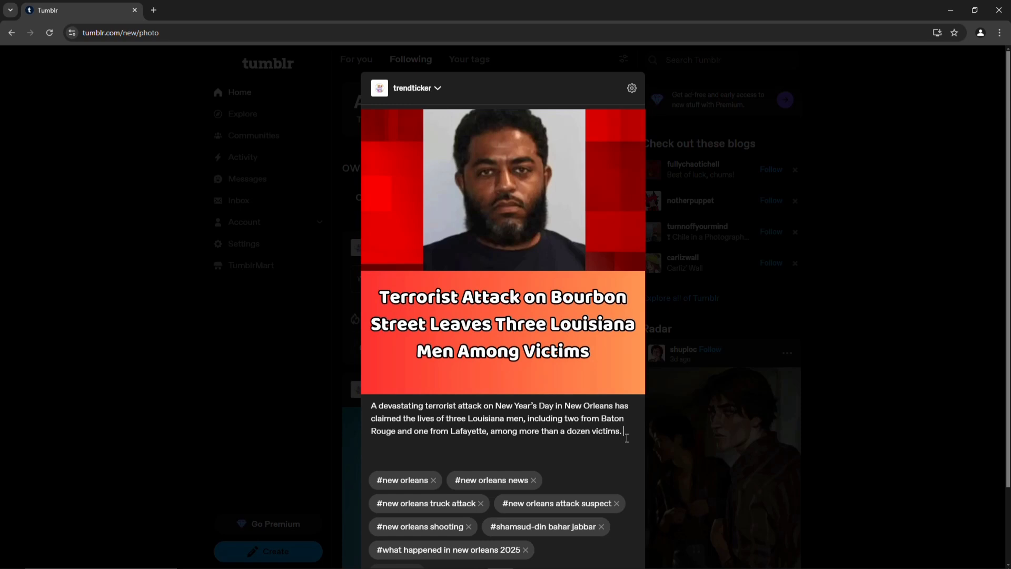
type("Read more")
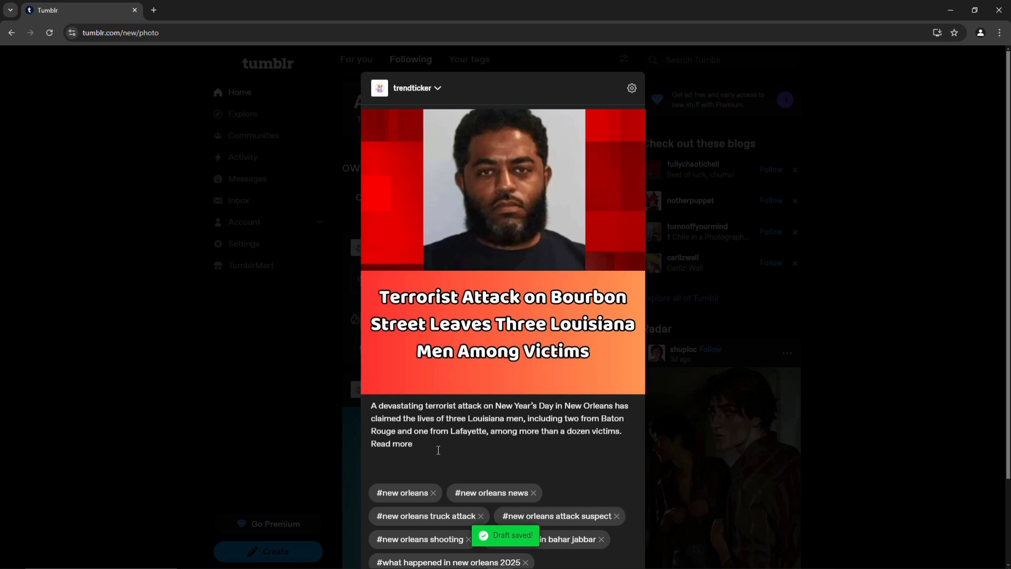
left_click_drag(372, 445, 444, 456)
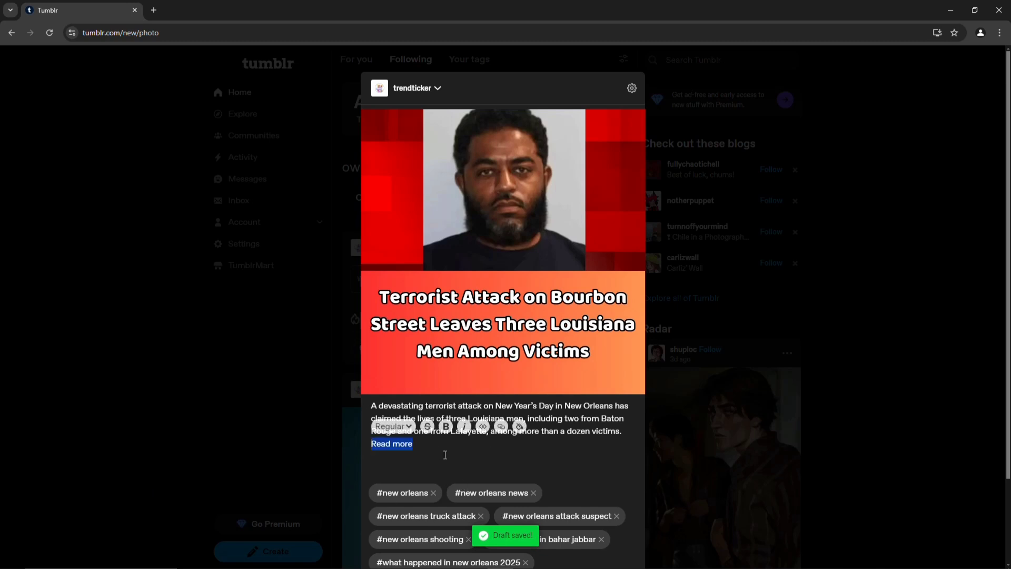
left_click(446, 455)
Grab the blog article's web address from the other Chrome window's address bar
mouse_move(295, 567)
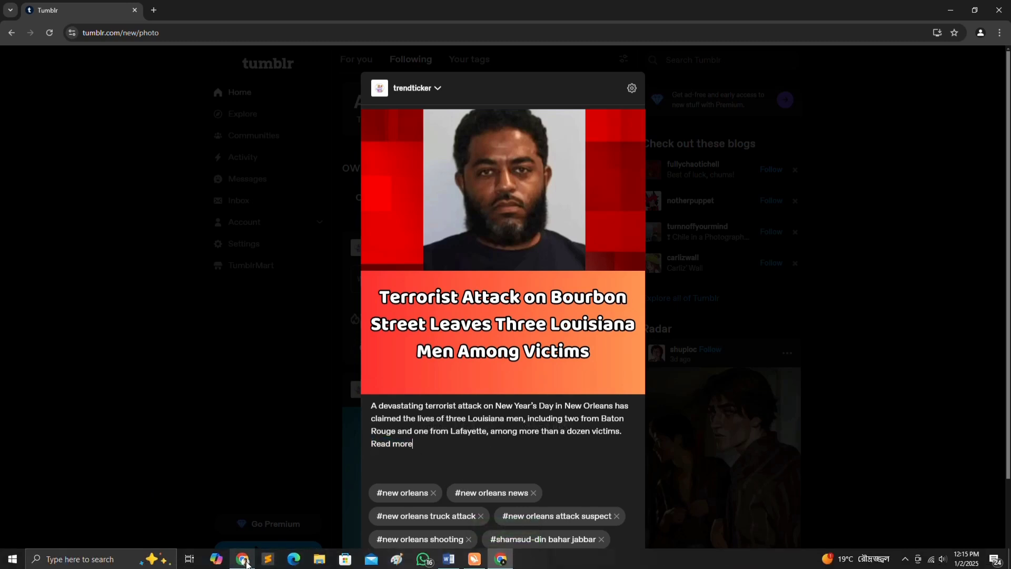
left_click(244, 559)
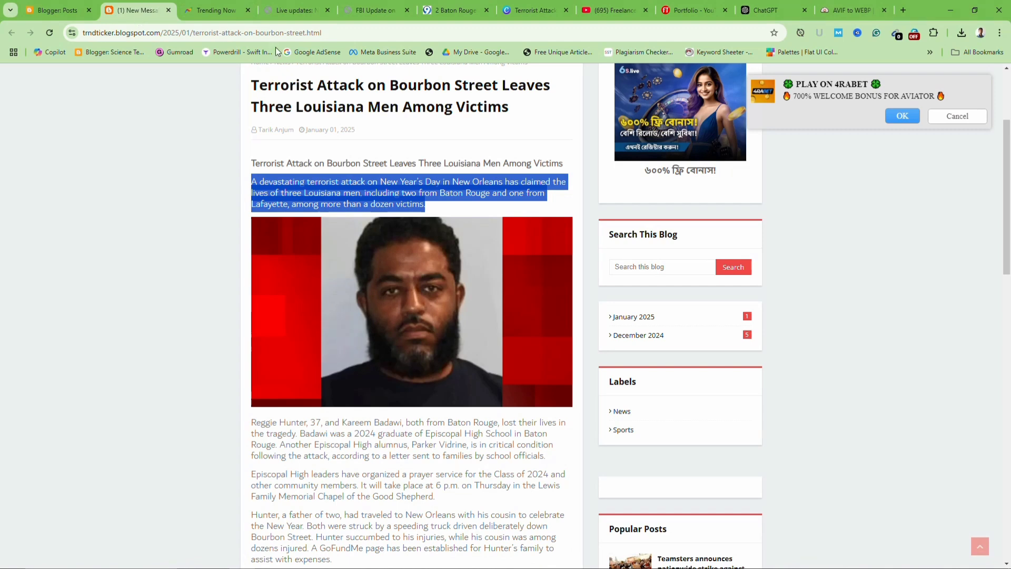
left_click(336, 36)
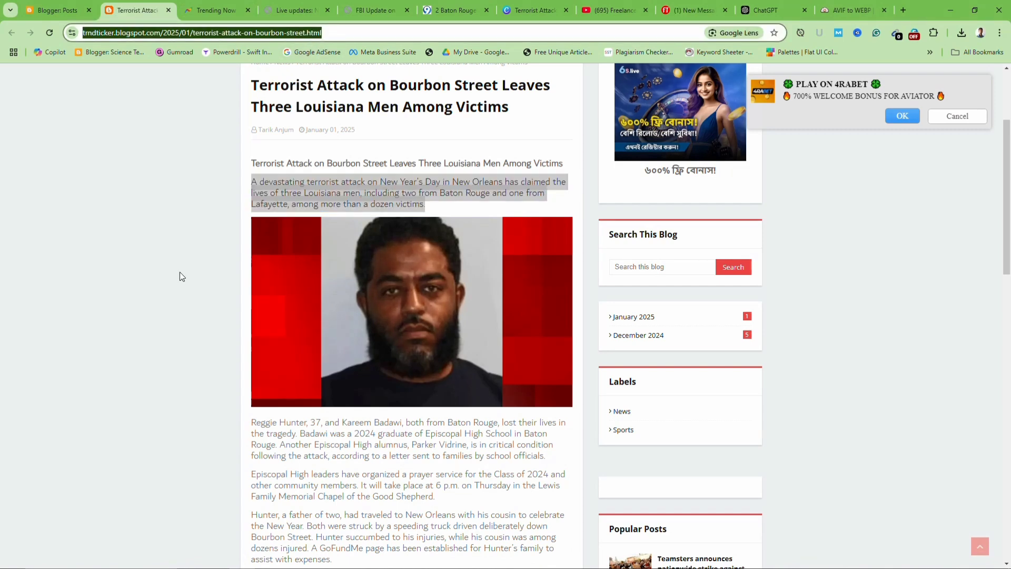
mouse_move(295, 567)
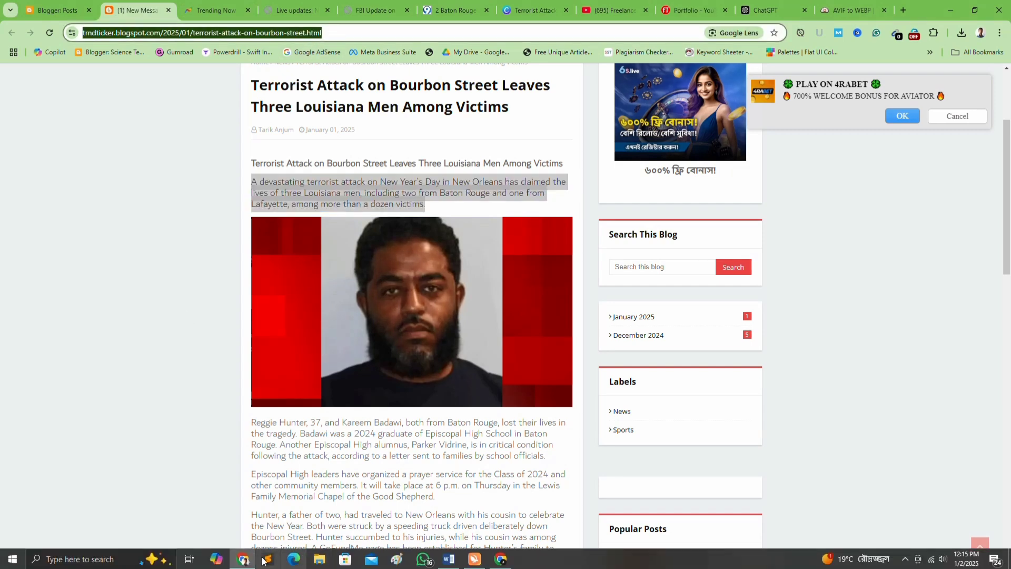
left_click(500, 561)
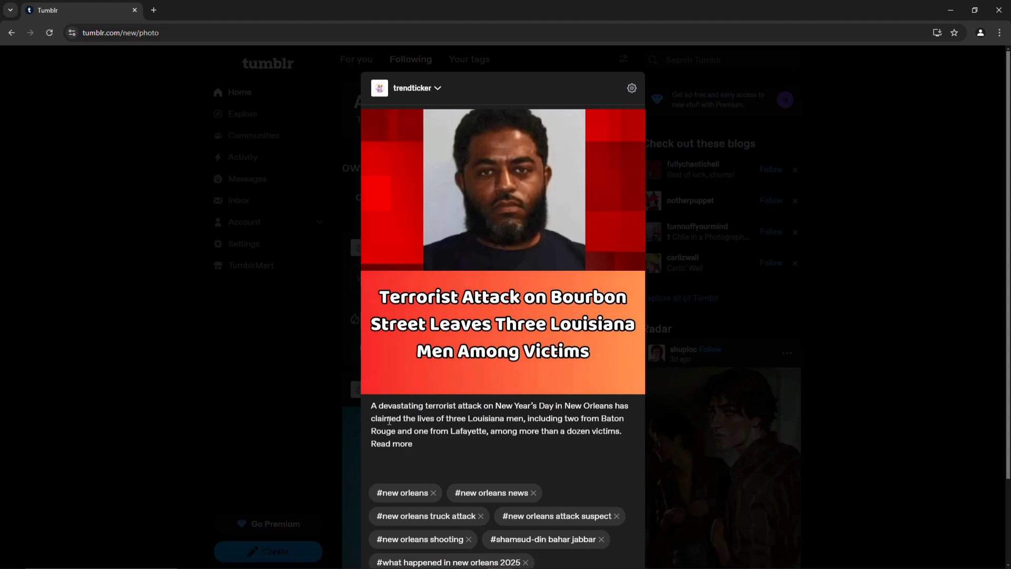
Bold 'Read more' and link it to the pasted blogspot article URL
left_click_drag(384, 443, 410, 443)
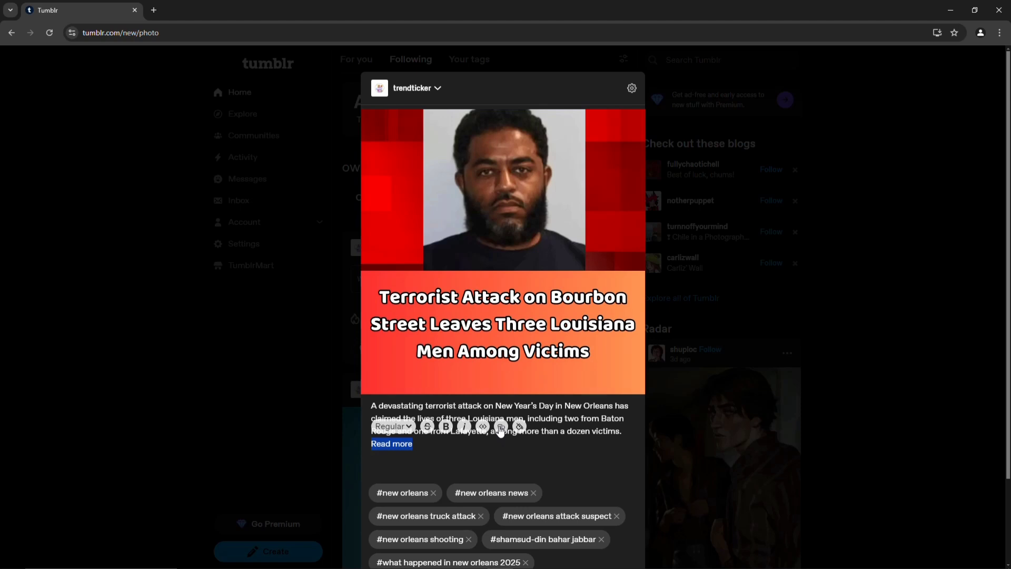
left_click(446, 427)
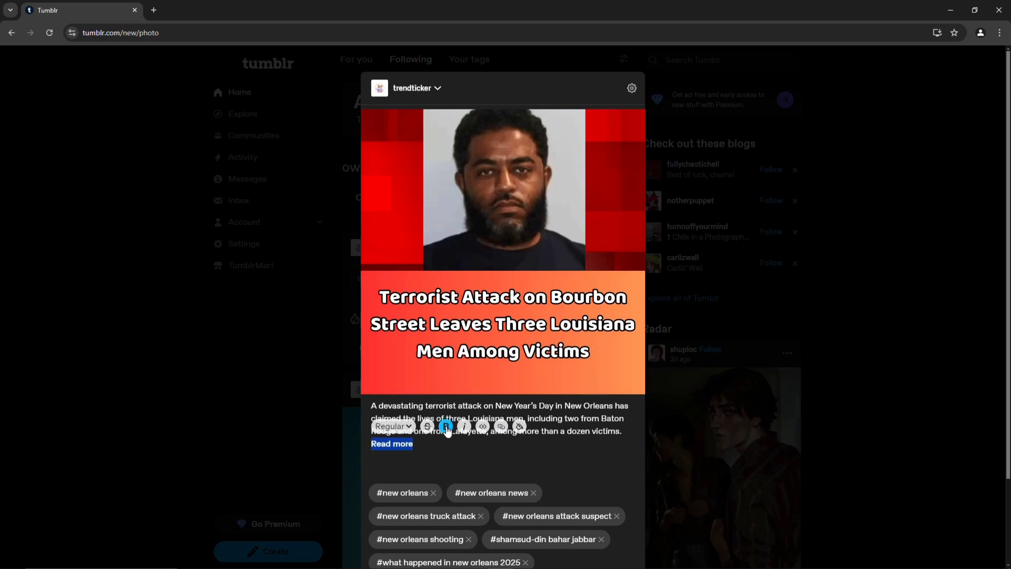
left_click(501, 427)
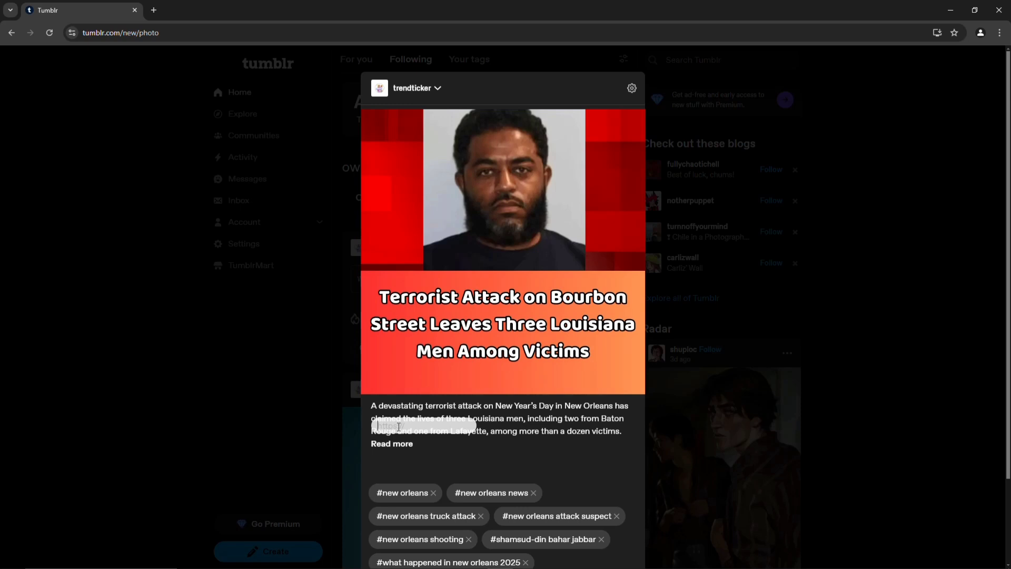
key("ctrl+v")
left_click(463, 426)
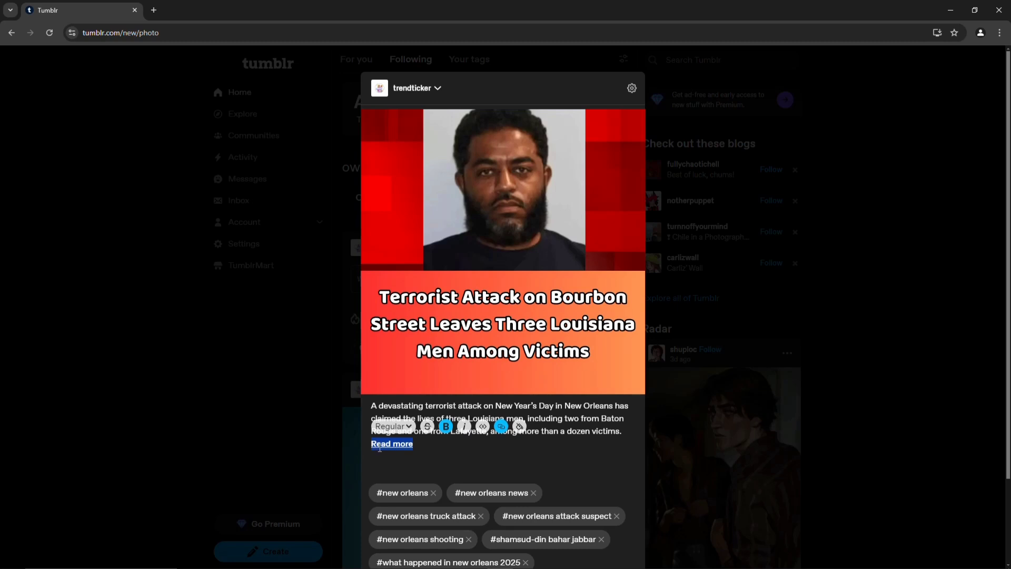
left_click(429, 448)
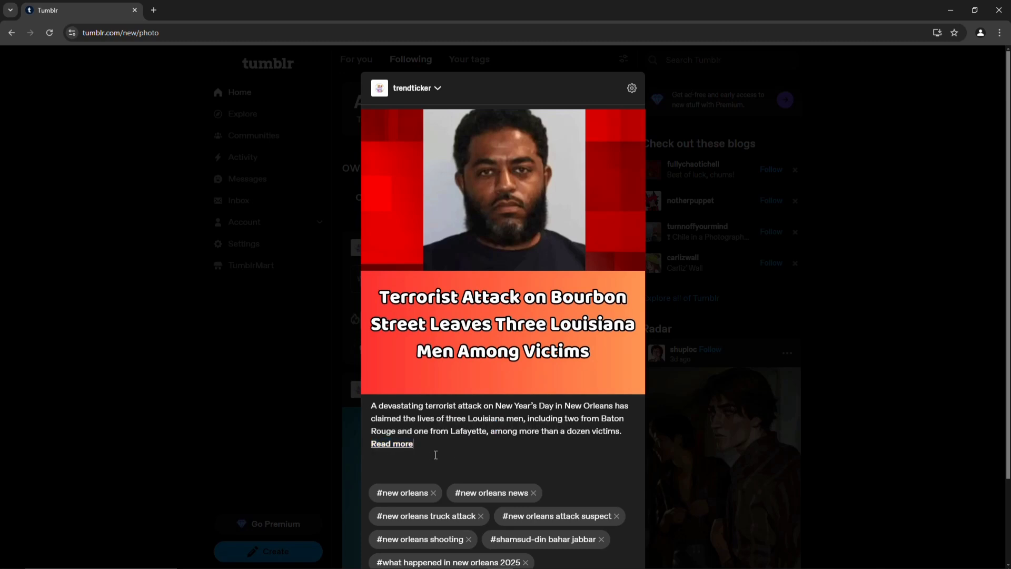
scroll(436, 455, "down", 2)
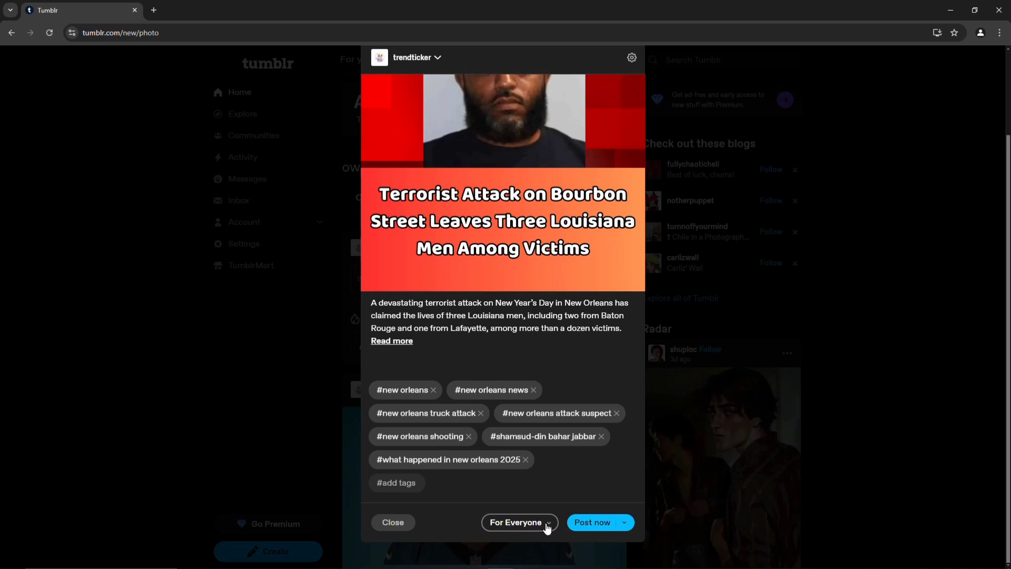
Publish the Bourbon Street photo post to trendticker, keeping the For Everyone content label
left_click(548, 527)
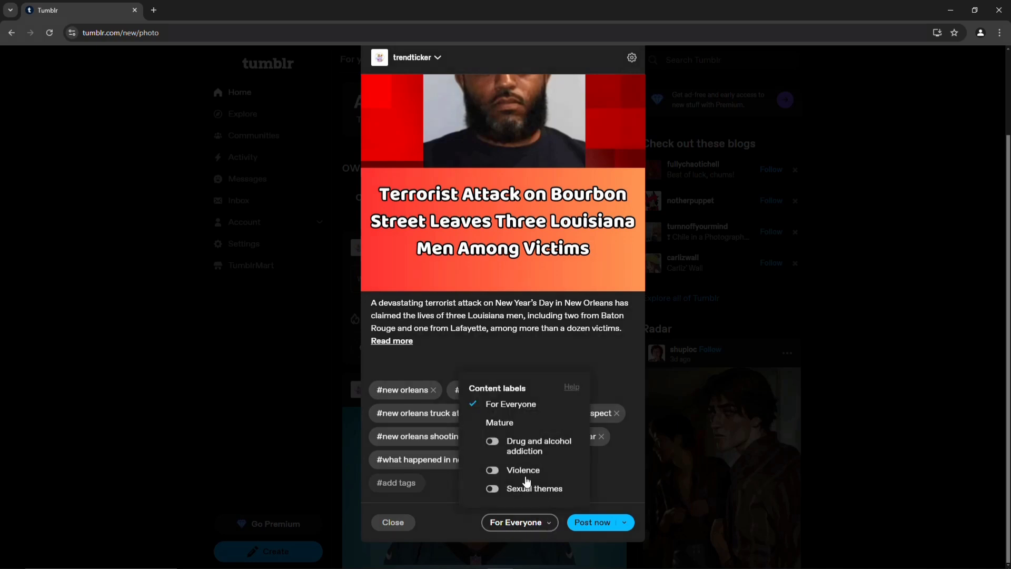
left_click(526, 536)
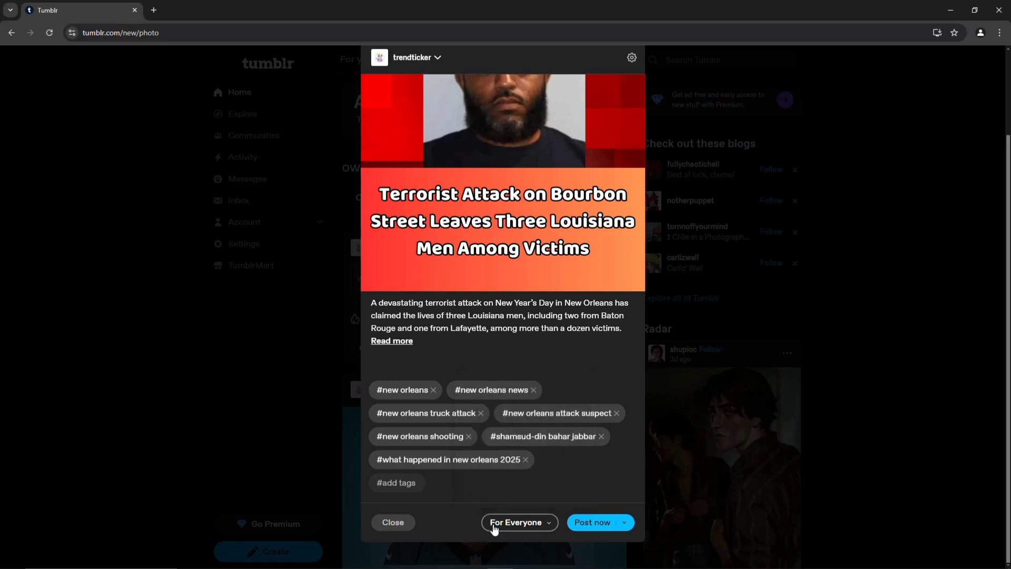
left_click(591, 529)
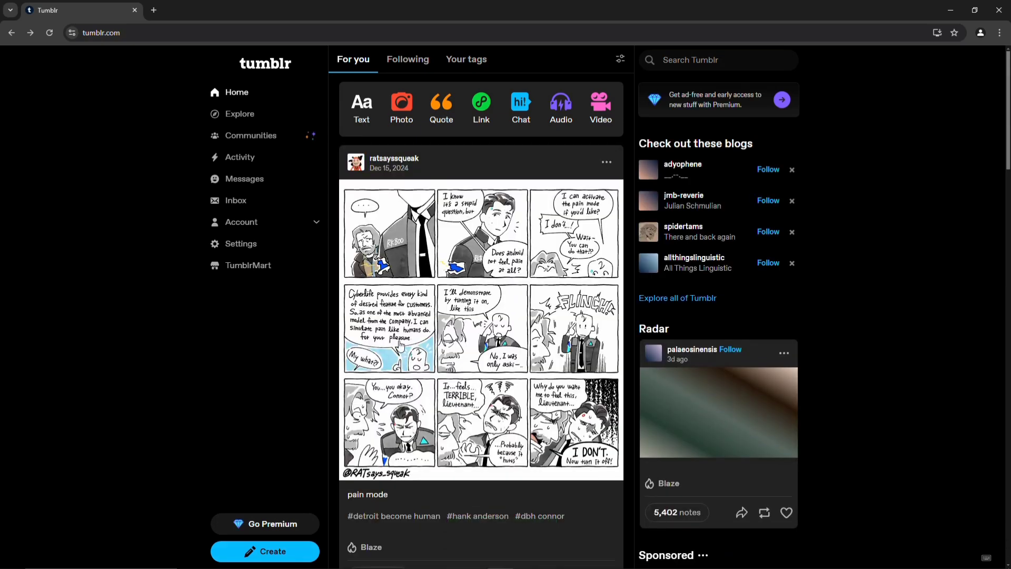
Go to the trendticker blog page from the Account section of the sidebar
scroll(532, 386, "down", 5)
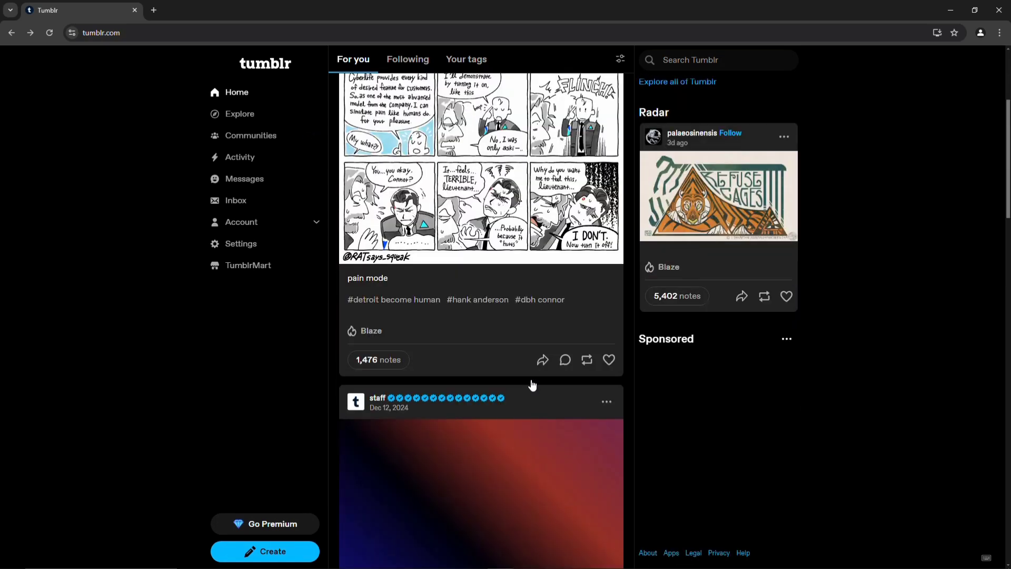
scroll(532, 386, "down", 5)
scroll(529, 384, "up", 11)
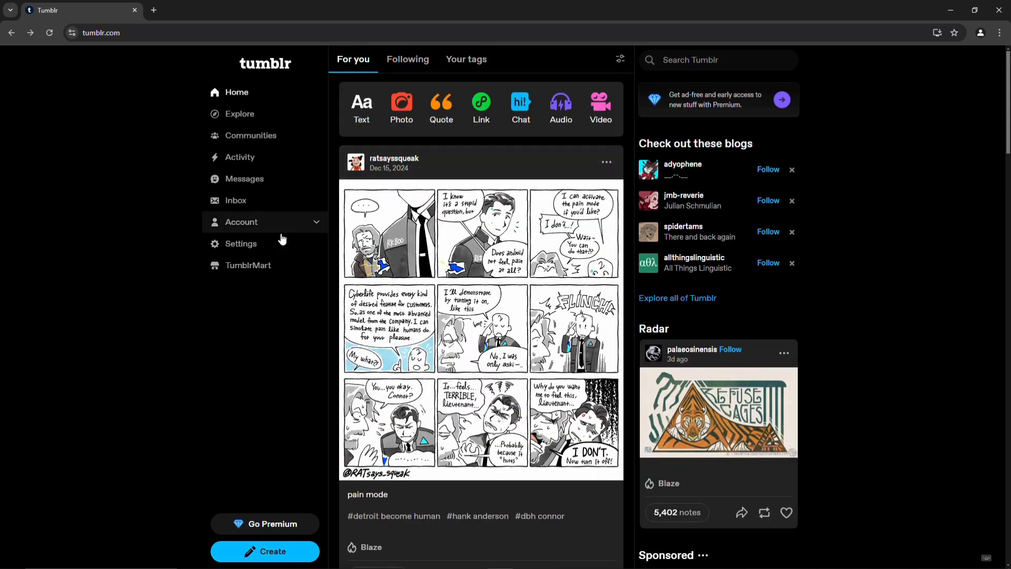
left_click(315, 224)
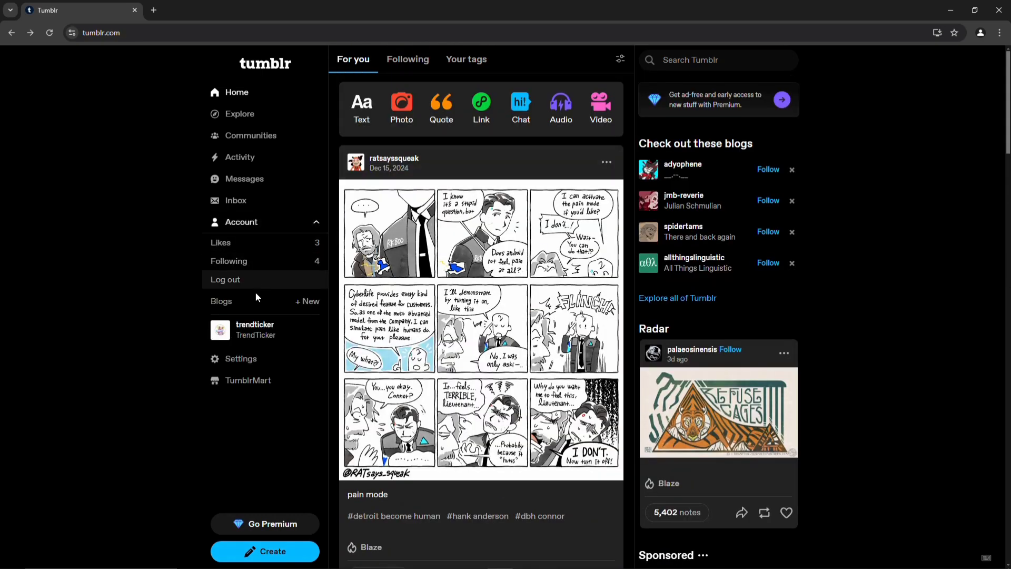
left_click(245, 330)
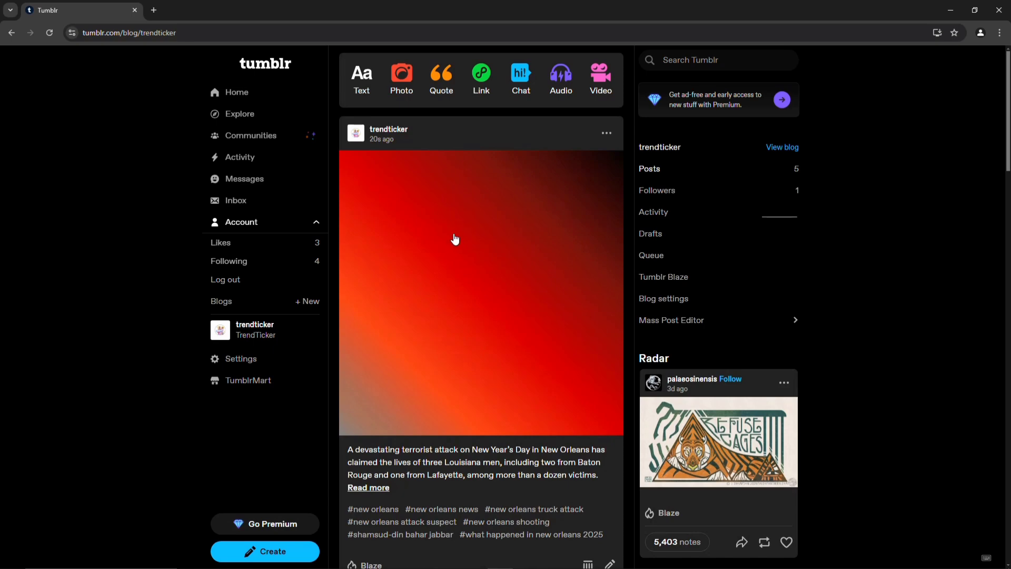
Scroll the trendticker blog to check the Bourbon Street post's caption, Read more link and tags
scroll(448, 229, "down", 3)
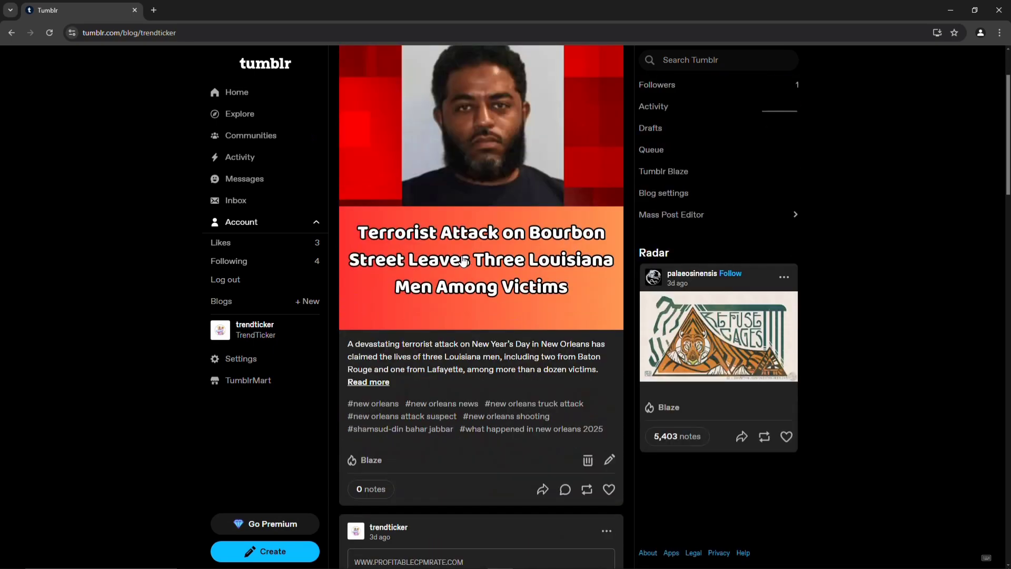
scroll(453, 231, "up", 3)
scroll(462, 235, "down", 3)
scroll(462, 235, "down", 9)
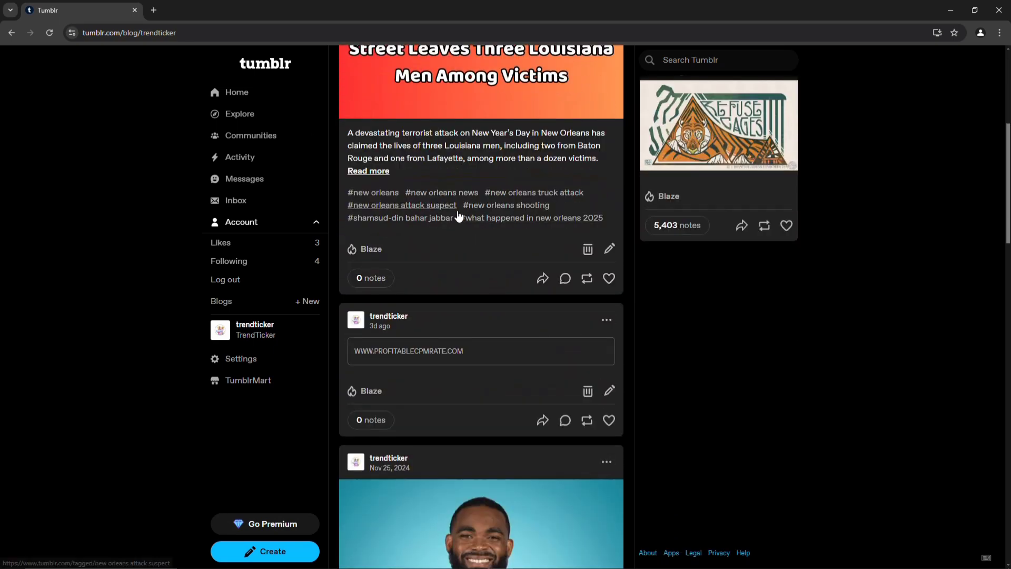
scroll(440, 247, "down", 6)
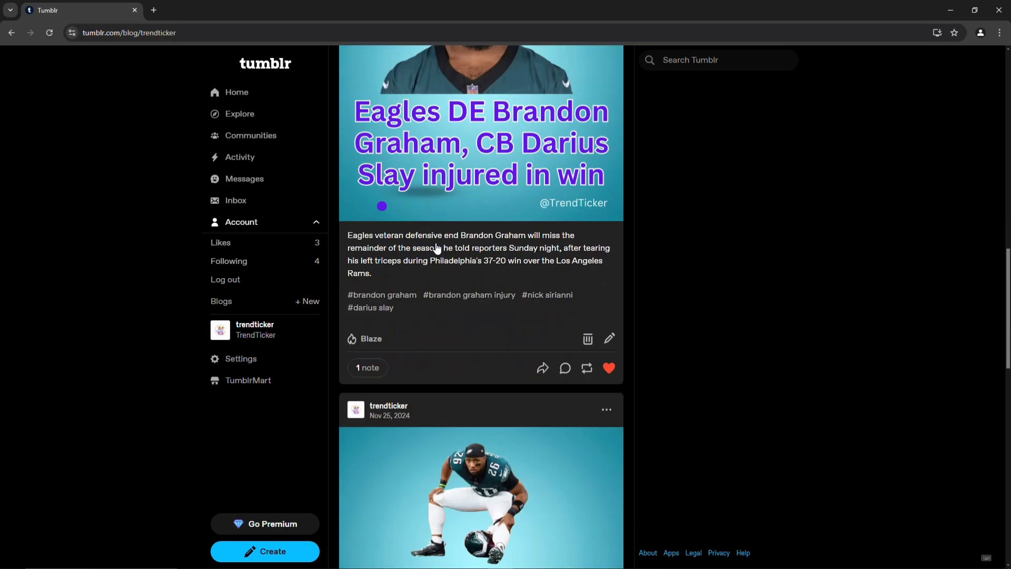
scroll(480, 327, "down", 9)
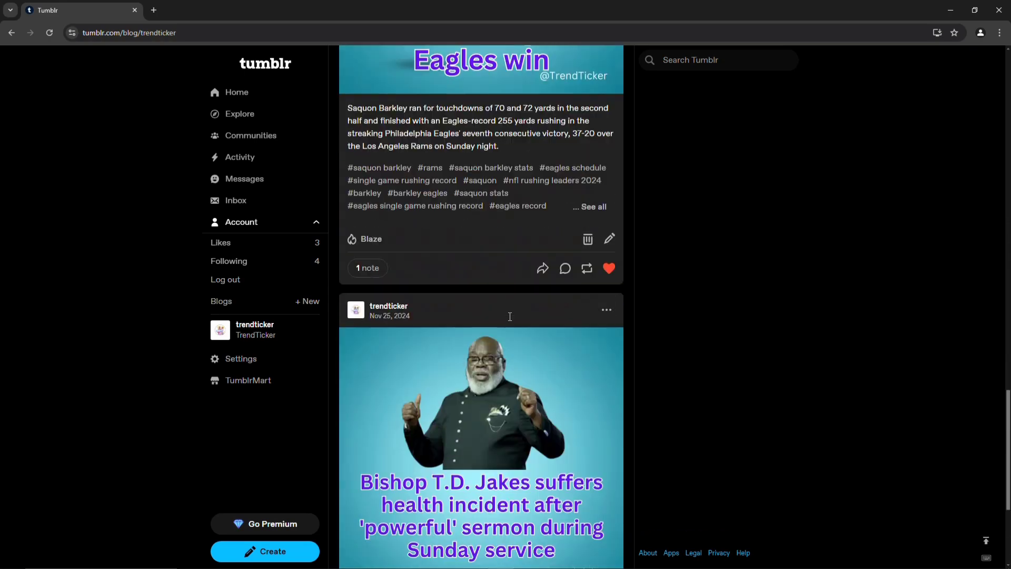
scroll(496, 388, "down", 4)
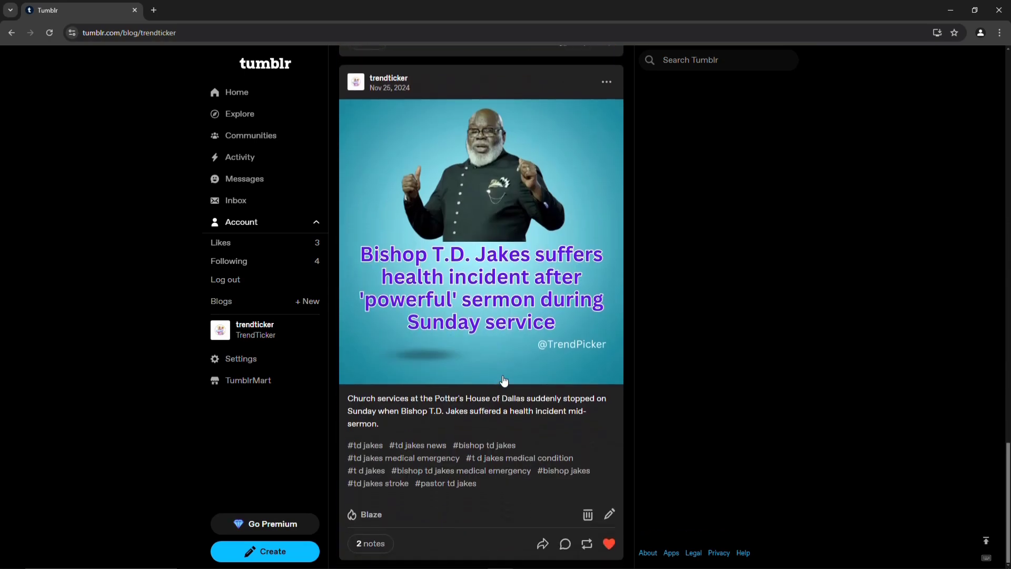
scroll(503, 375, "up", 20)
scroll(502, 375, "up", 10)
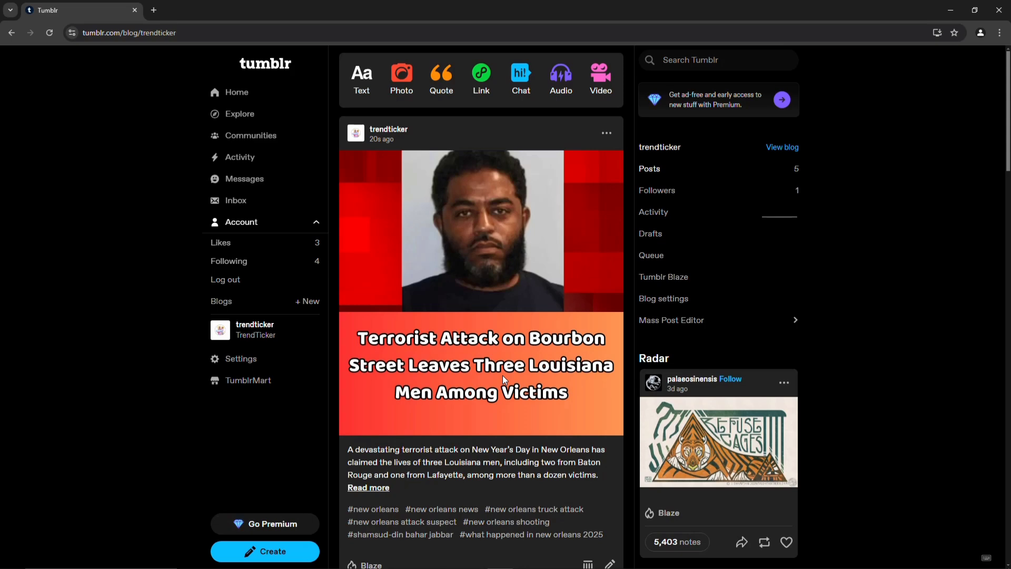
scroll(502, 375, "down", 3)
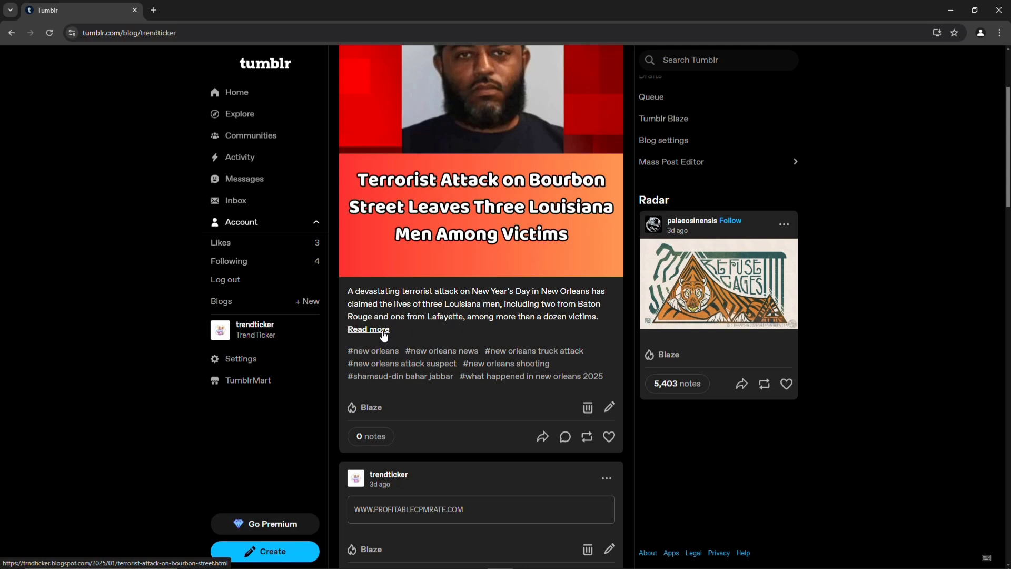
Minimize Tumblr and return the Blogger article to its headline and thumbnail, clearing the text selection
left_click(952, 11)
scroll(362, 247, "up", 4)
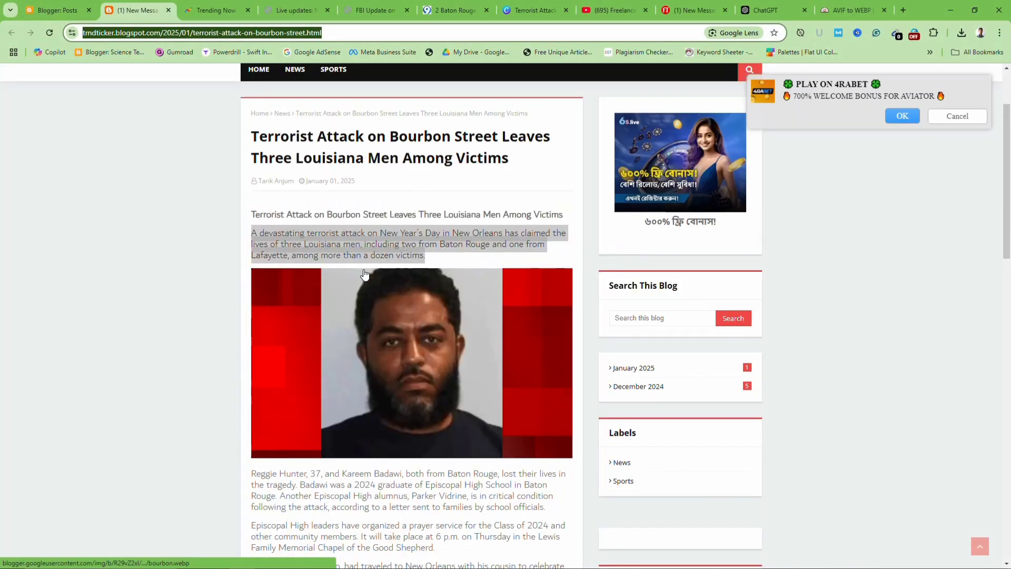
scroll(362, 247, "down", 4)
scroll(362, 246, "down", 20)
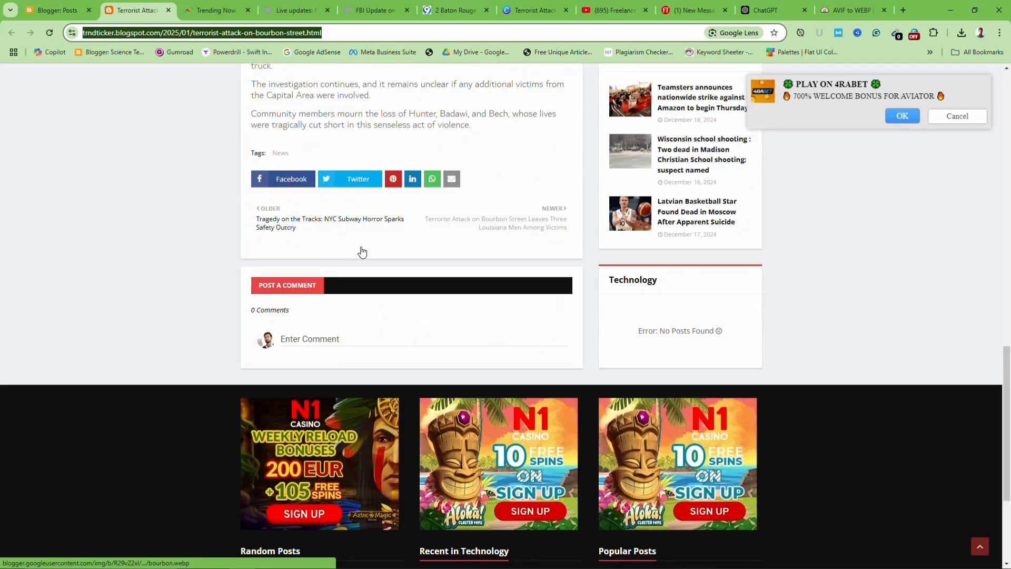
scroll(361, 251, "up", 6)
scroll(361, 251, "down", 6)
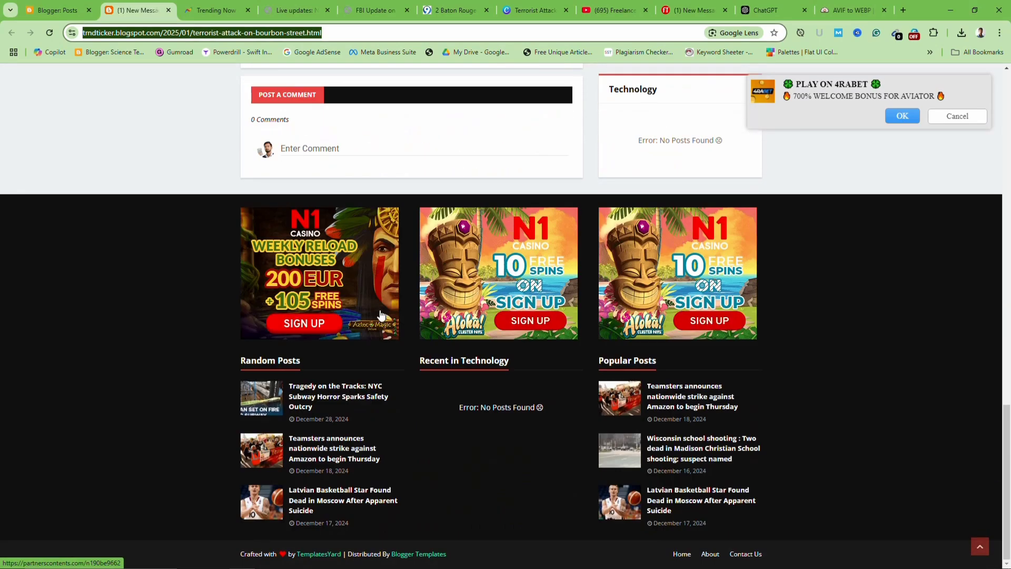
scroll(422, 311, "up", 12)
scroll(429, 304, "up", 5)
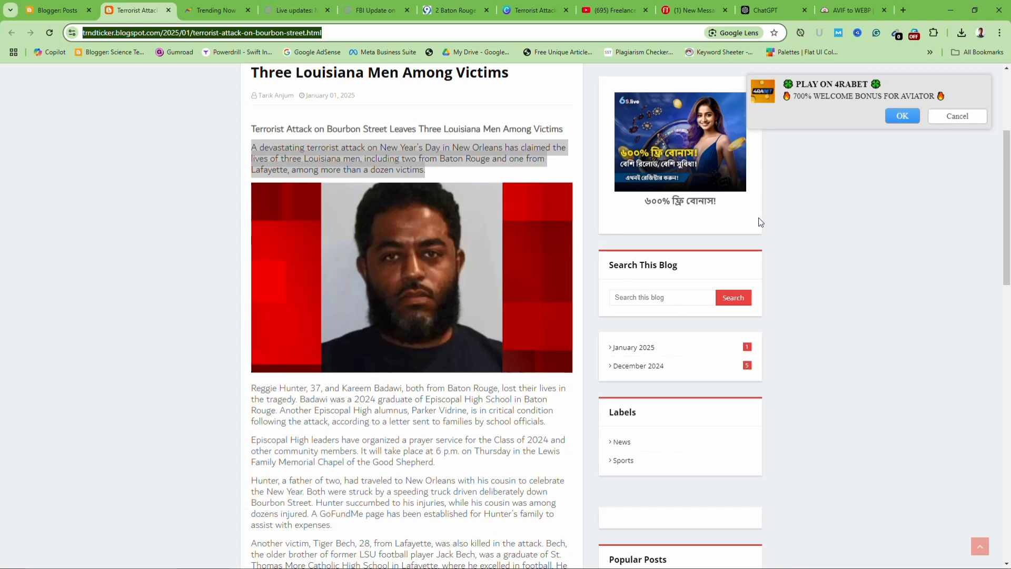
scroll(445, 276, "up", 4)
left_click(108, 242)
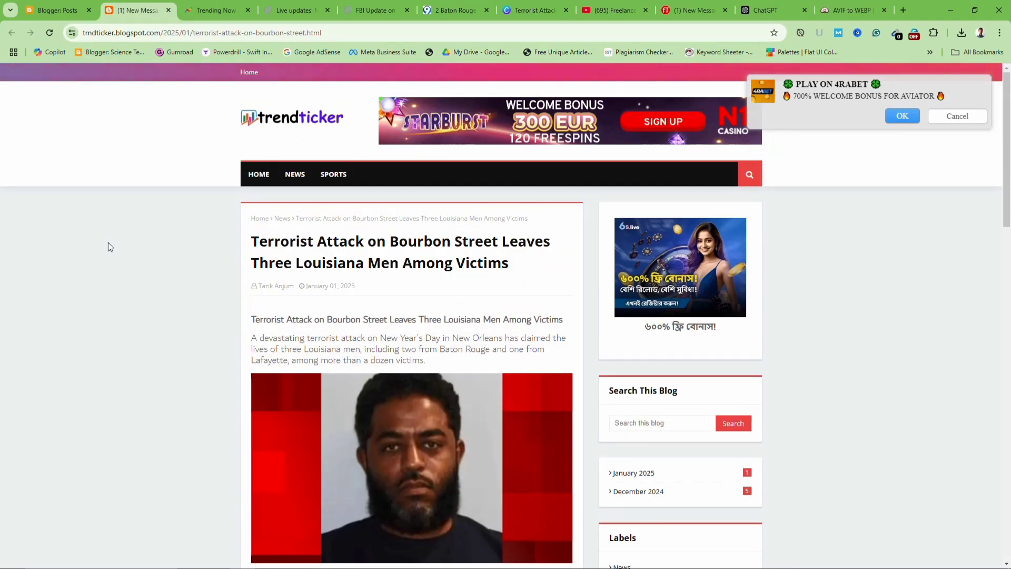